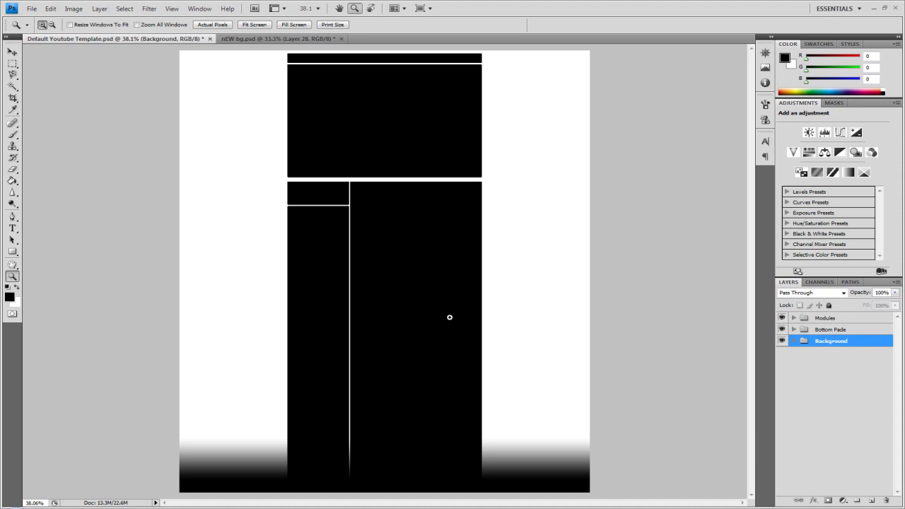
Add a gradient overlay to the layer inside the Background group, with Radial style and the gradient reversed
left_click(795, 344)
left_click(861, 359)
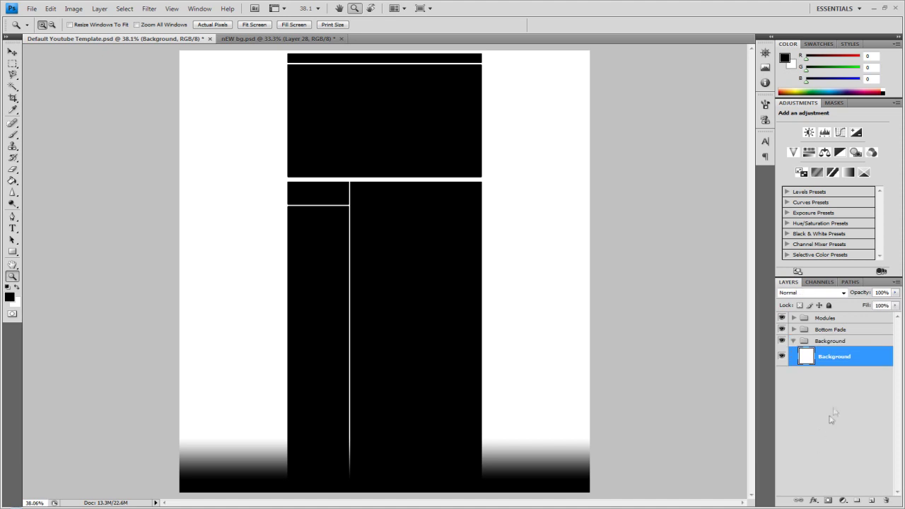
double_click(867, 360)
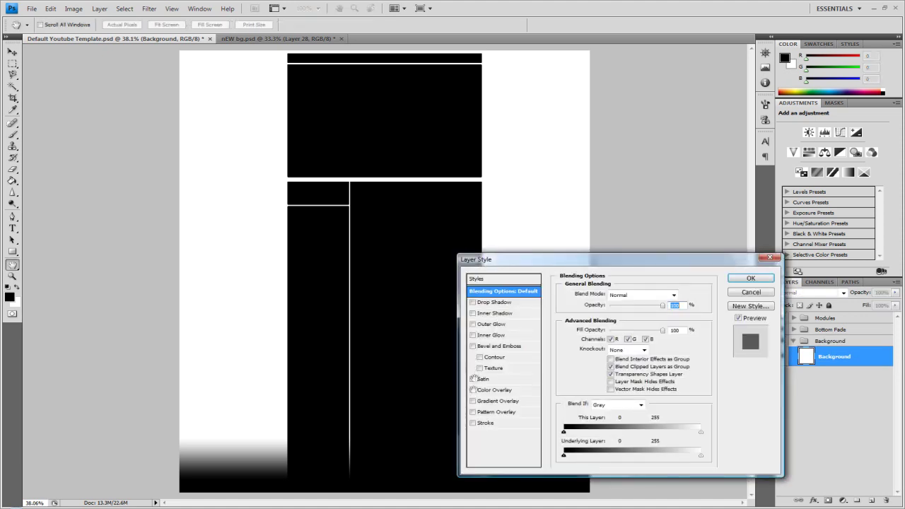
left_click(472, 401)
left_click(498, 401)
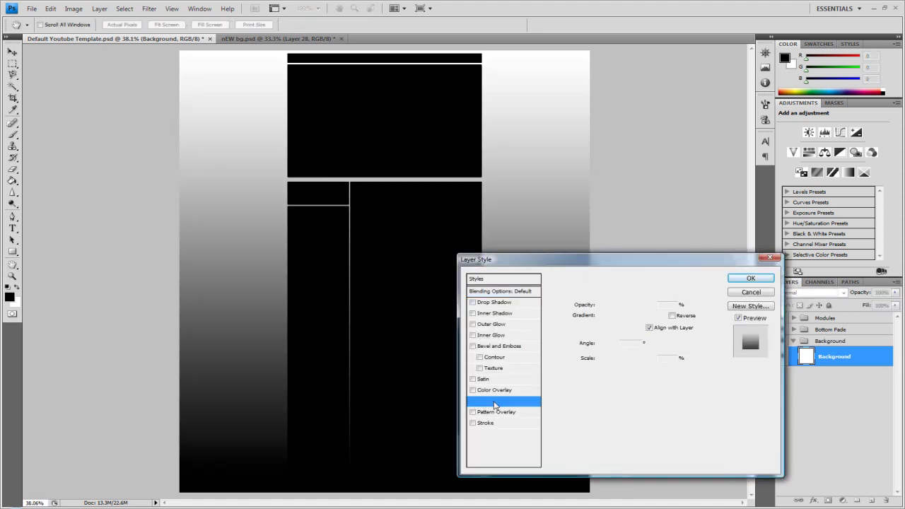
left_click(621, 331)
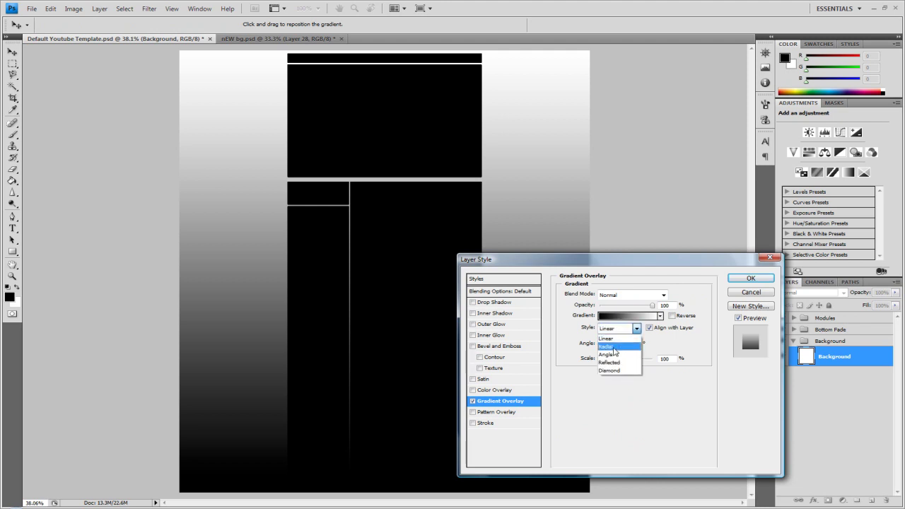
left_click(608, 347)
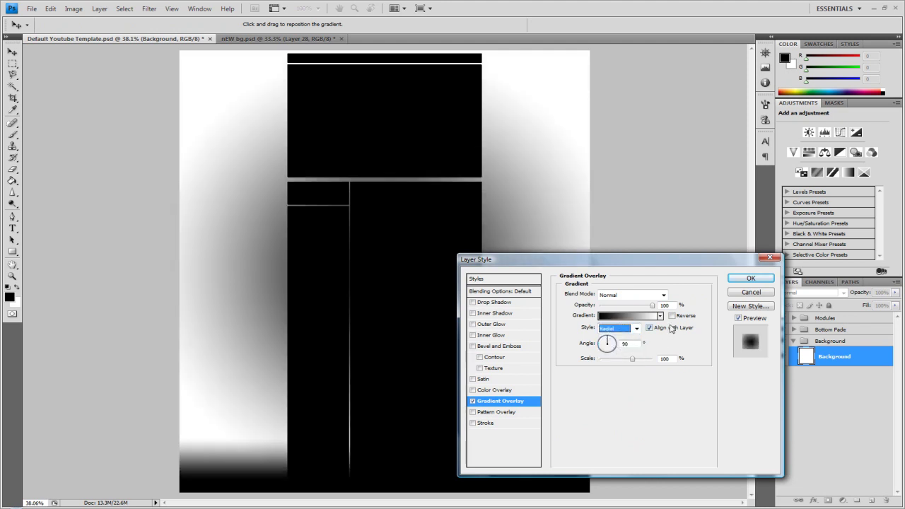
left_click(672, 315)
Change the white colour stop of the overlay gradient to lime green #7cb000
left_click(618, 317)
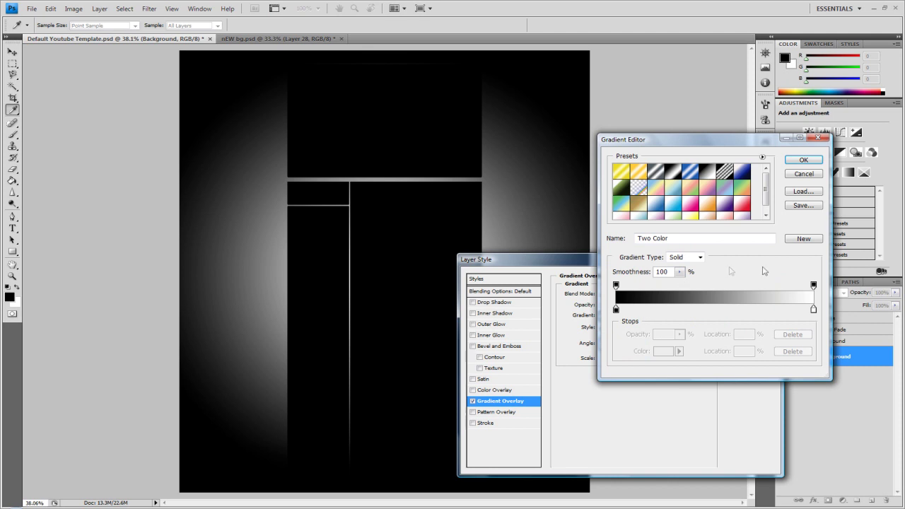
double_click(814, 311)
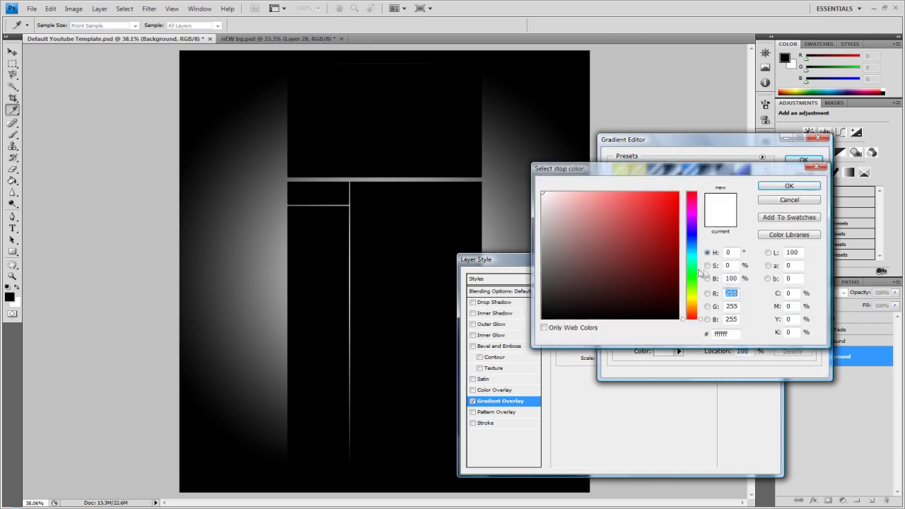
left_click_drag(691, 293, 696, 281)
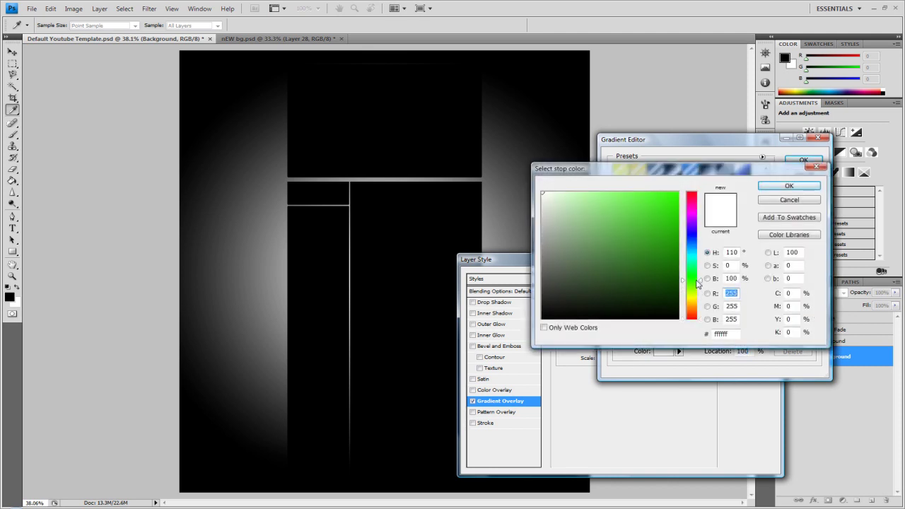
left_click(670, 281)
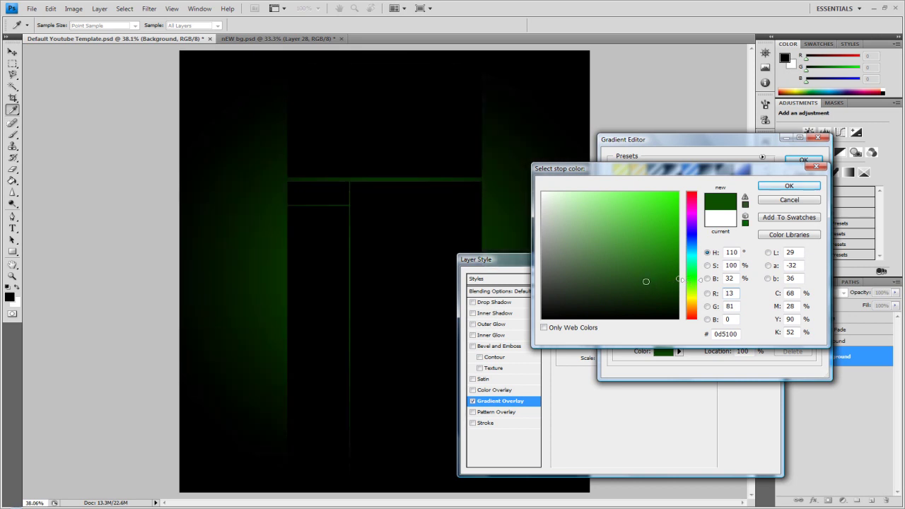
left_click_drag(655, 277, 679, 253)
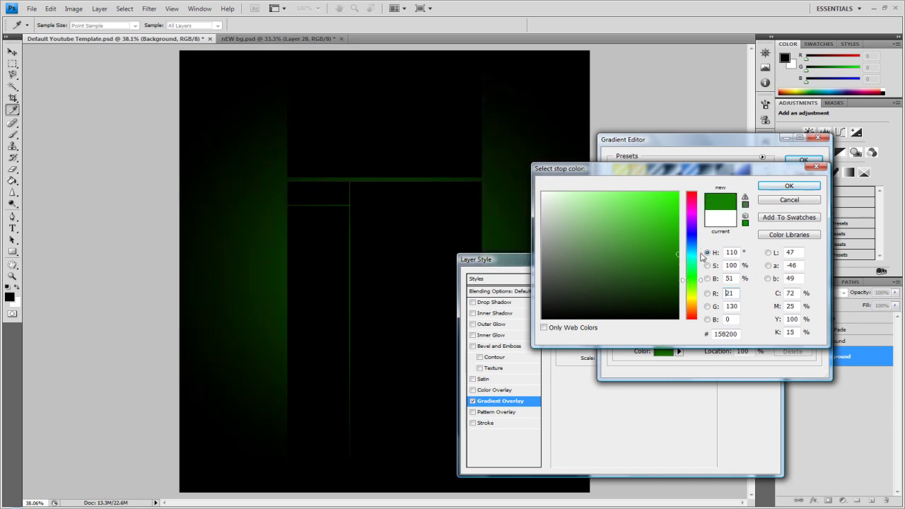
left_click_drag(695, 283, 695, 294)
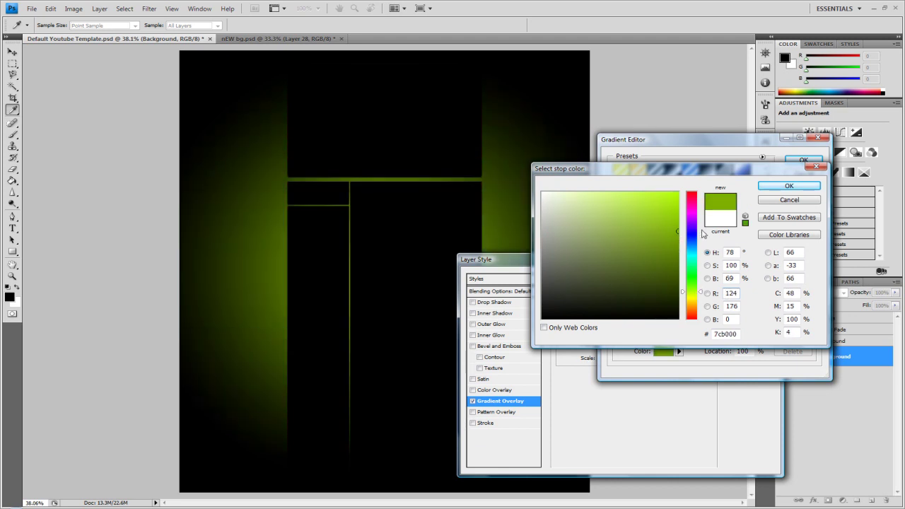
left_click(769, 188)
left_click(618, 314)
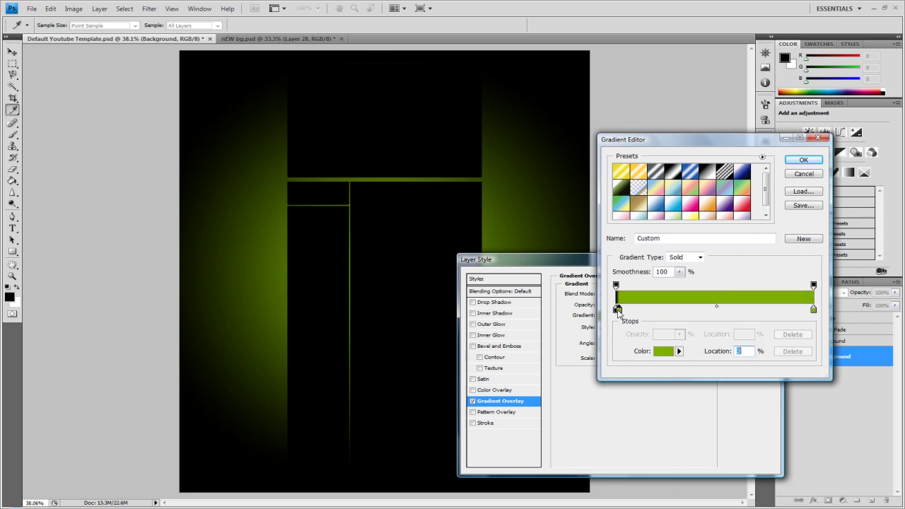
key("BackSpace")
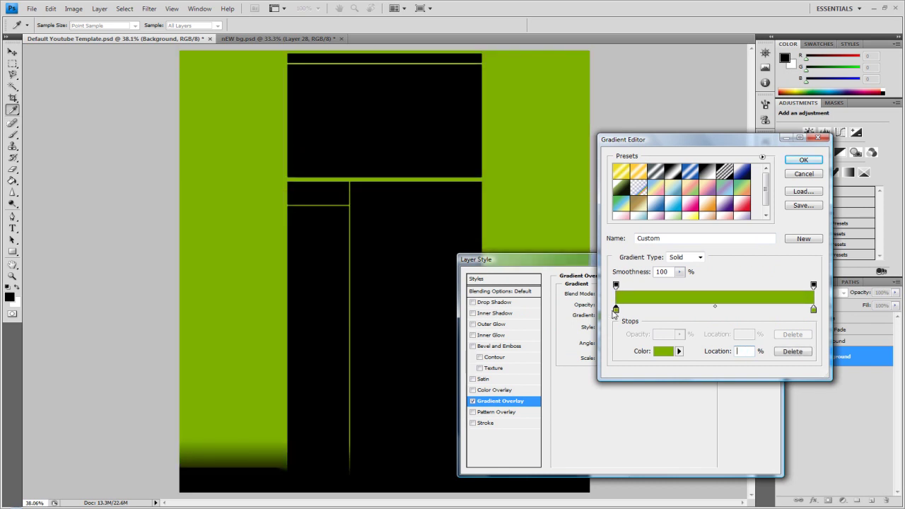
left_click(614, 312)
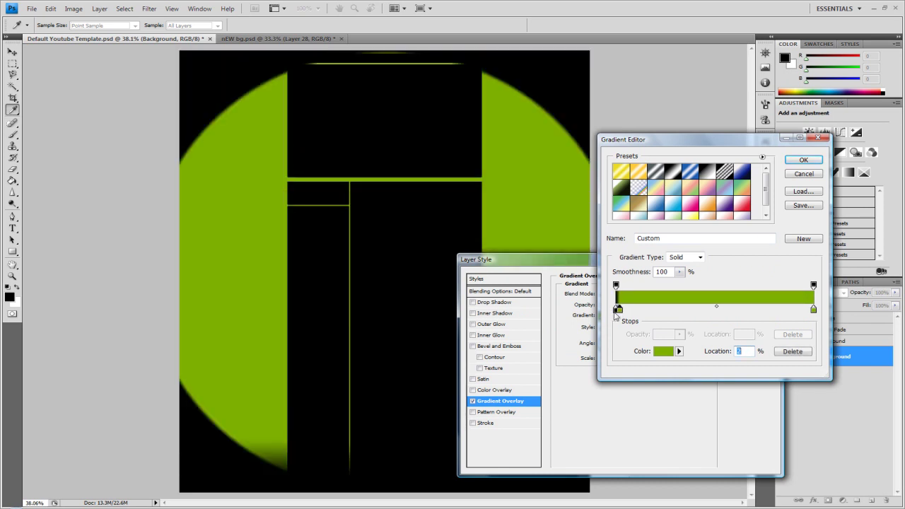
left_click_drag(620, 313, 620, 347)
Change the gradient's black colour stop to very dark green #021900 and apply the gradient overlay to the Background layer
left_click(616, 311)
double_click(616, 311)
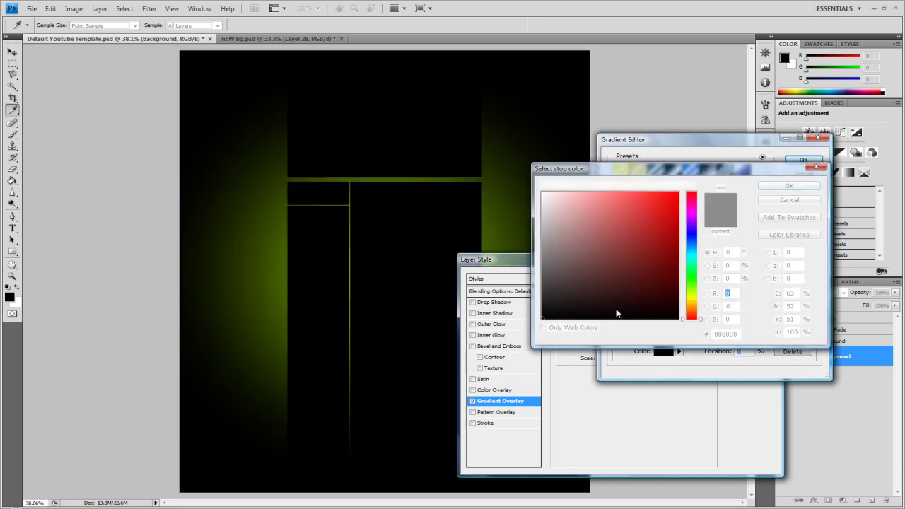
left_click_drag(562, 297, 499, 299)
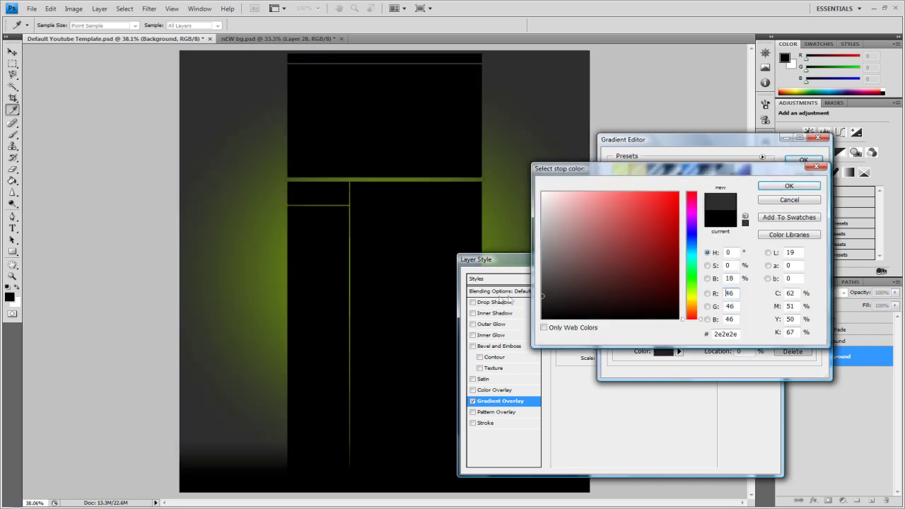
left_click_drag(694, 296, 696, 281)
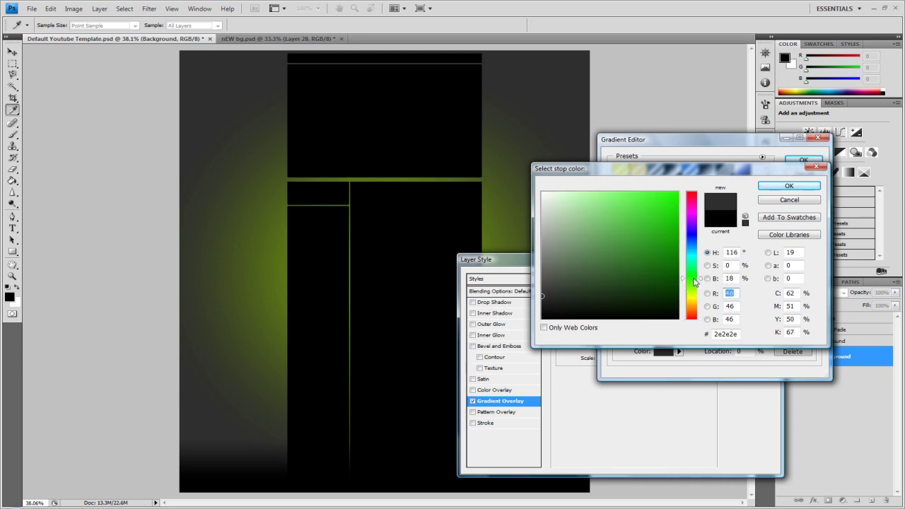
left_click_drag(675, 311, 686, 308)
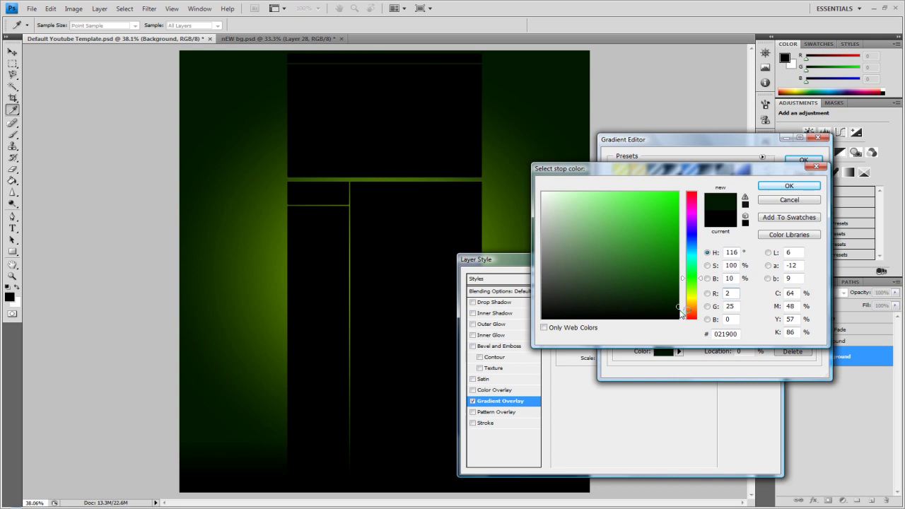
left_click(767, 187)
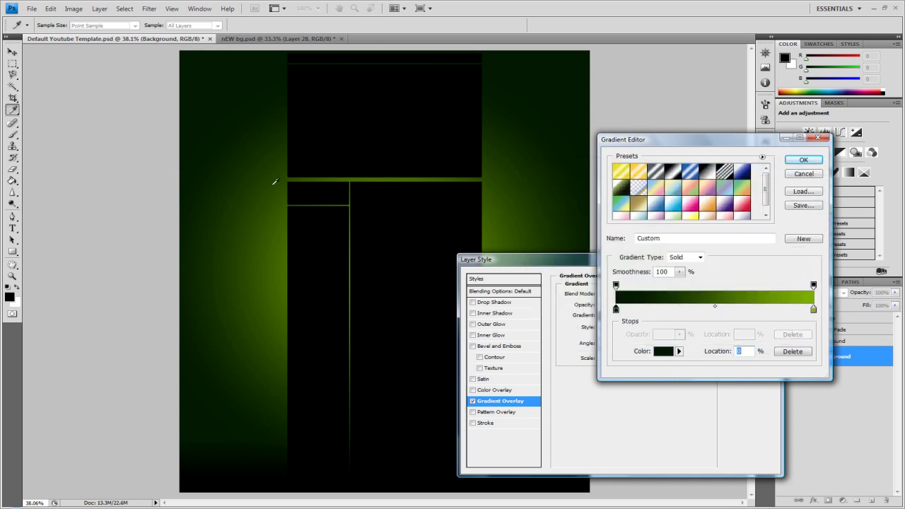
left_click(803, 159)
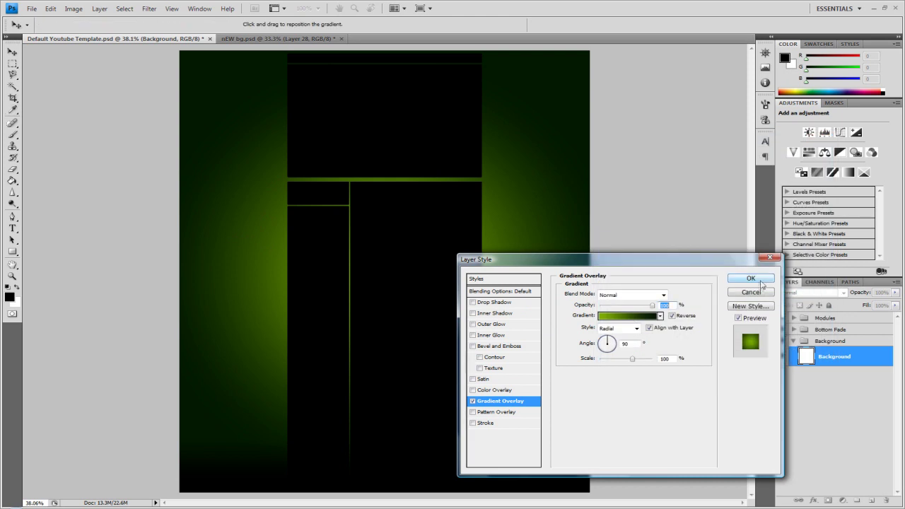
left_click(761, 281)
key("z")
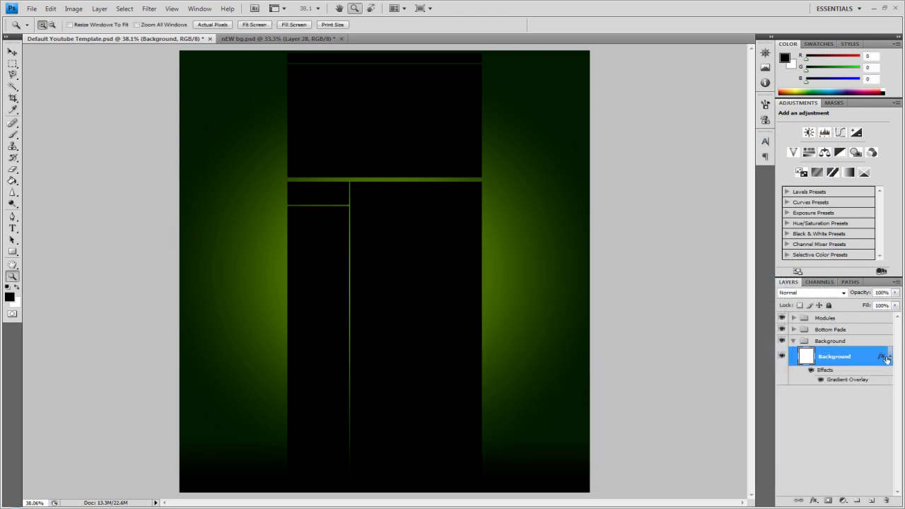
left_click(890, 357)
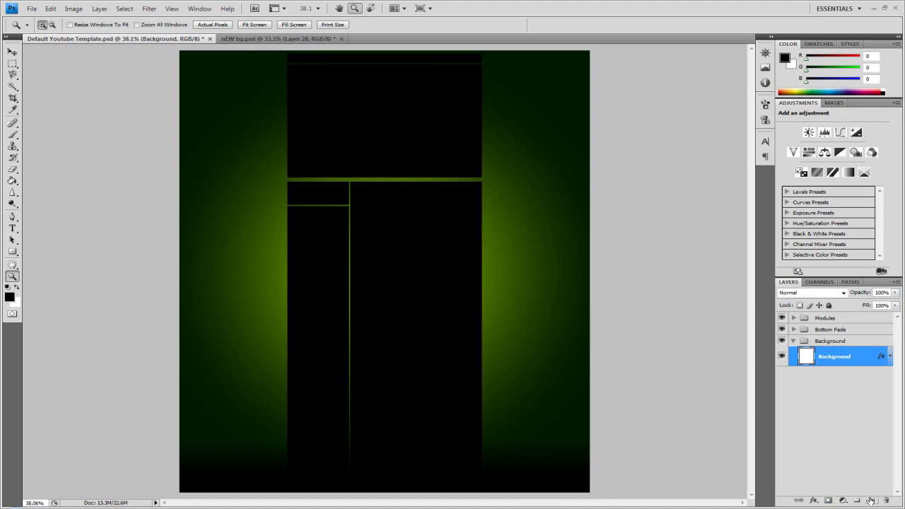
Create a new layer above the Background layer and fill it with the Render Clouds filter
left_click(871, 501)
left_click(149, 8)
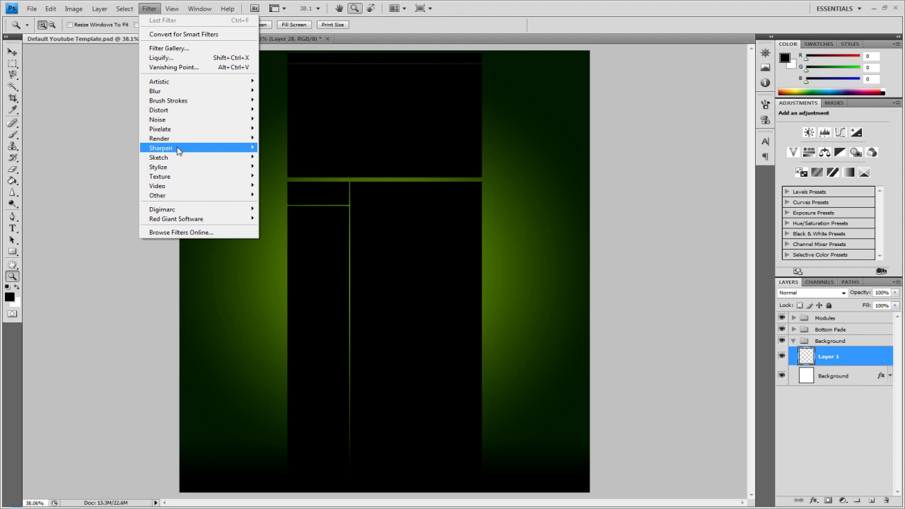
mouse_move(182, 139)
left_click(273, 139)
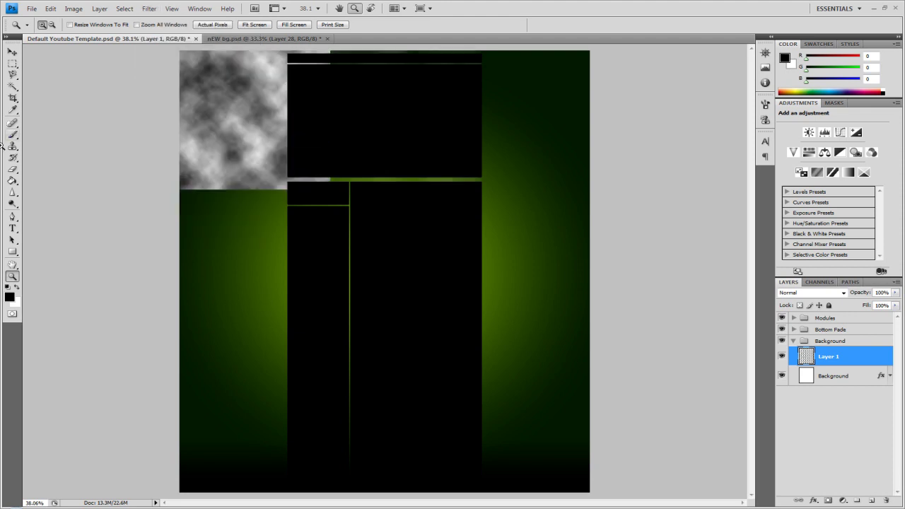
left_click(12, 52)
Compare the artwork at 100% with the clouds layer hidden and shown, and set that layer's blend mode to Overlay
left_click(781, 356)
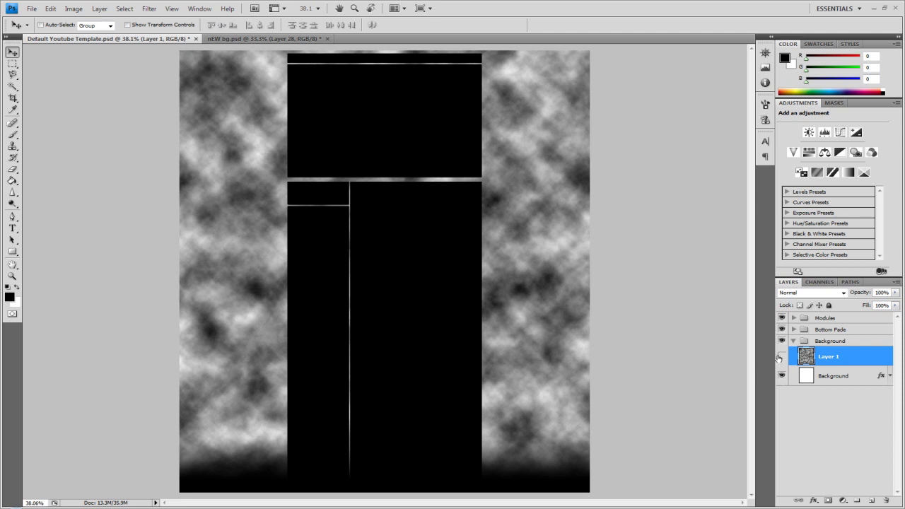
left_click(12, 275)
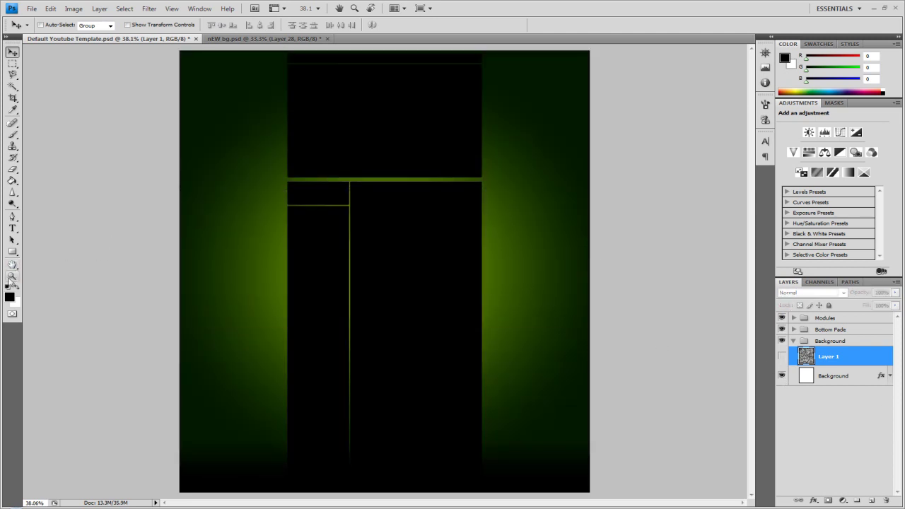
right_click(178, 263)
right_click(237, 256)
left_click(256, 271)
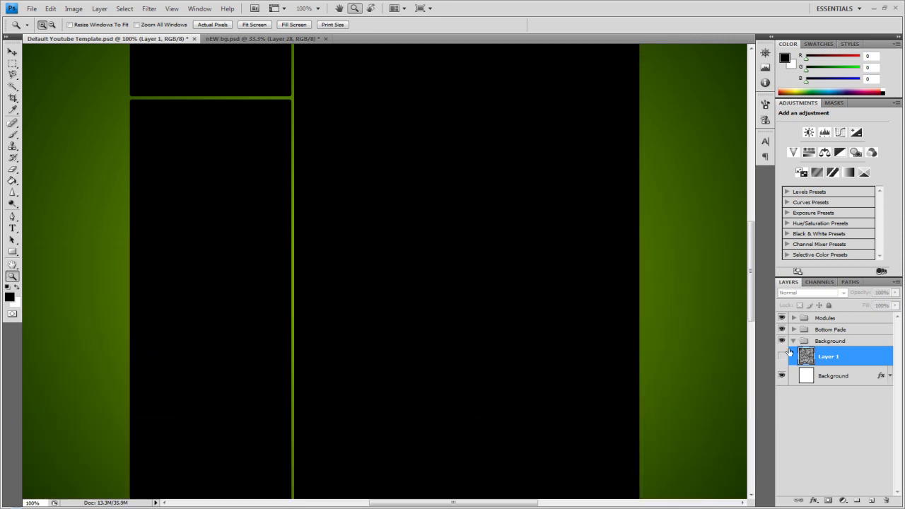
left_click(782, 357)
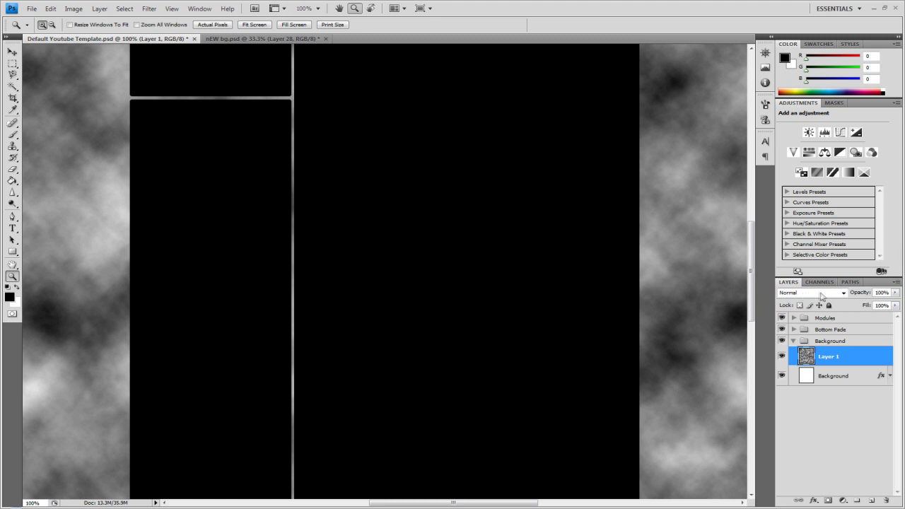
left_click(842, 294)
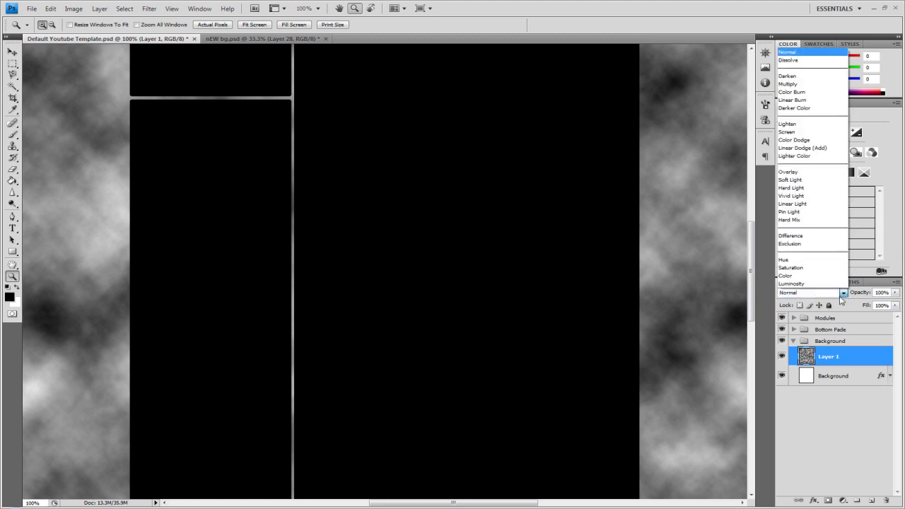
left_click(804, 172)
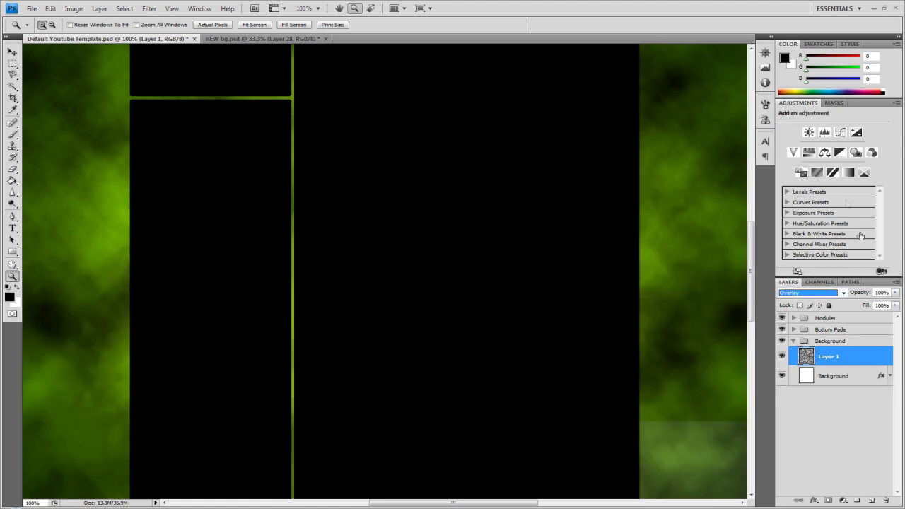
Try 50% opacity on the clouds layer, settle on 30%, and compare the whole design with the layer hidden and shown
left_click(882, 292)
type("50")
key("Return")
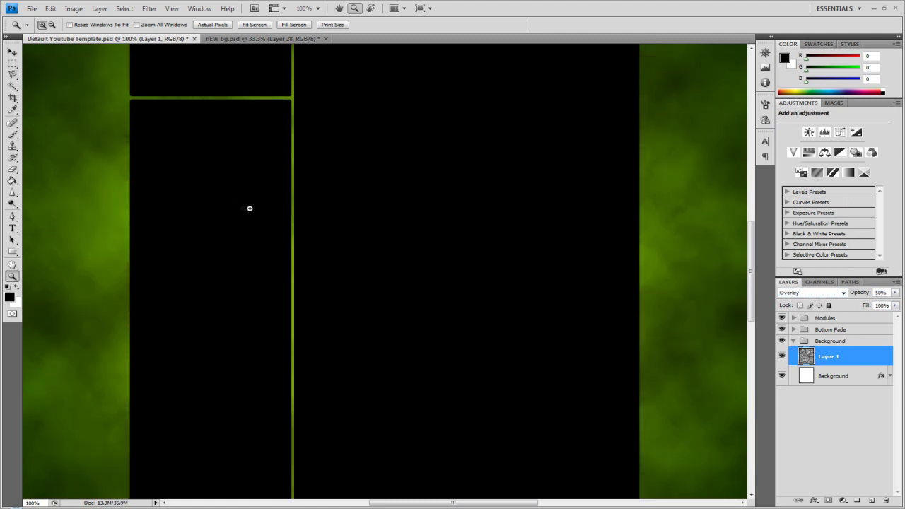
type("30")
key("Return")
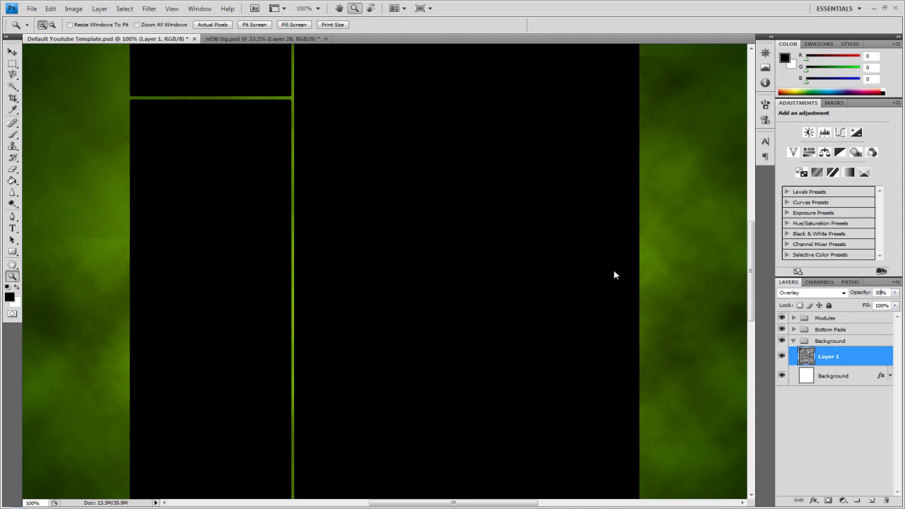
right_click(339, 256)
left_click(349, 264)
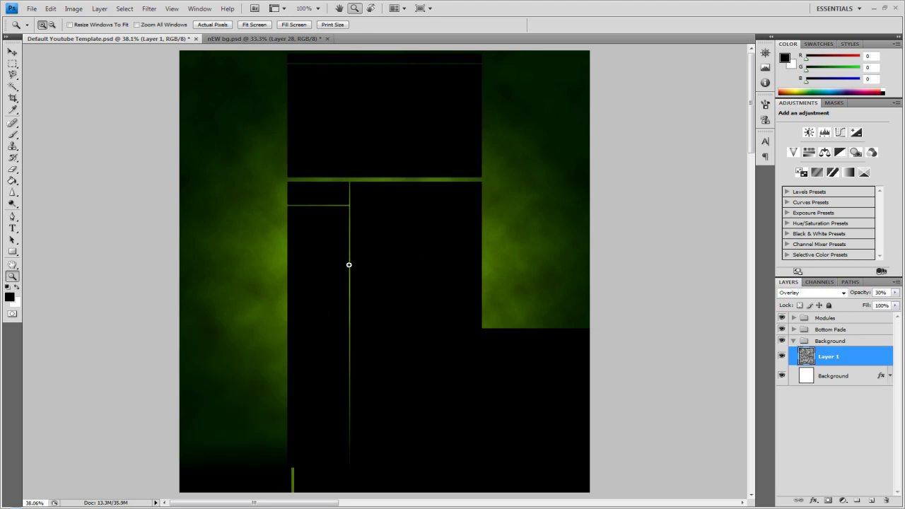
left_click(785, 357)
left_click(785, 357)
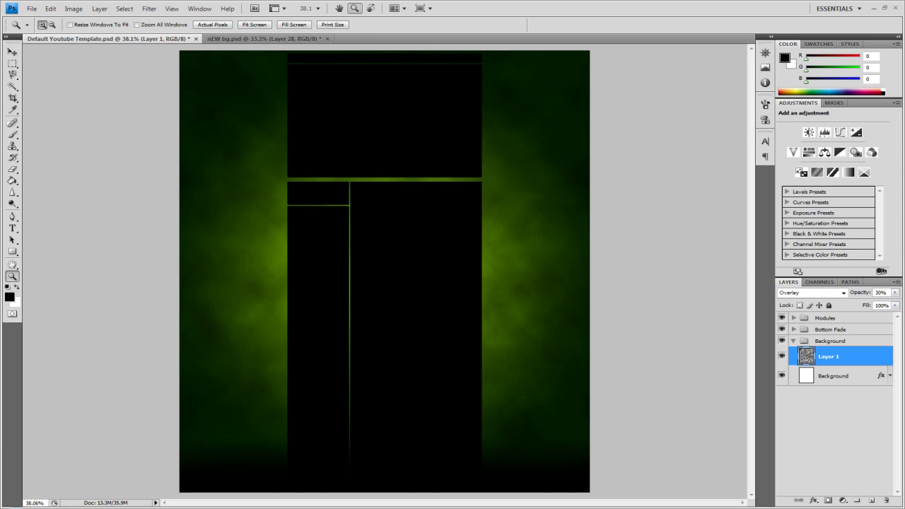
Switch to Firefox, browse the green abstract image results, and copy the 1600 × 1200 bright green image with curved metallic shapes
key("alt+Tab")
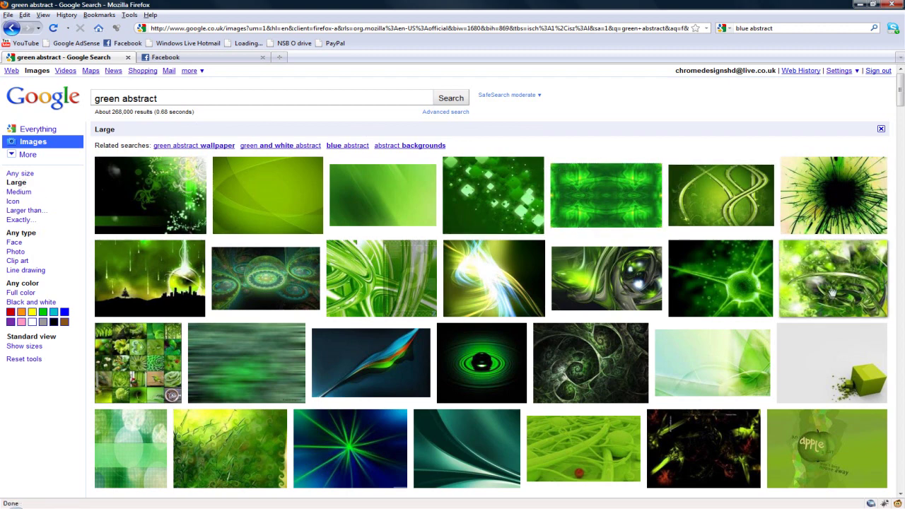
mouse_move(835, 289)
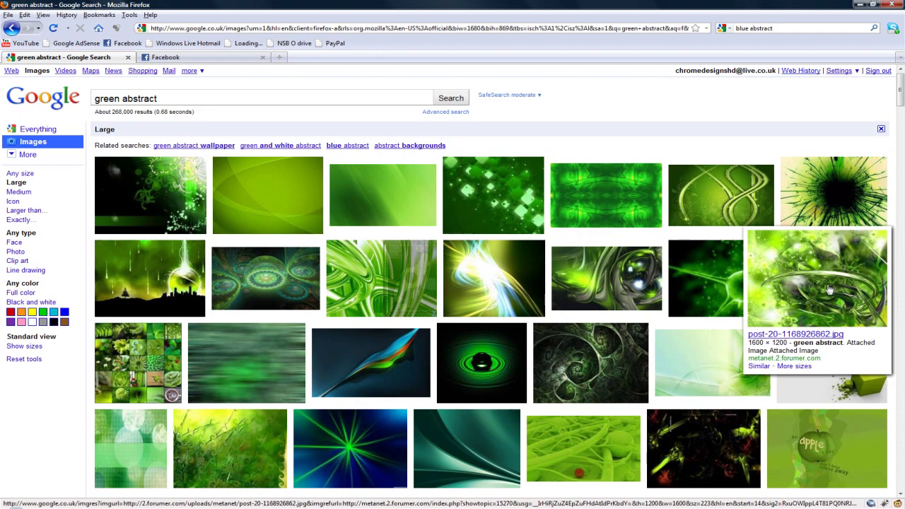
scroll(323, 252, "down", 5)
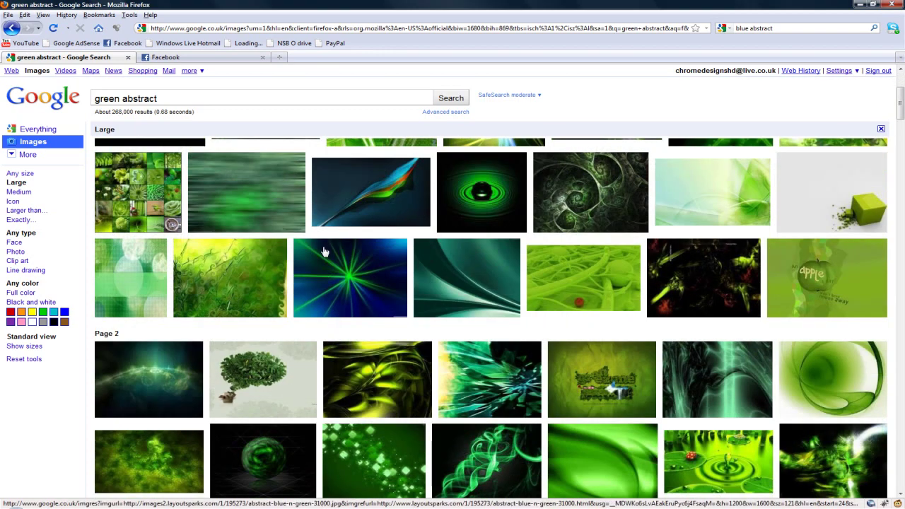
scroll(324, 252, "down", 3)
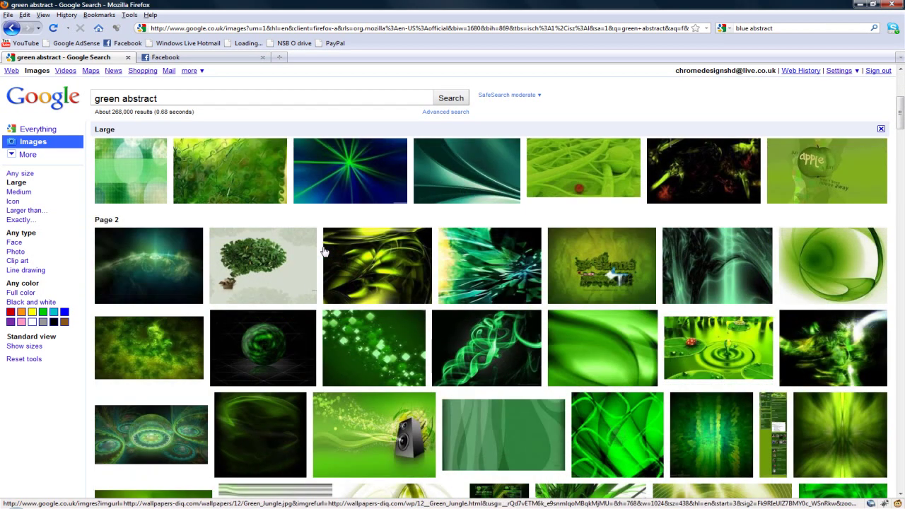
mouse_move(838, 448)
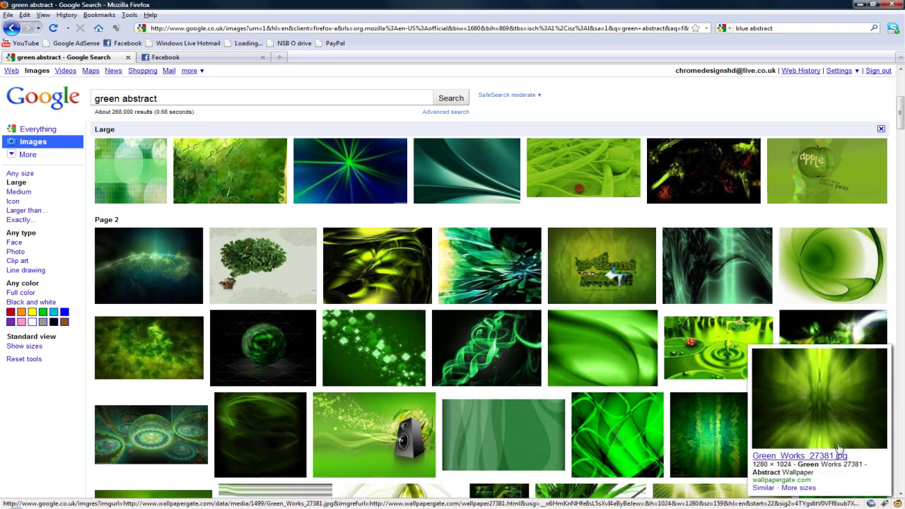
scroll(831, 417, "up", 8)
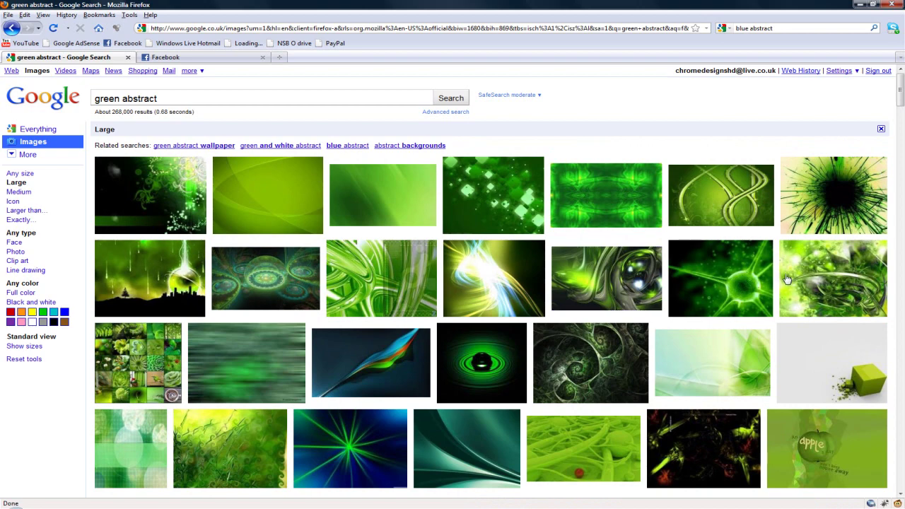
left_click(846, 279)
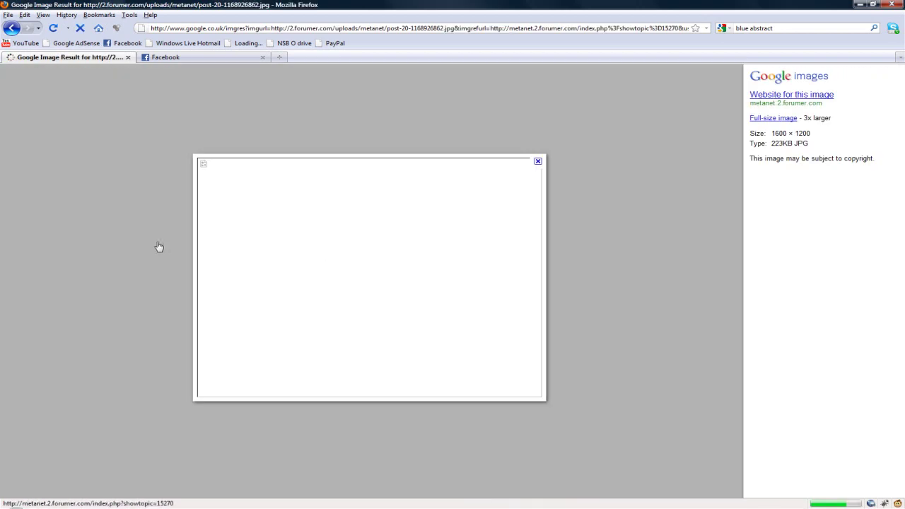
right_click(295, 246)
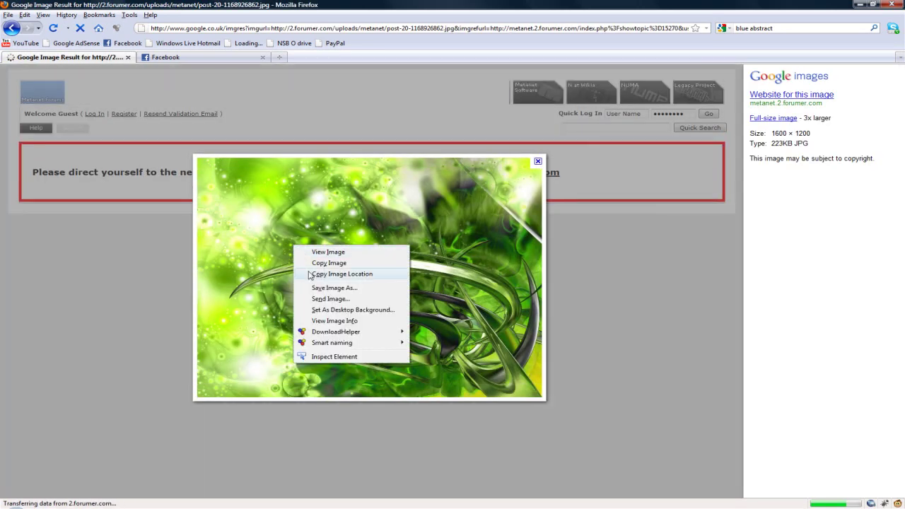
left_click(311, 264)
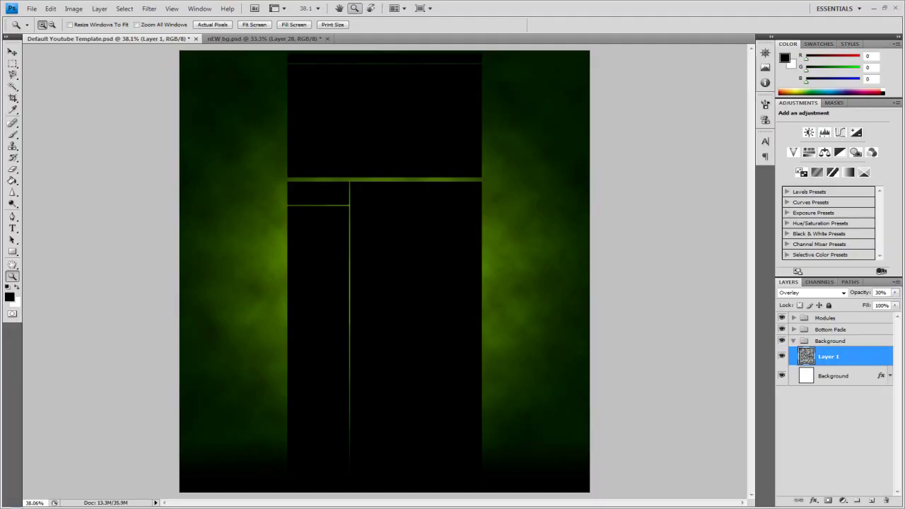
Back in Photoshop, create a new layer above the clouds layer and paste the copied green abstract image into it
left_click(872, 500)
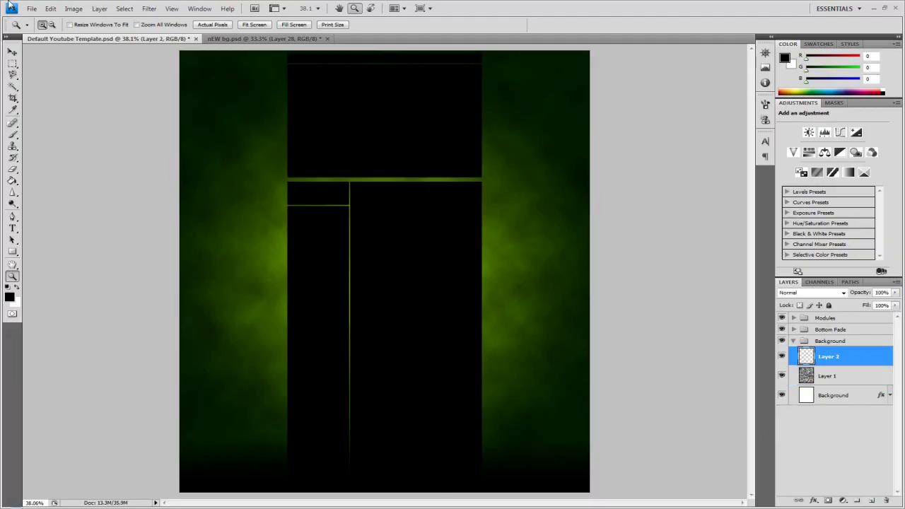
double_click(51, 8)
left_click(52, 8)
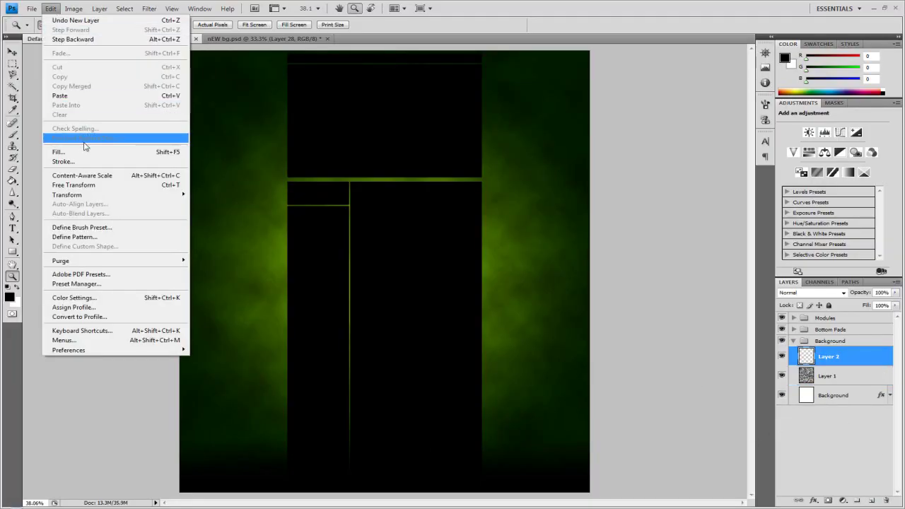
left_click(83, 97)
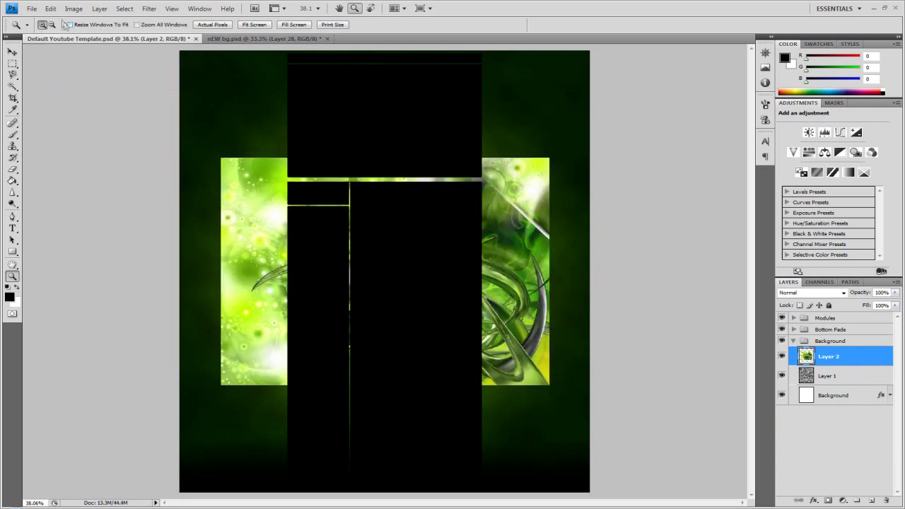
Free-transform the pasted image, rotating it 90° and stretching it to 145.5% width and 166.7% height to fill the canvas
left_click(53, 8)
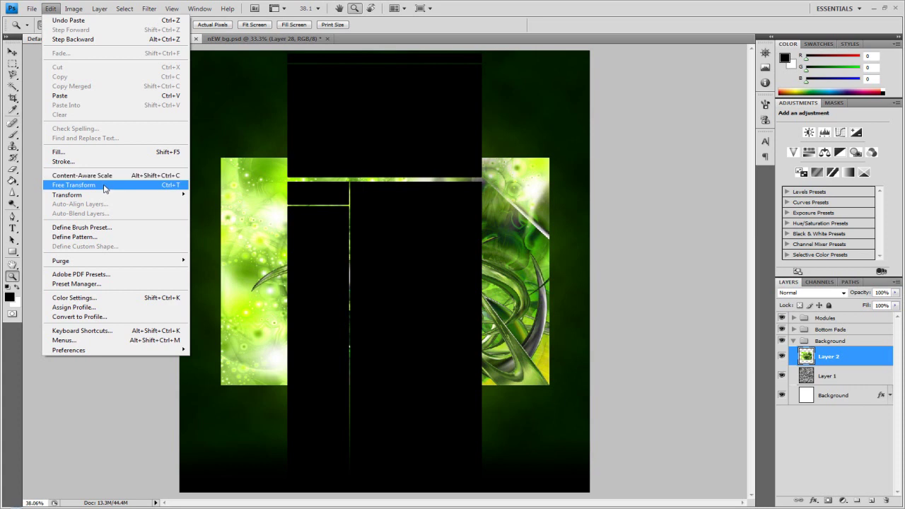
left_click(106, 185)
left_click_drag(205, 148, 591, 49)
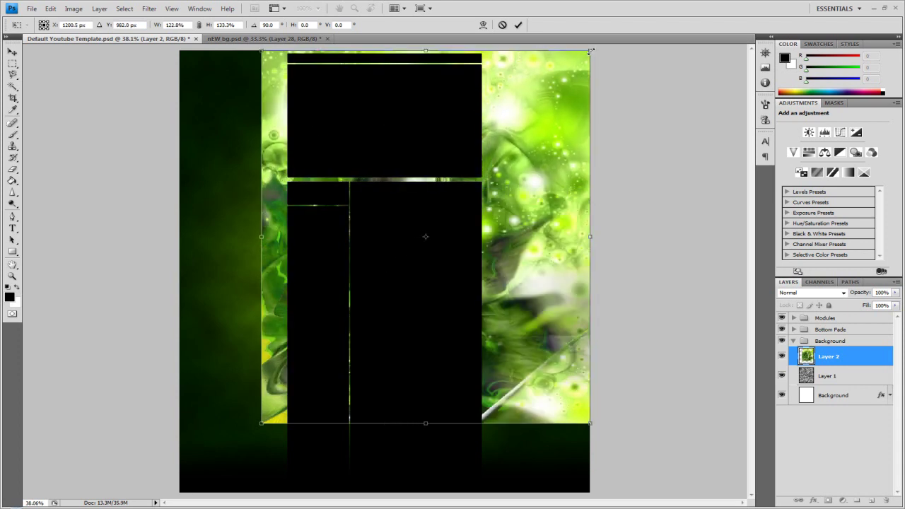
left_click_drag(260, 425, 181, 493)
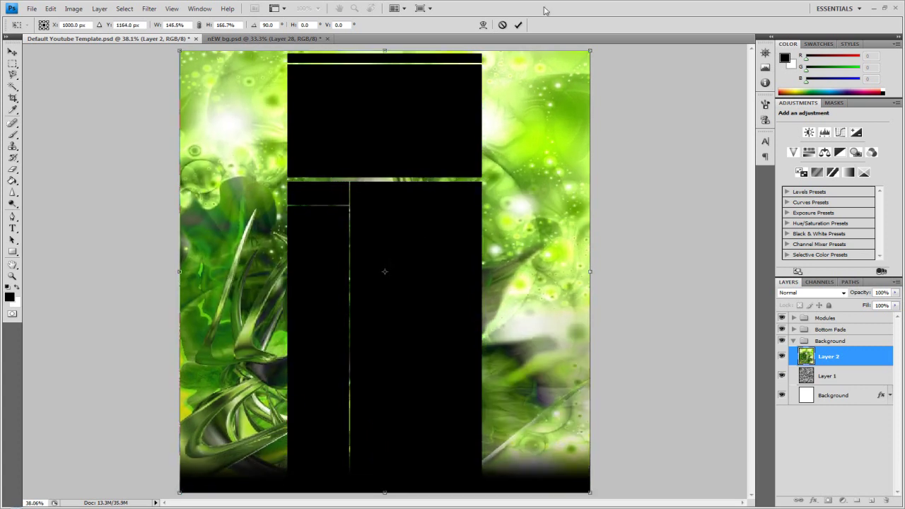
left_click(520, 26)
key("z")
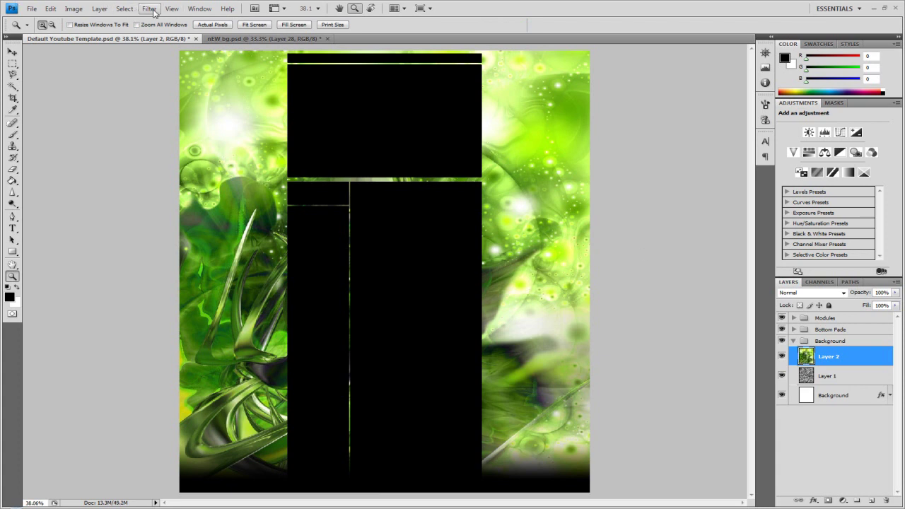
Apply a Gaussian Blur with a radius of 18.6 pixels to the pasted image layer
left_click(149, 9)
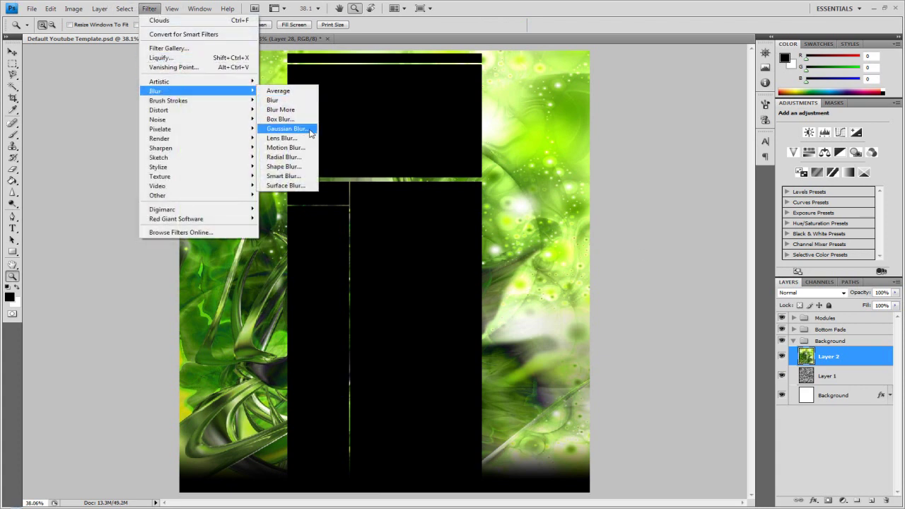
left_click(291, 128)
left_click_drag(469, 266, 483, 268)
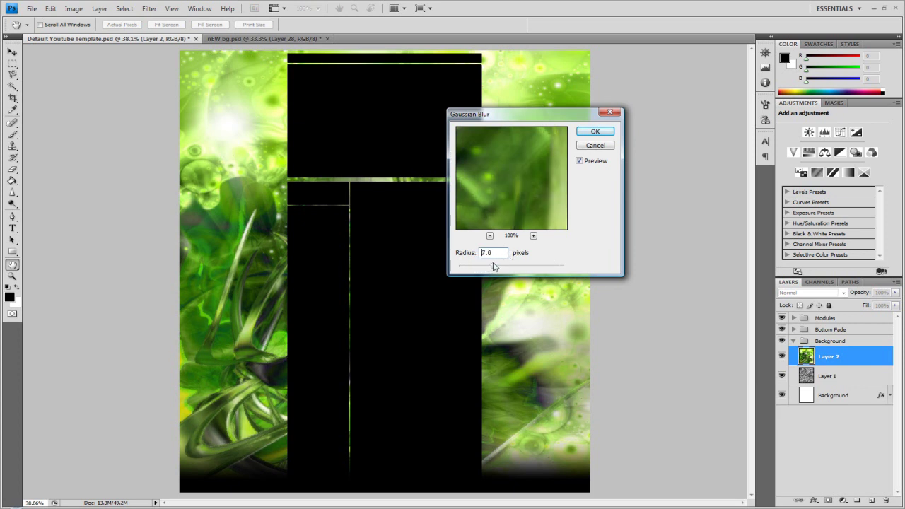
left_click_drag(495, 267, 504, 266)
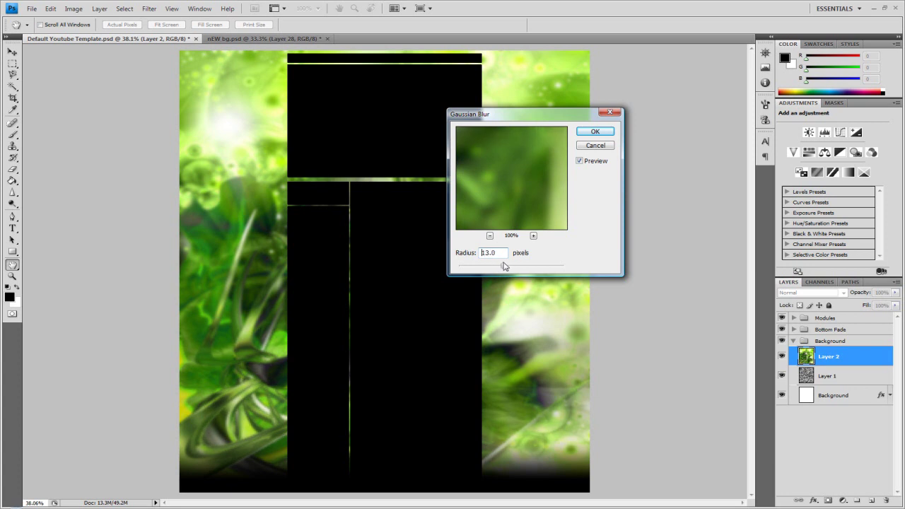
left_click_drag(503, 266, 506, 270)
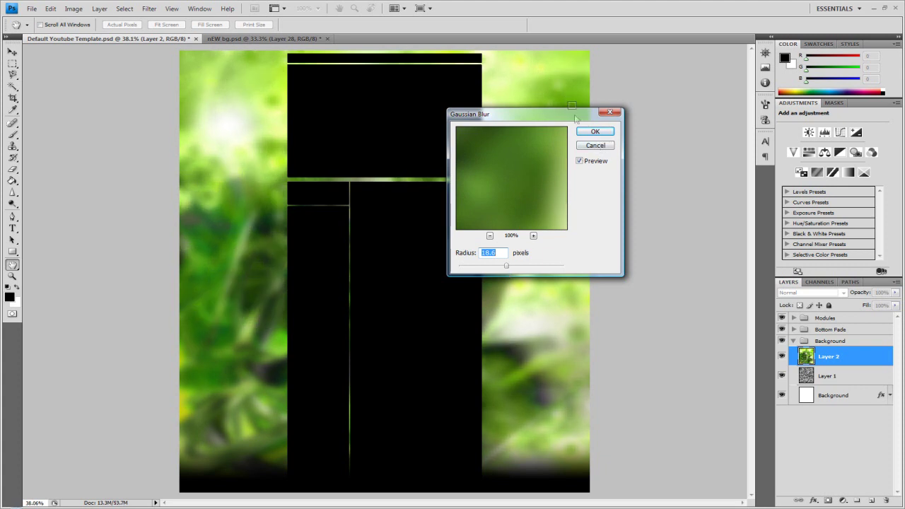
left_click(595, 132)
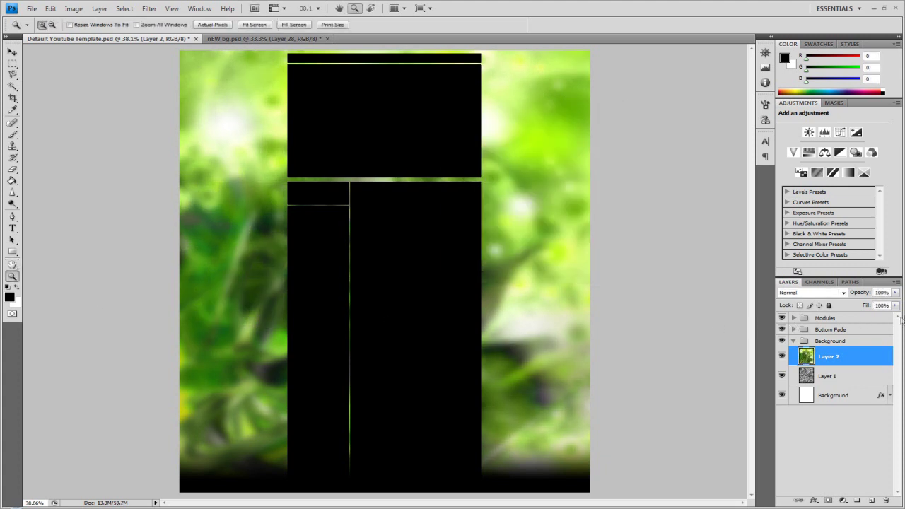
Set the blurred image layer's blend mode to Overlay and its opacity to 70%
left_click(843, 293)
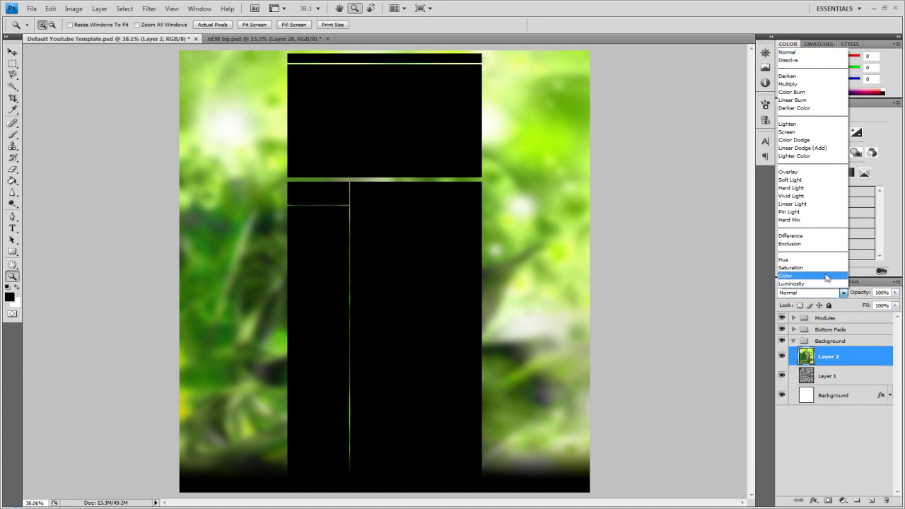
left_click(817, 174)
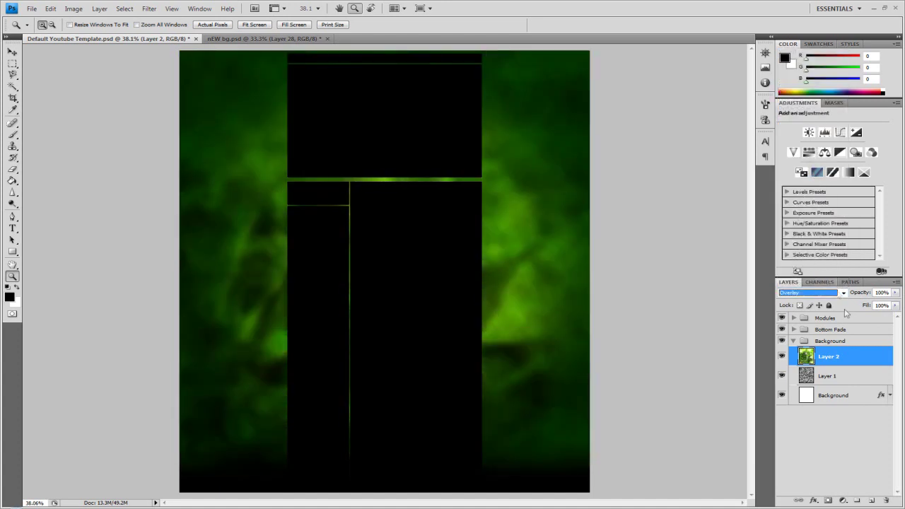
left_click(884, 292)
type("7")
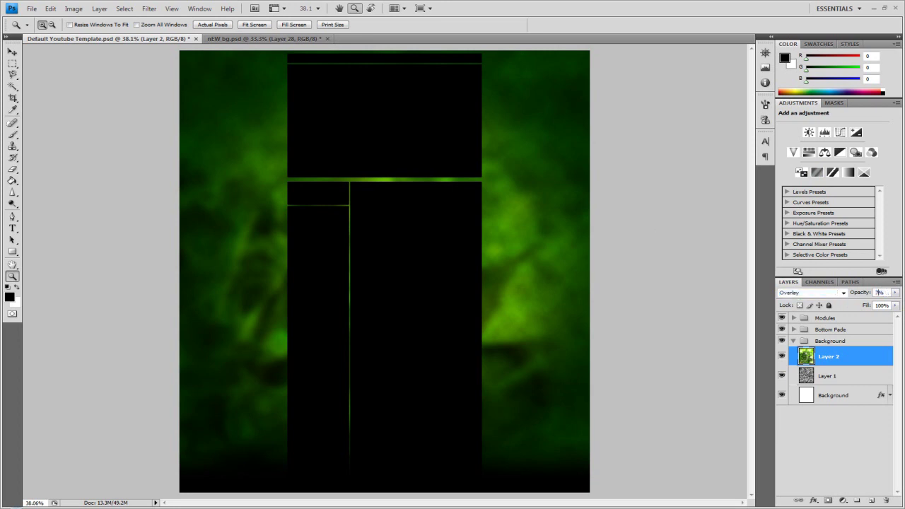
type("0")
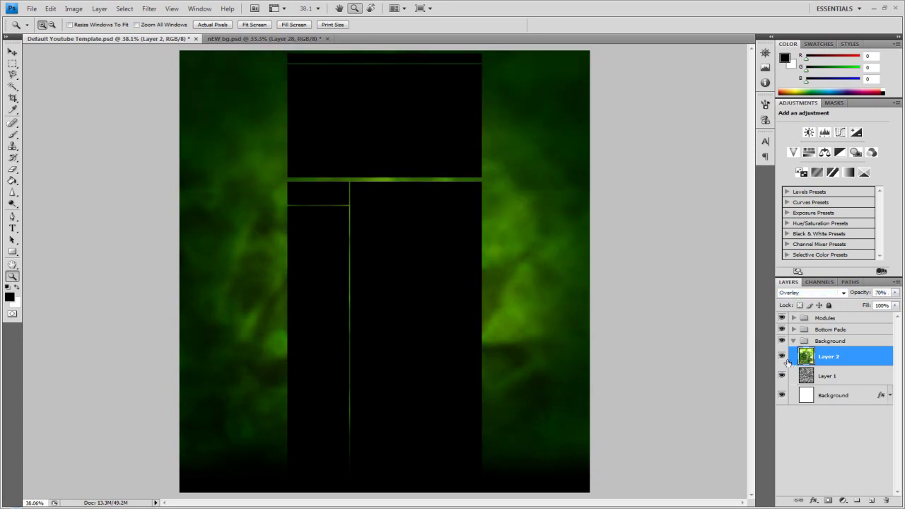
Compare the design with the blurred image layer hidden and shown, and inspect the artwork at 100% and fitted to the screen
left_click(782, 357)
left_click(781, 357)
left_click(782, 358)
left_click(781, 357)
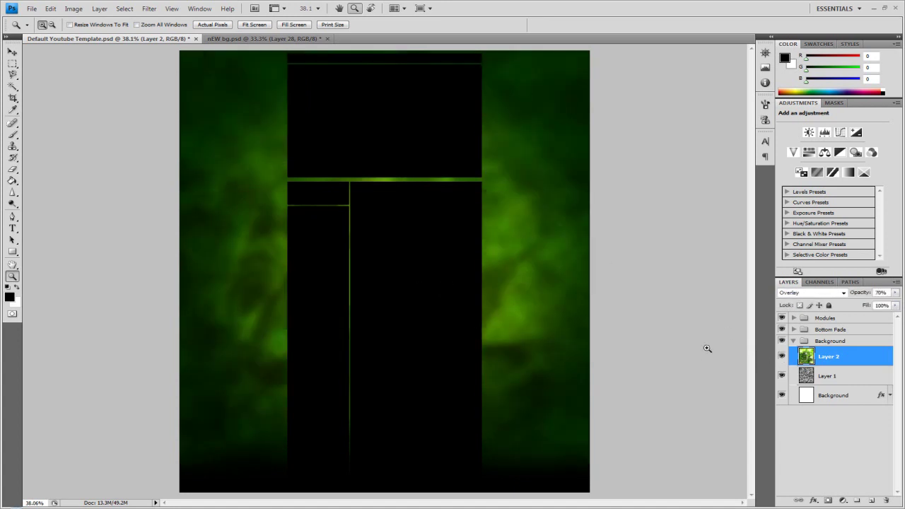
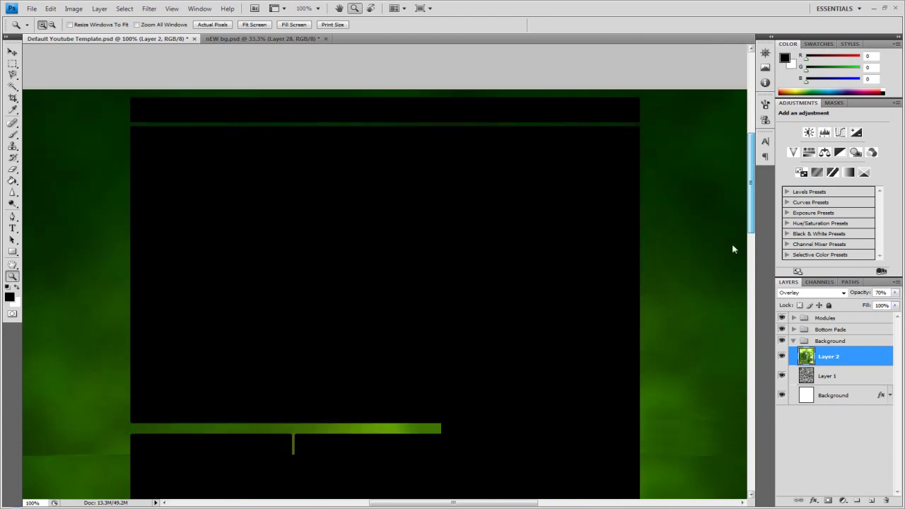
right_click(382, 267)
left_click(401, 271)
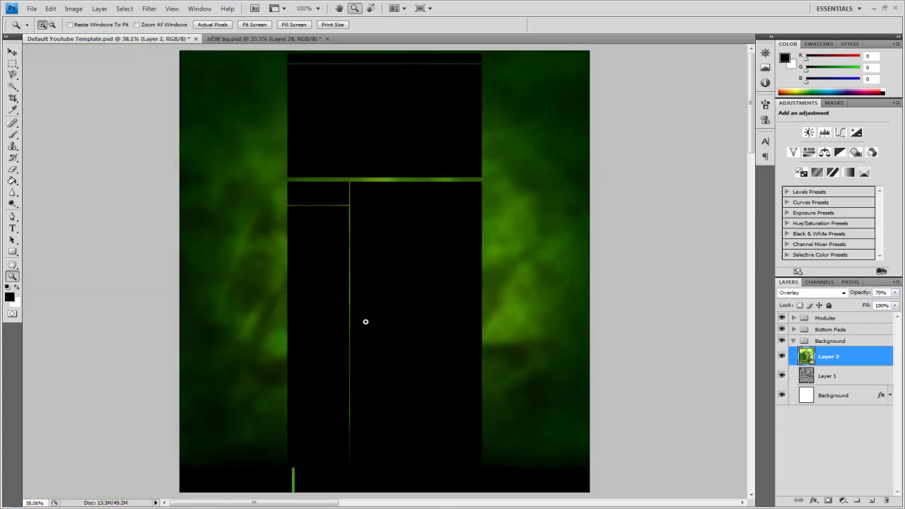
right_click(284, 196)
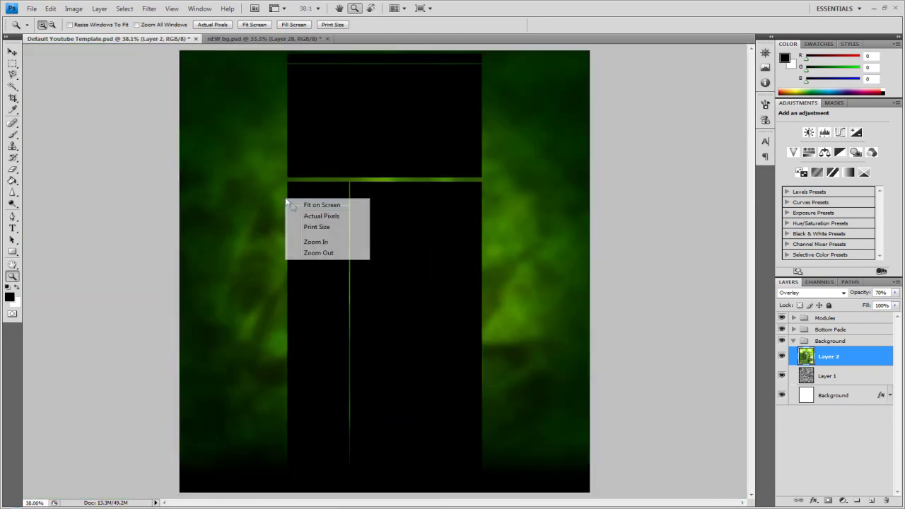
left_click(321, 214)
scroll(679, 234, "up", 2)
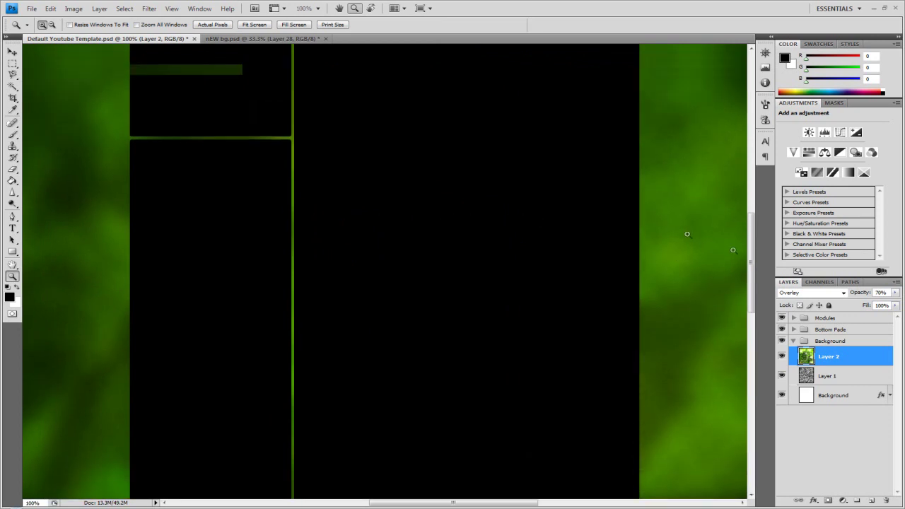
Collapse the Background group, expand the Modules group and select the Left Bar Box layer
left_click(794, 340)
left_click(793, 330)
left_click(793, 330)
left_click(794, 318)
left_click(834, 320)
left_click(863, 414)
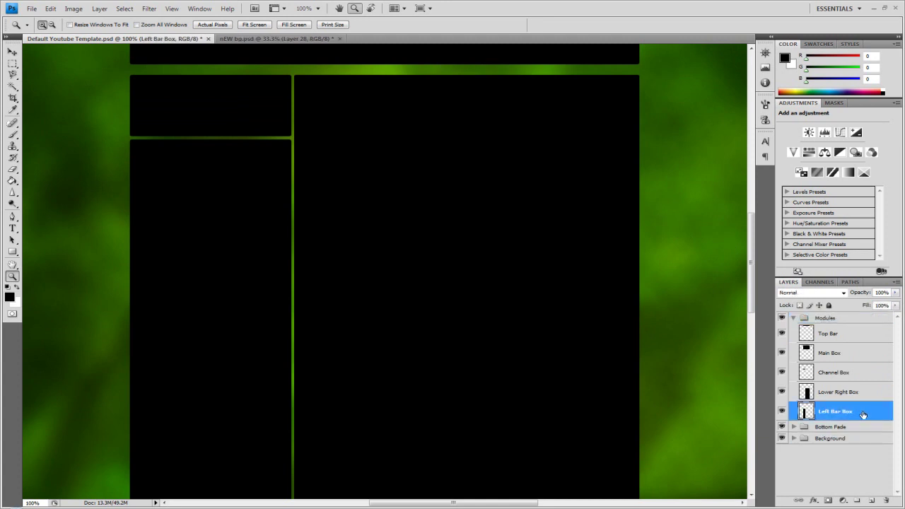
Add a Color Overlay in near-black #070707 to the Left Bar Box layer's style
double_click(863, 415)
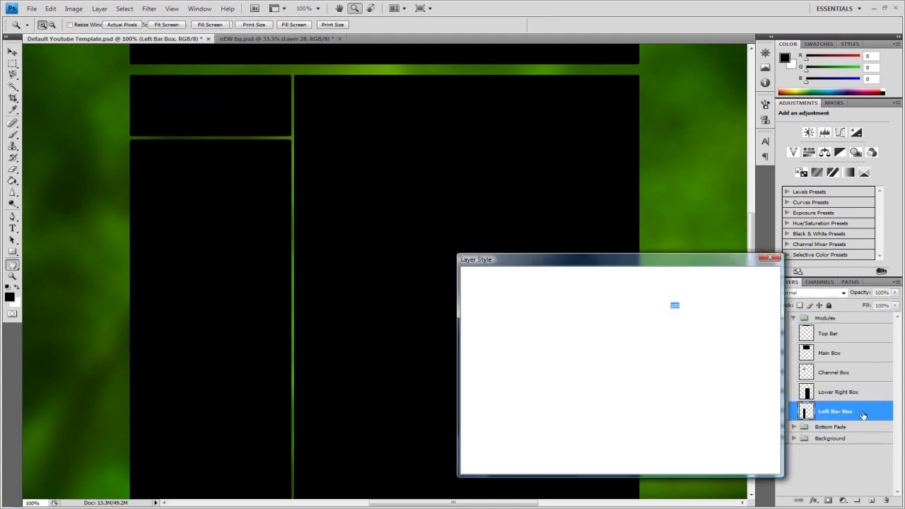
left_click(473, 390)
left_click(473, 391)
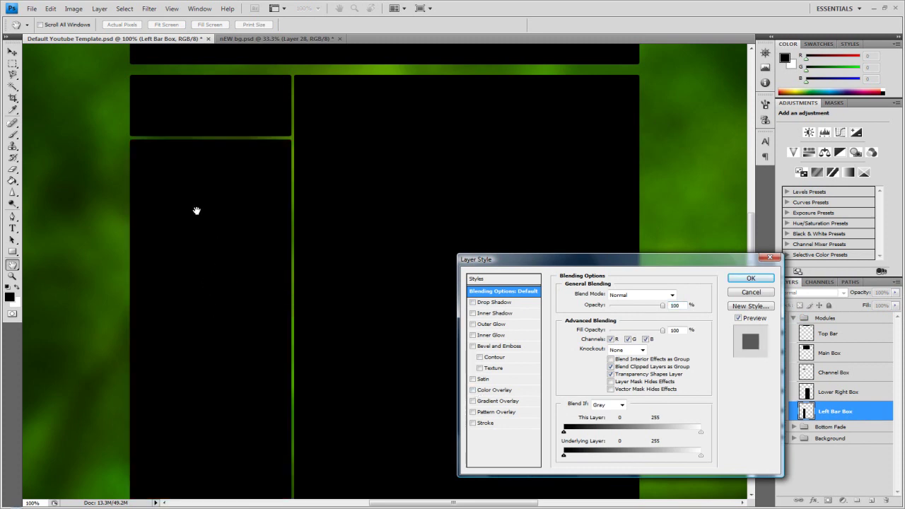
left_click(475, 391)
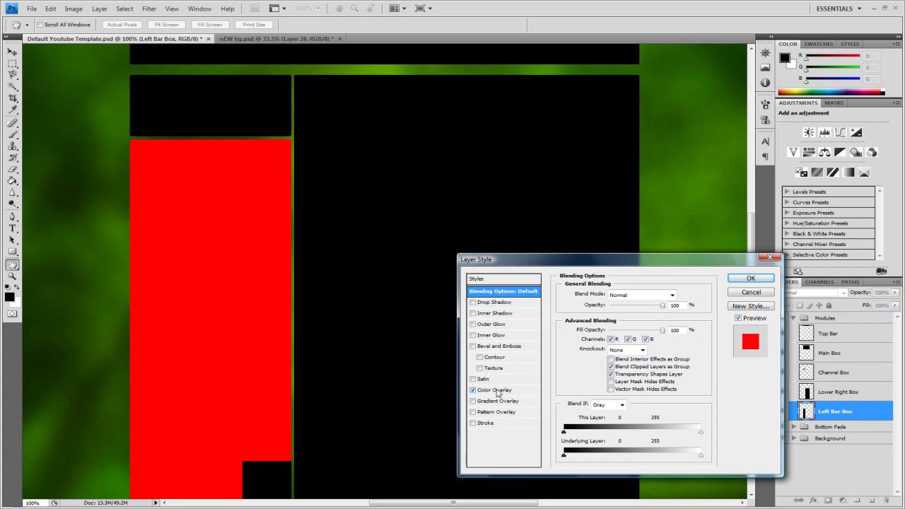
left_click(675, 295)
left_click_drag(541, 318, 527, 316)
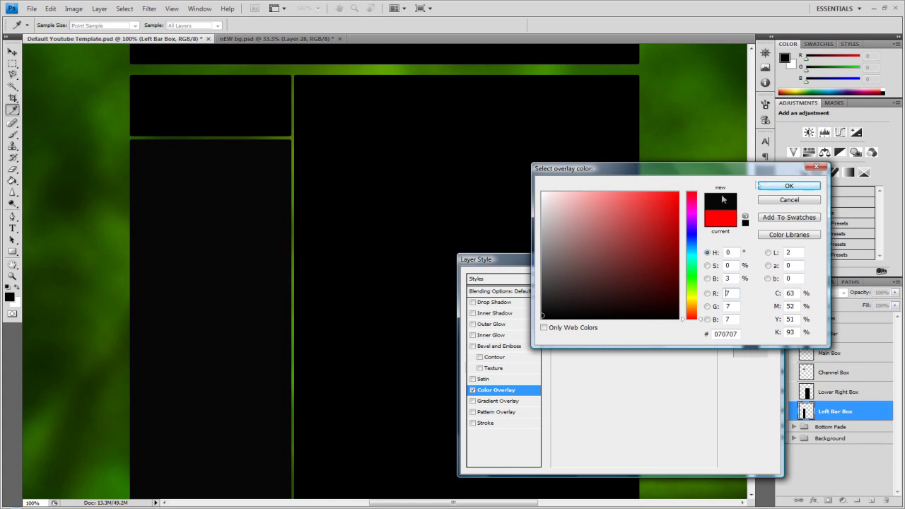
left_click(779, 185)
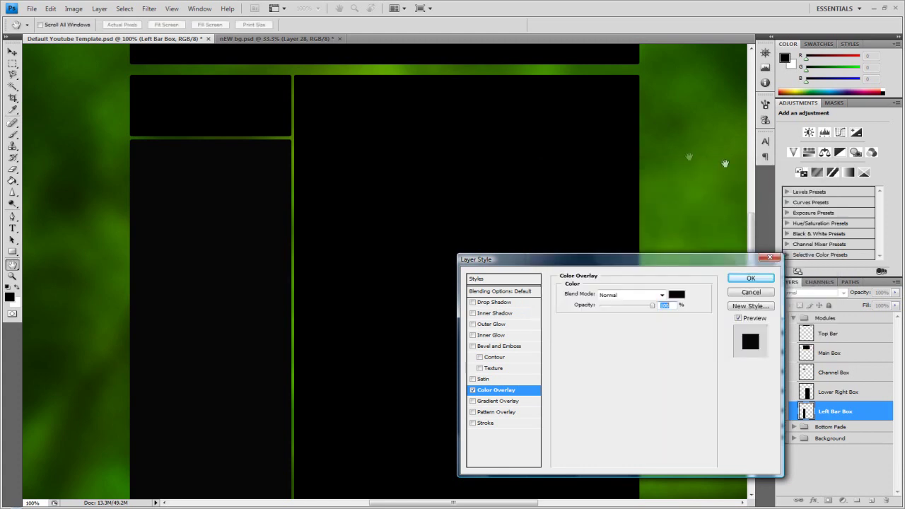
Add a white Stroke to the Left Bar Box with a size of 1 px, positioned Inside
left_click(473, 423)
left_click(483, 423)
left_click(586, 357)
left_click_drag(566, 212, 491, 184)
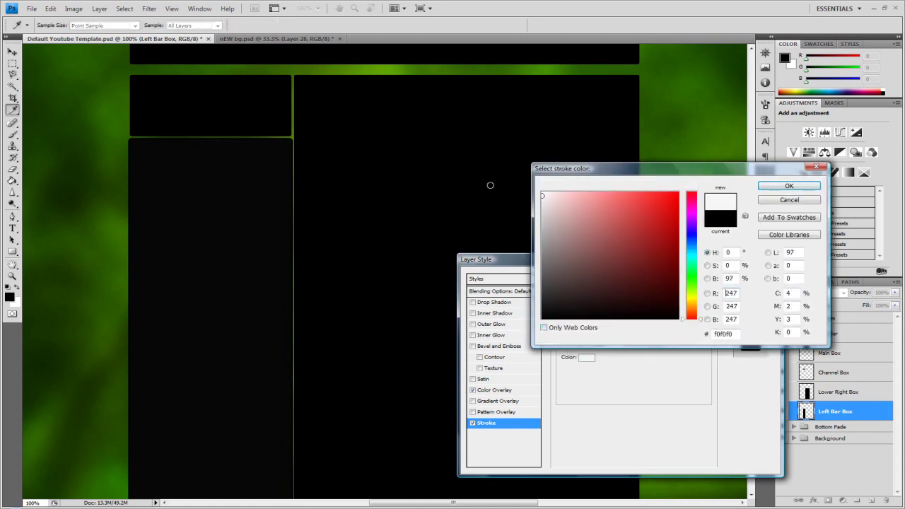
left_click(780, 187)
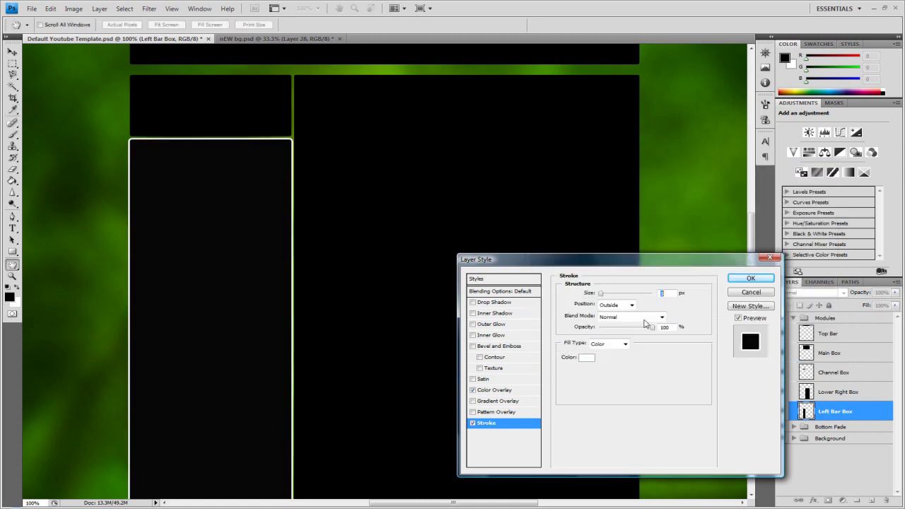
left_click(616, 305)
left_click(613, 316)
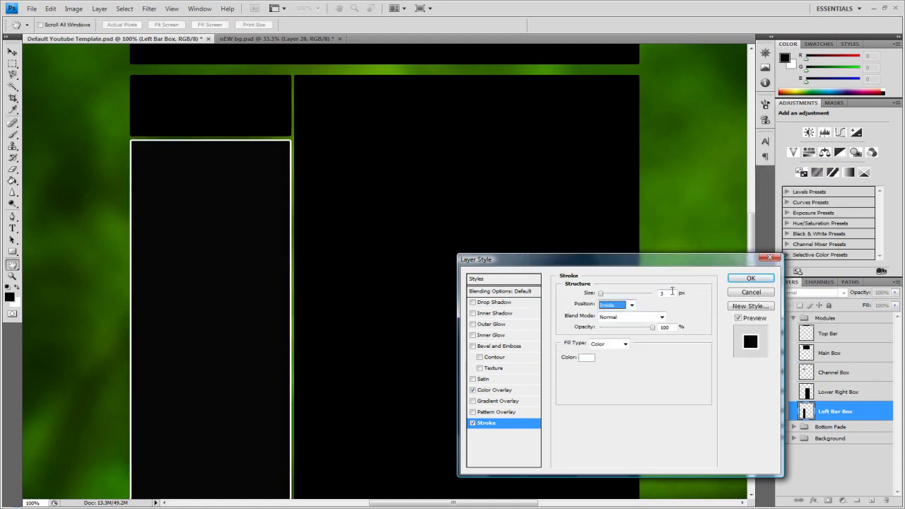
type("1")
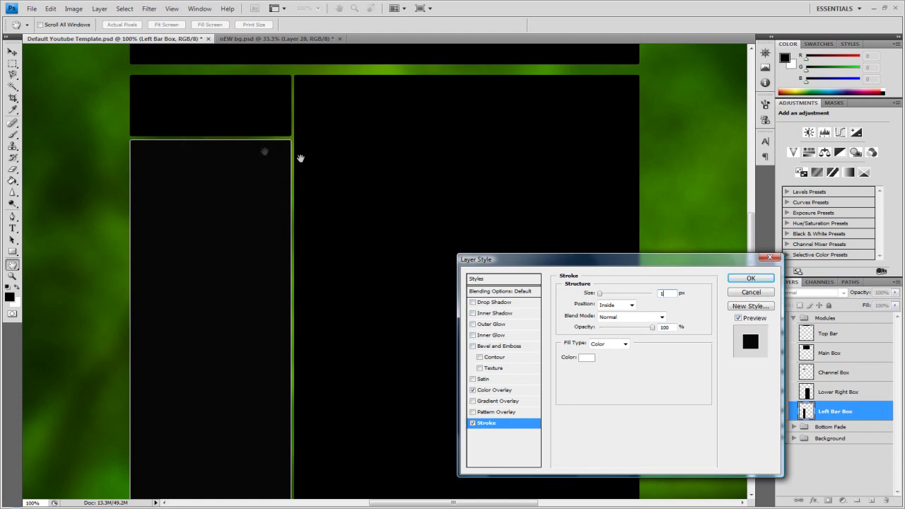
Add an Outer Glow to the Left Bar Box with the Normal blend mode and black as its colour
left_click(483, 325)
left_click(621, 296)
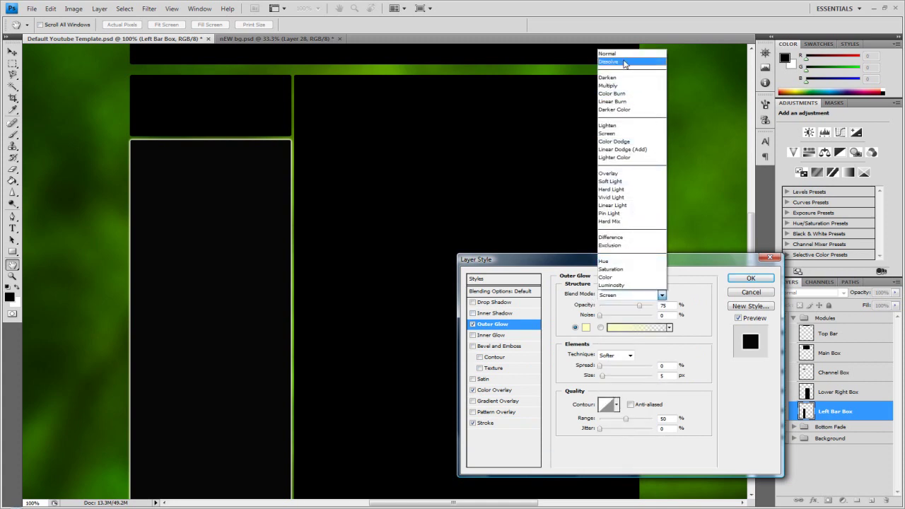
left_click(606, 54)
key("Tab")
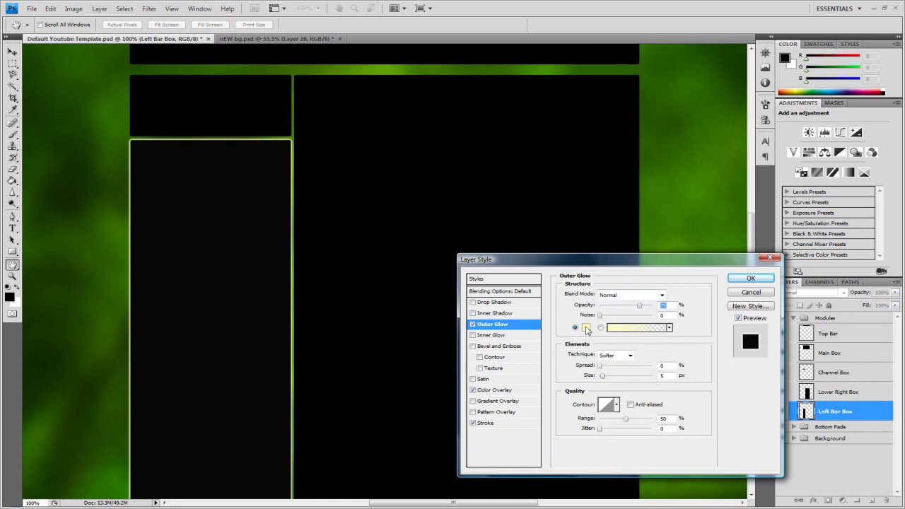
left_click(586, 329)
left_click(548, 320)
left_click(797, 188)
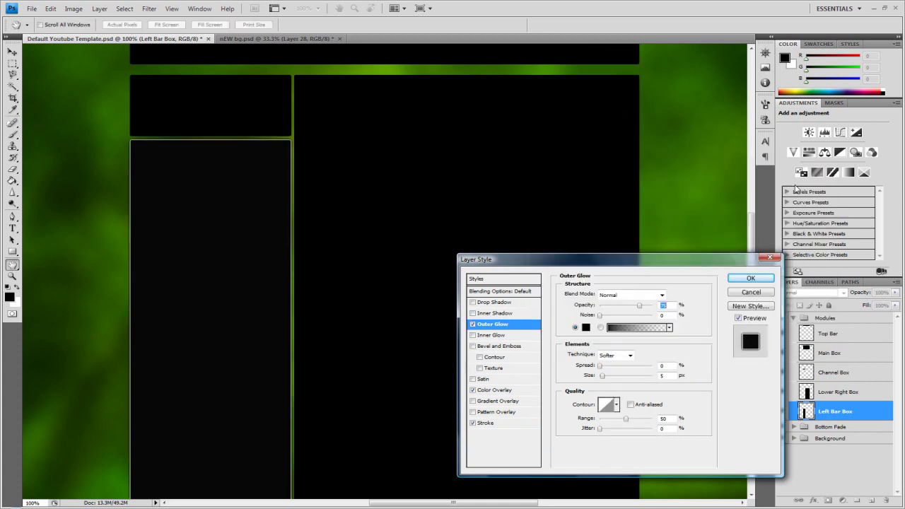
Try the Screen blend mode on the outer glow and set it back to Normal
left_click(629, 295)
left_click(629, 294)
left_click(661, 295)
left_click(614, 136)
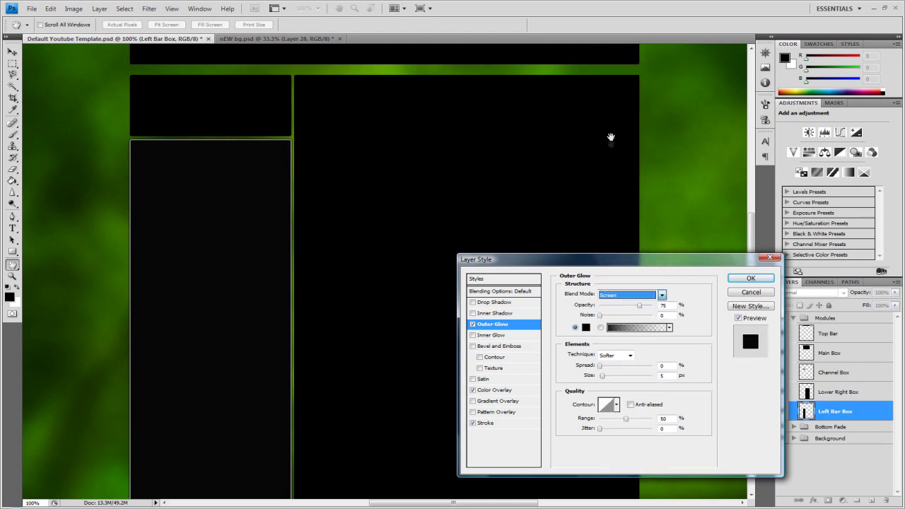
left_click(629, 296)
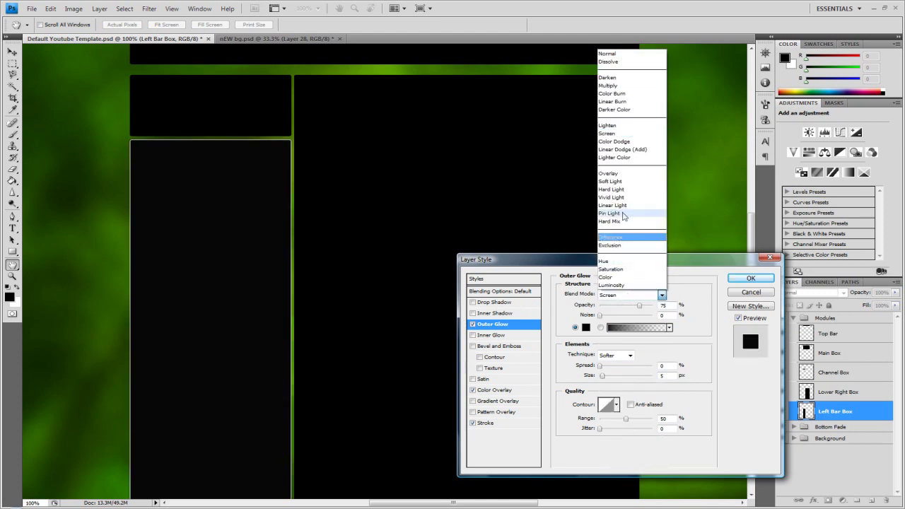
left_click(607, 54)
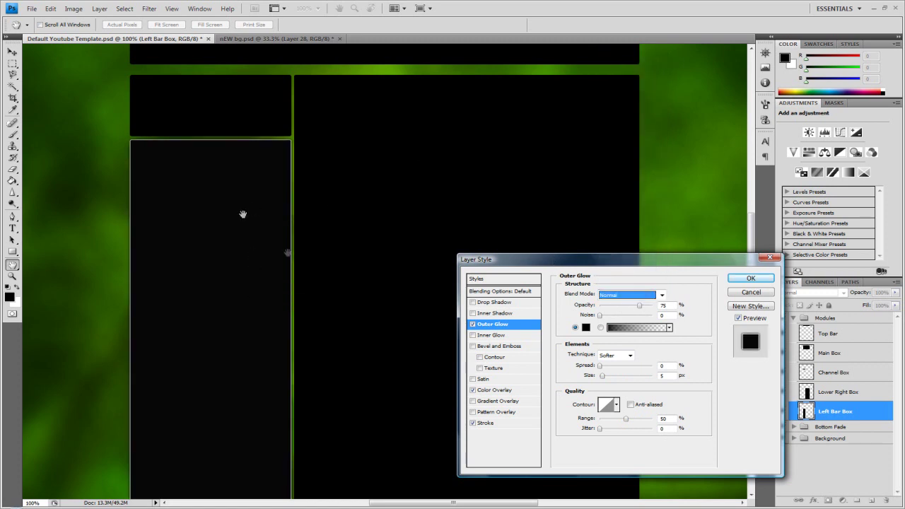
Change the Left Bar Box stroke's fill type to Gradient with the Shape Burst style
left_click(495, 424)
left_click(604, 345)
left_click(606, 362)
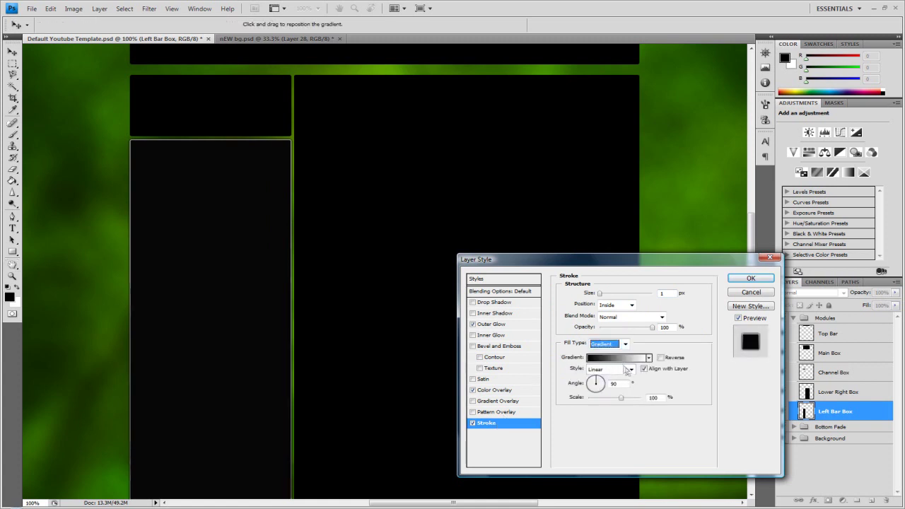
left_click(632, 370)
left_click(601, 422)
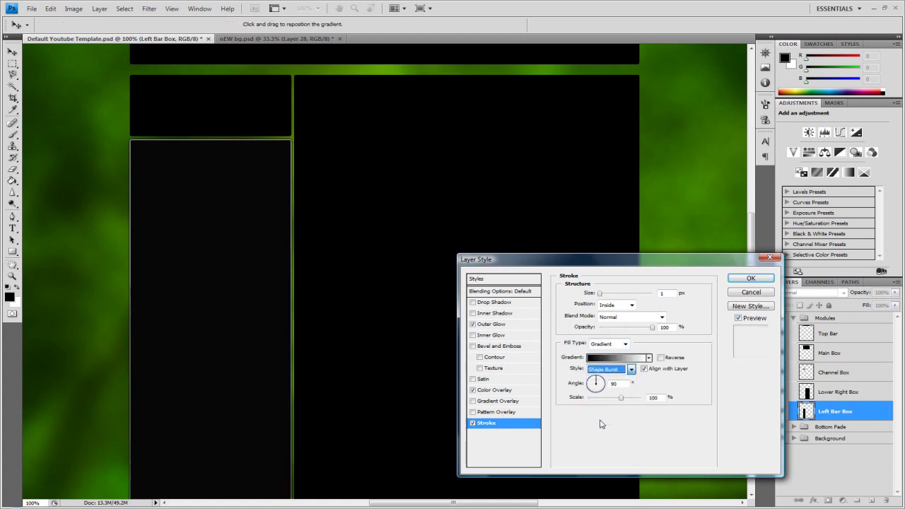
Set the starting colour stop of the stroke gradient to light green #afffad
left_click(612, 359)
double_click(616, 310)
left_click(692, 282)
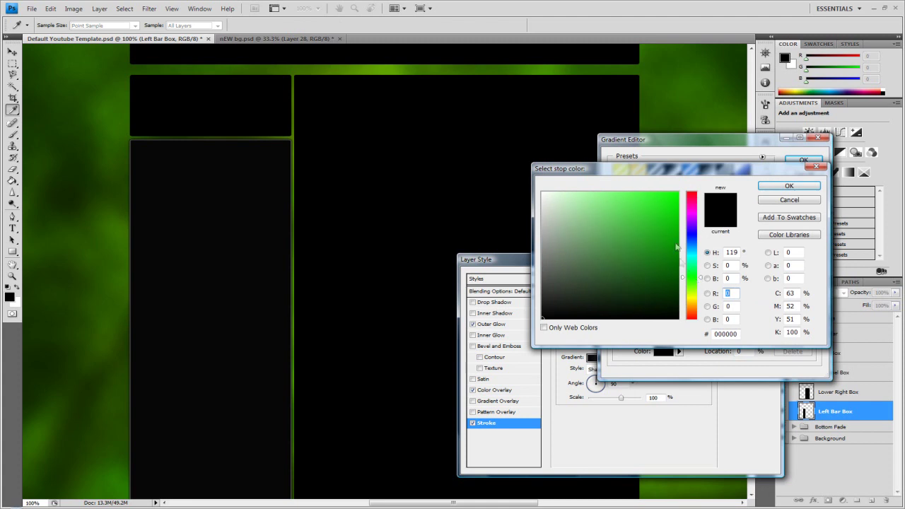
left_click(585, 192)
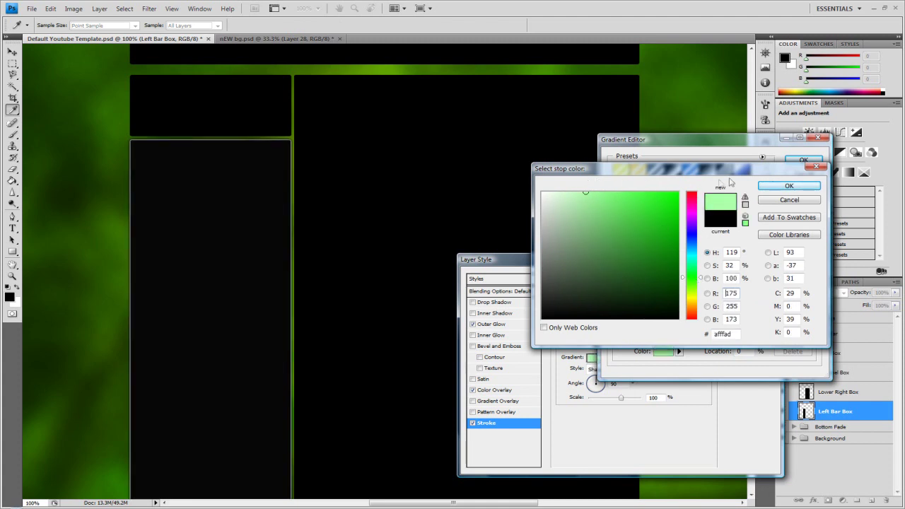
left_click(789, 185)
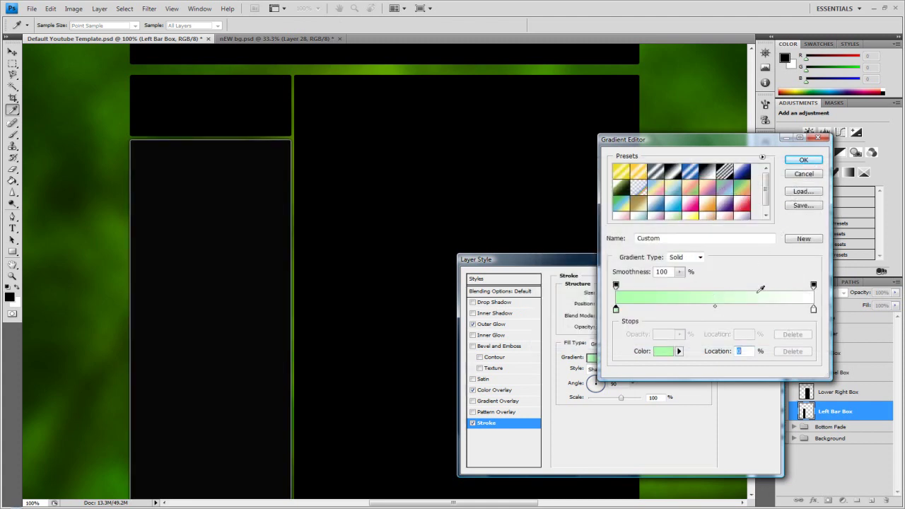
Set the gradient's end colour stop to green #75d07e and apply the gradient and the layer style
double_click(813, 311)
left_click(693, 280)
mouse_move(591, 218)
left_mouse_down()
mouse_move(581, 213)
mouse_move(601, 215)
left_mouse_up()
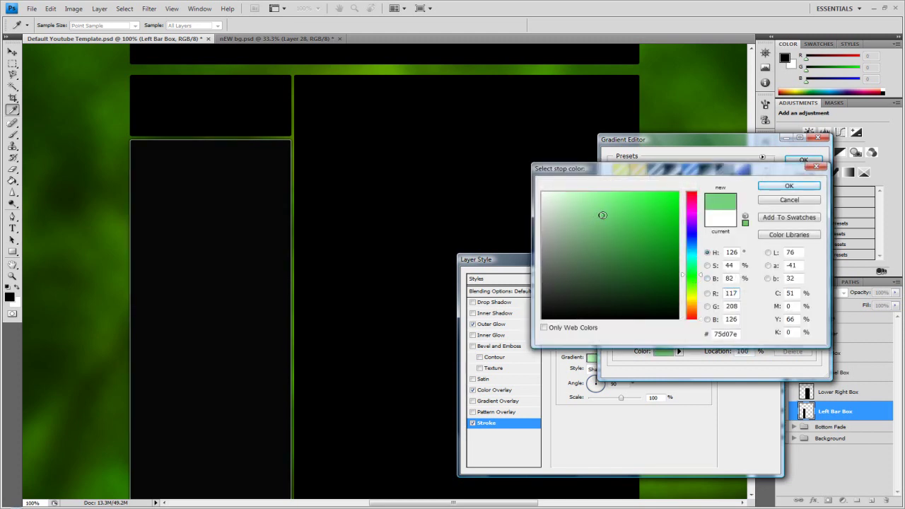
left_click(789, 185)
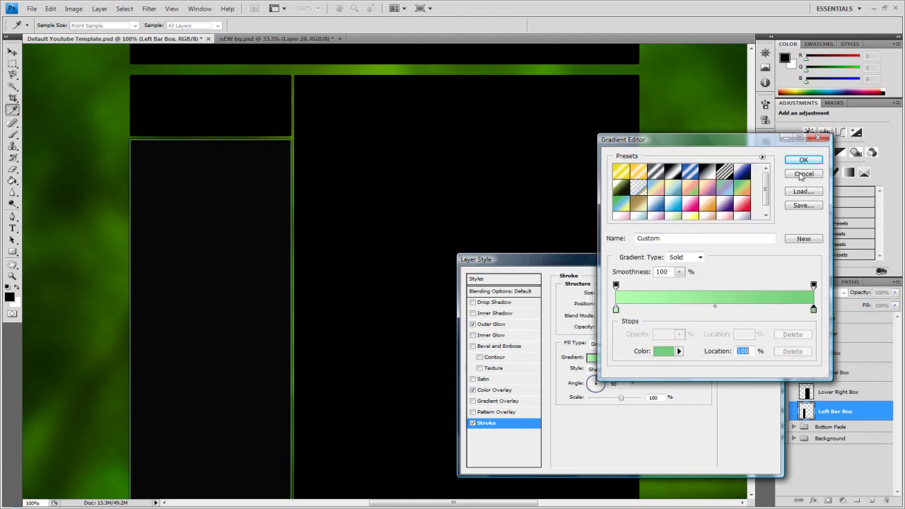
left_click(803, 159)
left_click(751, 280)
key("z")
scroll(207, 215, "up", 2)
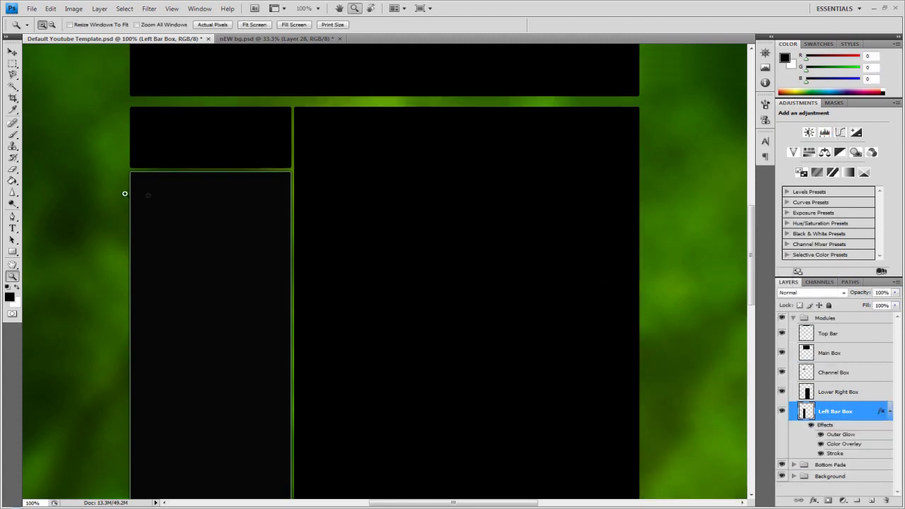
scroll(332, 298, "down", 3)
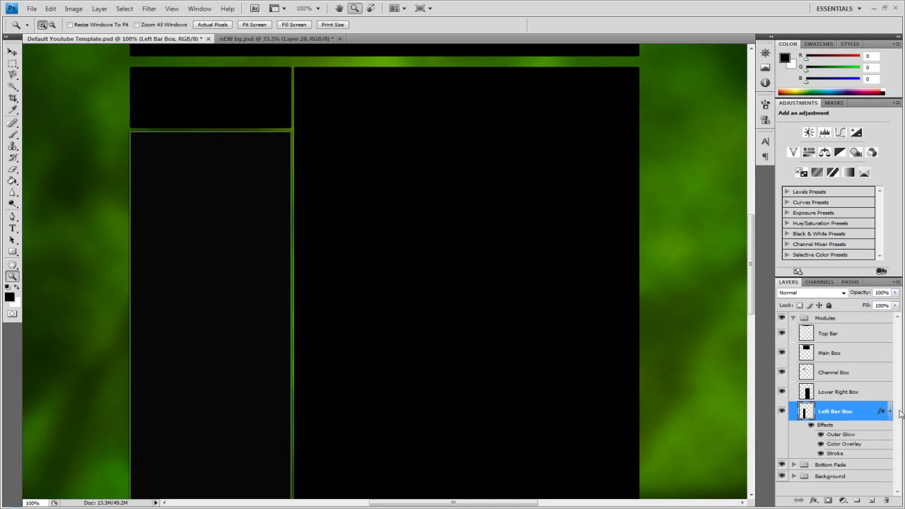
Collapse the Left Bar Box's effects list, copy its layer style and paste it onto the Lower Right Box layer
left_click(889, 411)
right_click(845, 410)
left_click(771, 341)
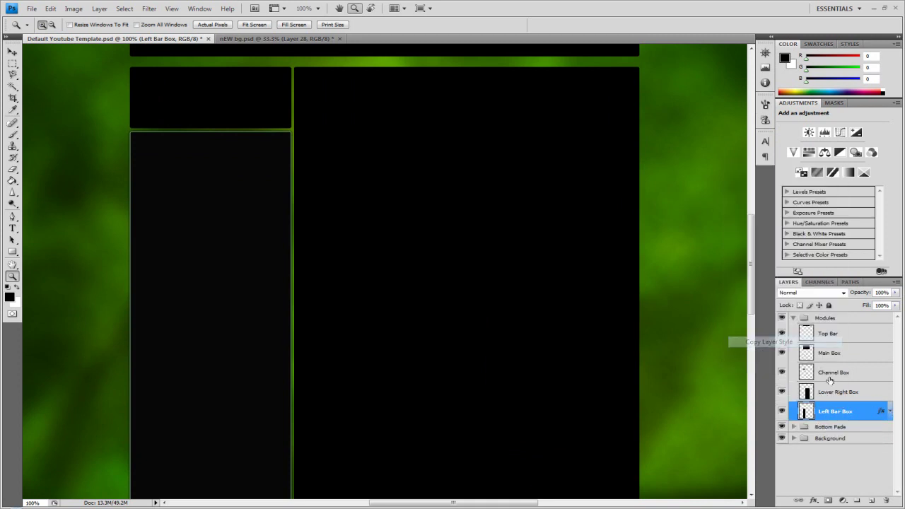
left_click(851, 391)
right_click(860, 391)
left_click(783, 336)
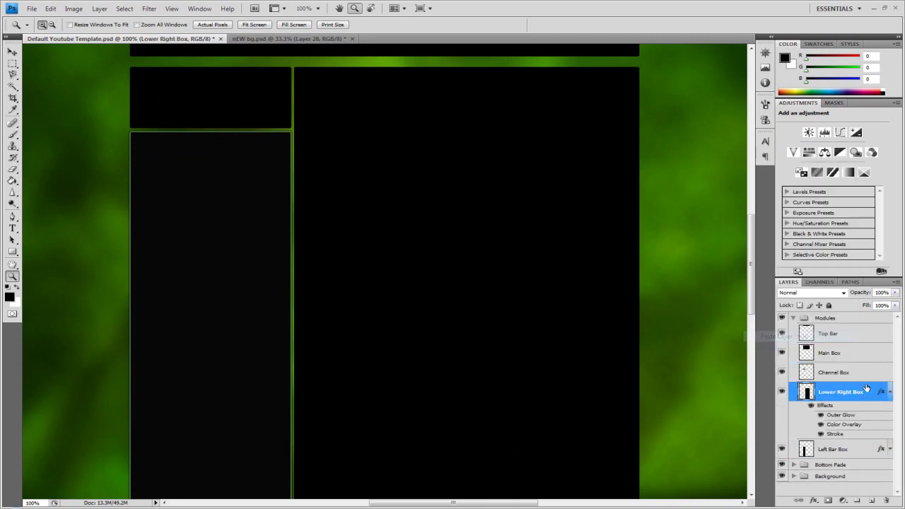
Paste the copied layer style onto the Channel Box, Main Box and Top Bar layers
left_click(848, 373)
right_click(864, 374)
left_click(790, 320)
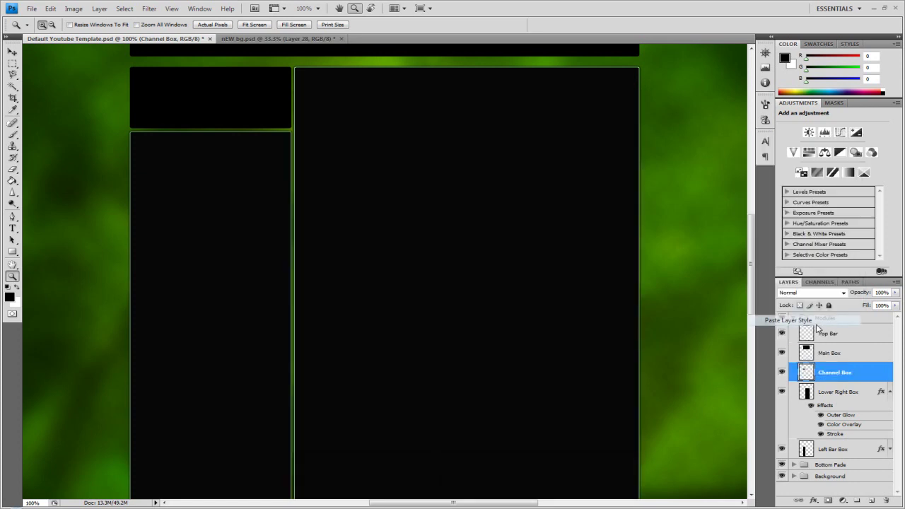
left_click(862, 354, "shift")
right_click(862, 355)
left_click(800, 302)
right_click(856, 338)
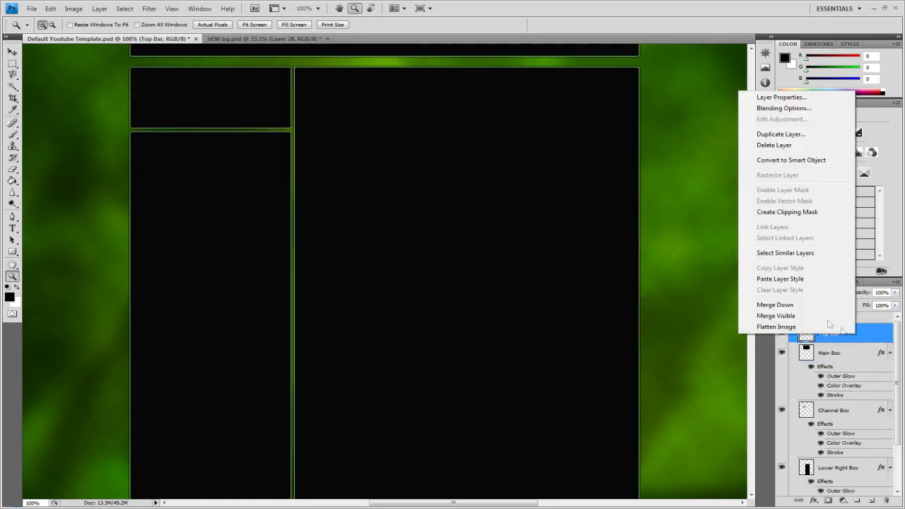
left_click(795, 286)
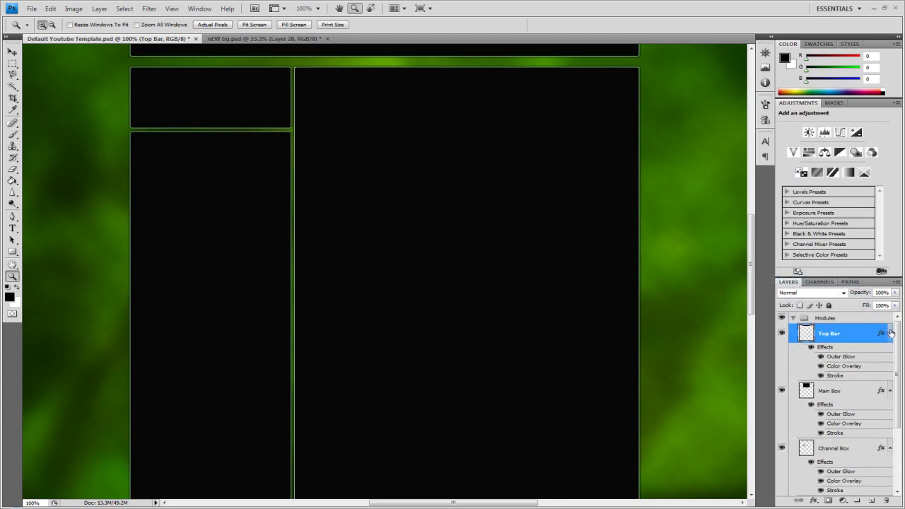
Collapse the effects lists of the Top Bar, Main Box, Channel Box and Lower Right Box layers, and view the whole artwork fitted to the screen
left_click(890, 333)
left_click(890, 352)
left_click(891, 373)
left_click(890, 392)
scroll(161, 426, "up", 3)
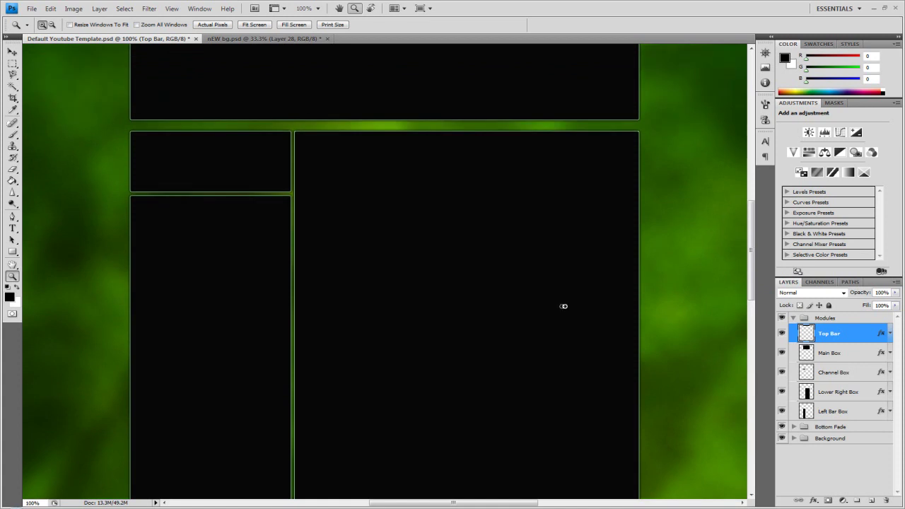
left_click_drag(753, 294, 752, 236)
right_click(272, 205)
left_click(283, 207)
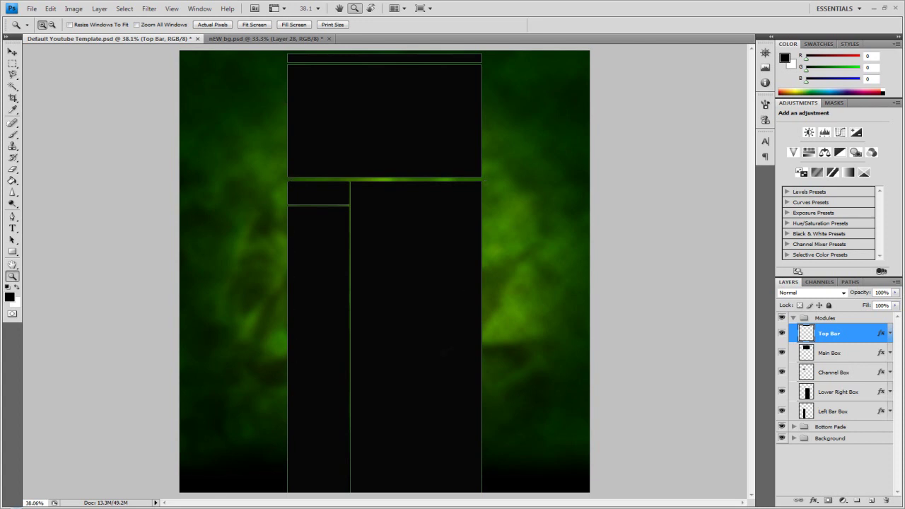
Switch to After Effects and open the Optical Flares options for the Black Solid 1 layer
left_click(306, 472)
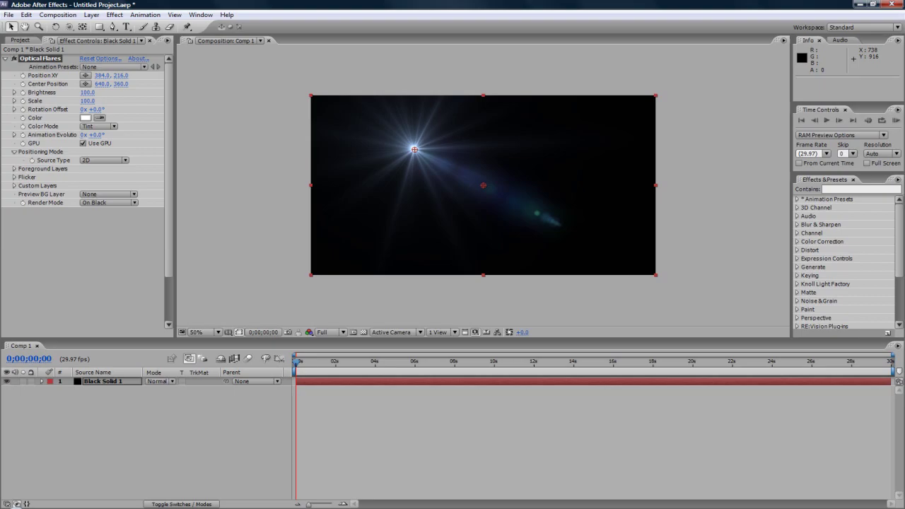
key("alt+Tab")
left_click(311, 471)
left_click(114, 15)
mouse_move(142, 318)
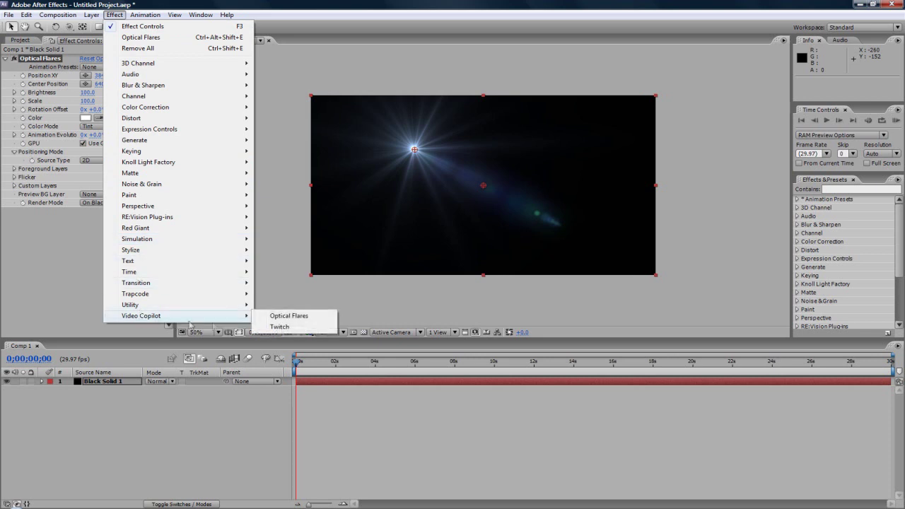
left_click(255, 426)
left_click(100, 382)
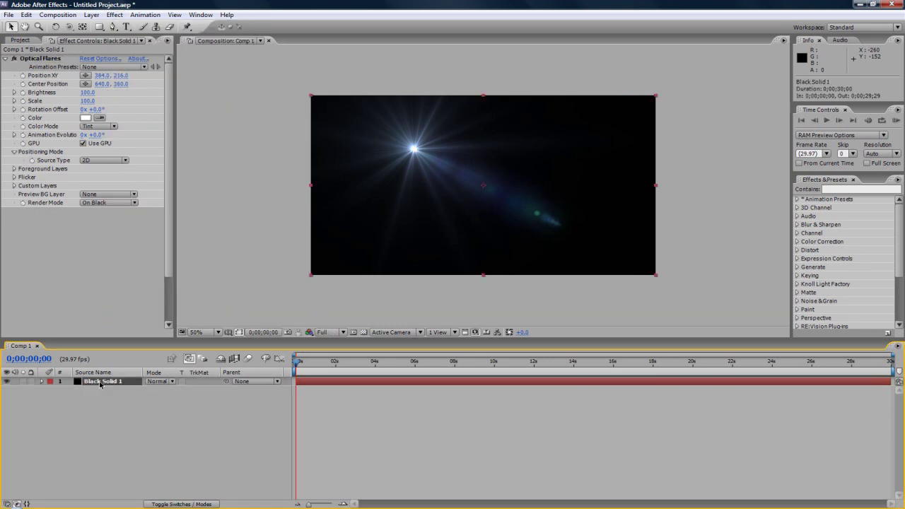
left_click(112, 59)
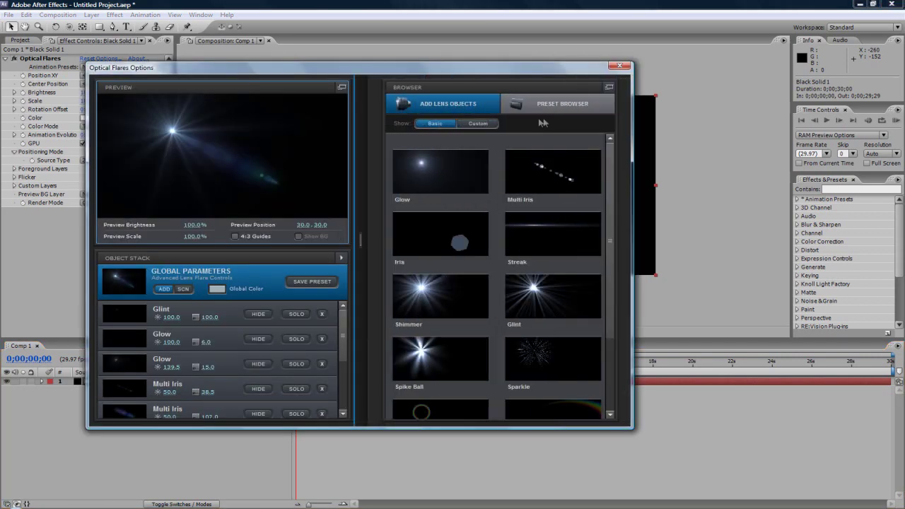
Apply the Dirty Anamorphic preset from the Motion Graphics lens flare presets to the Black Solid 1 layer
left_click(576, 111)
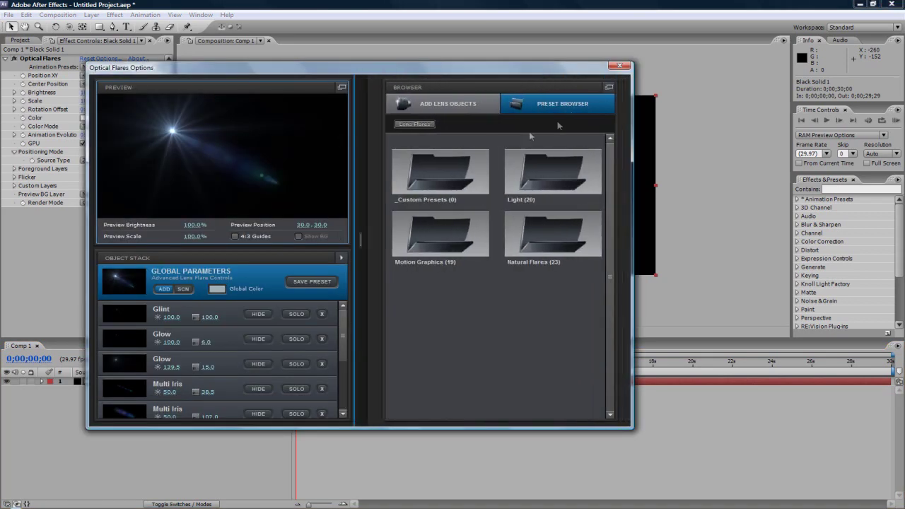
left_click(444, 243)
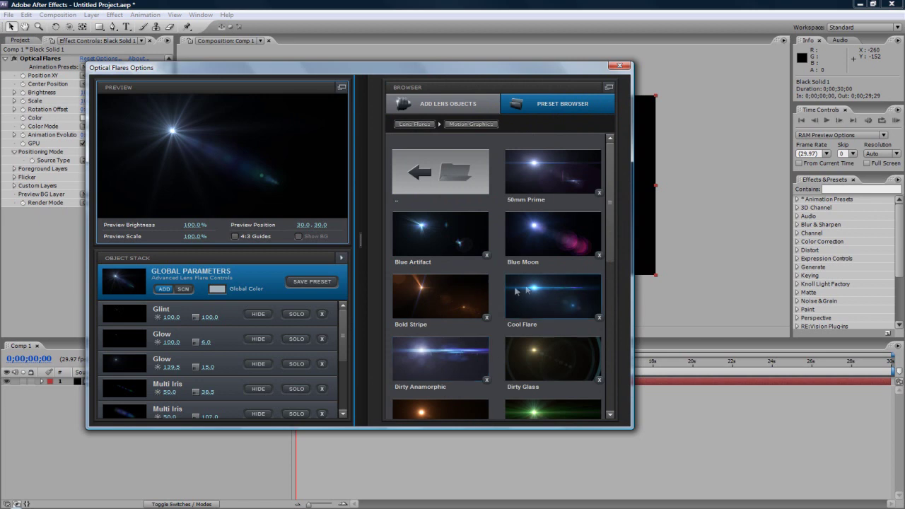
left_click(434, 358)
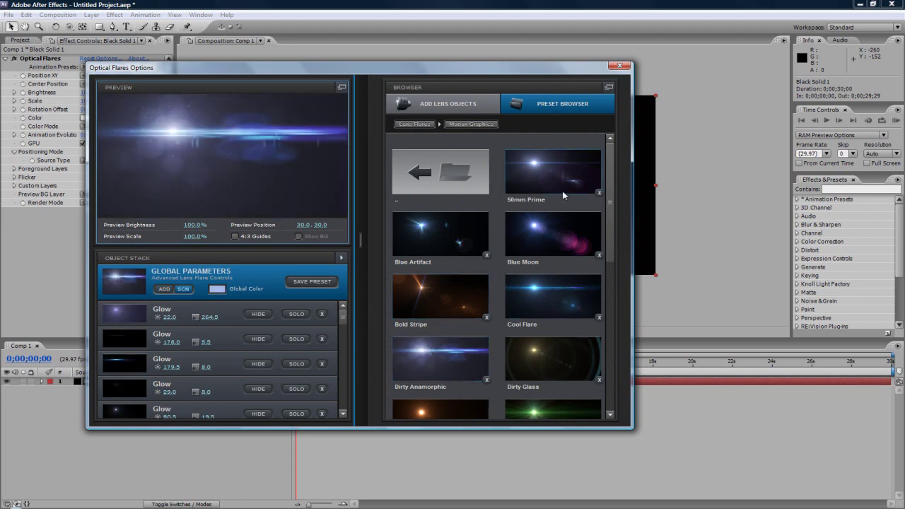
left_click(373, 192)
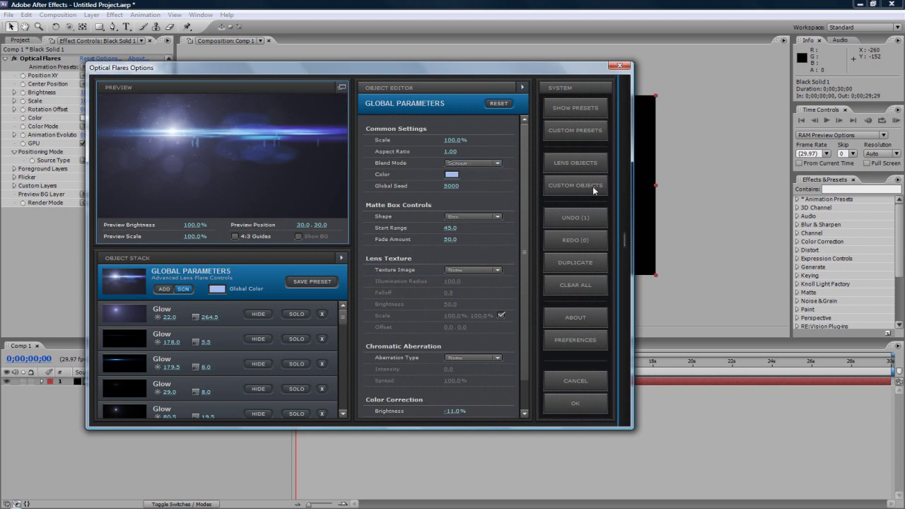
left_click(575, 403)
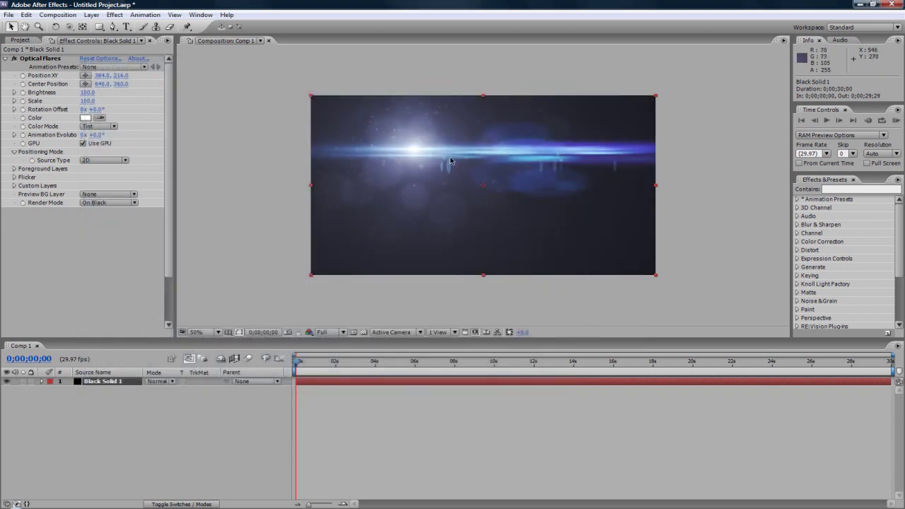
Switch to Photoshop and open the optical flare PNG image from the Desktop
left_click(311, 255)
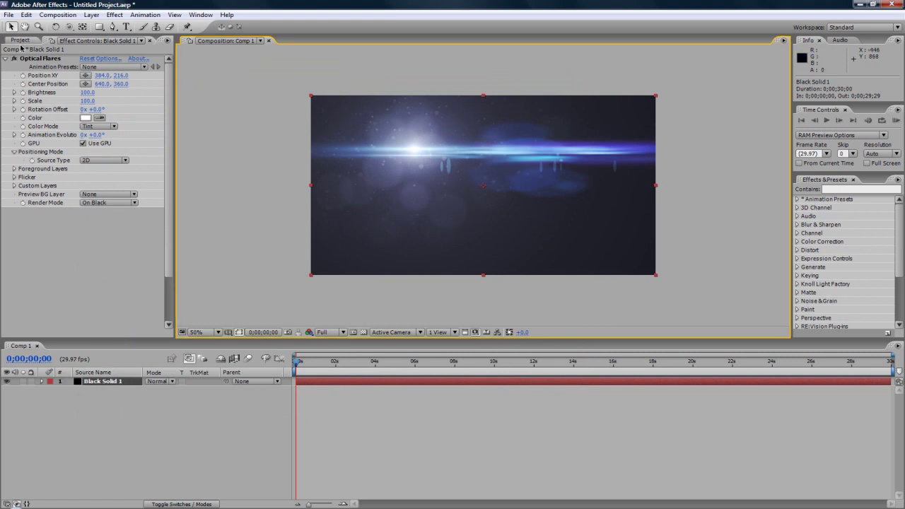
left_click(30, 59)
left_click_drag(417, 151, 436, 149)
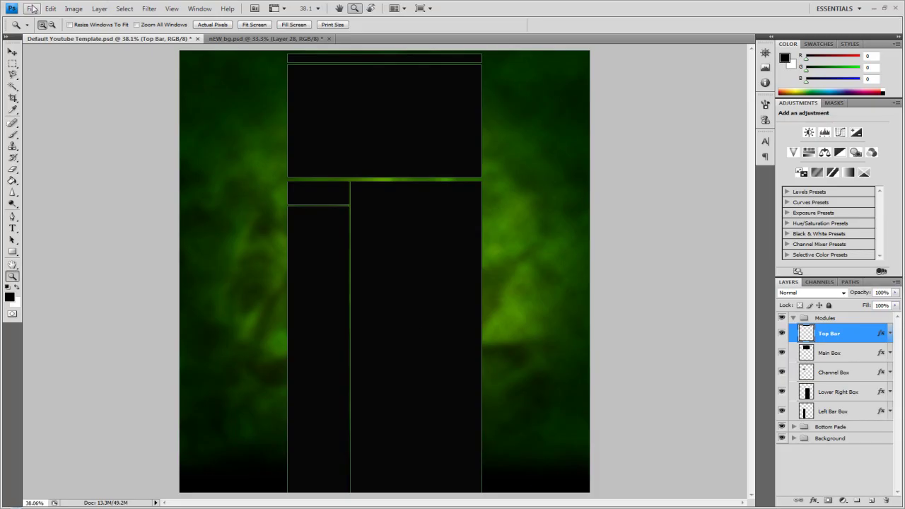
left_click(32, 9)
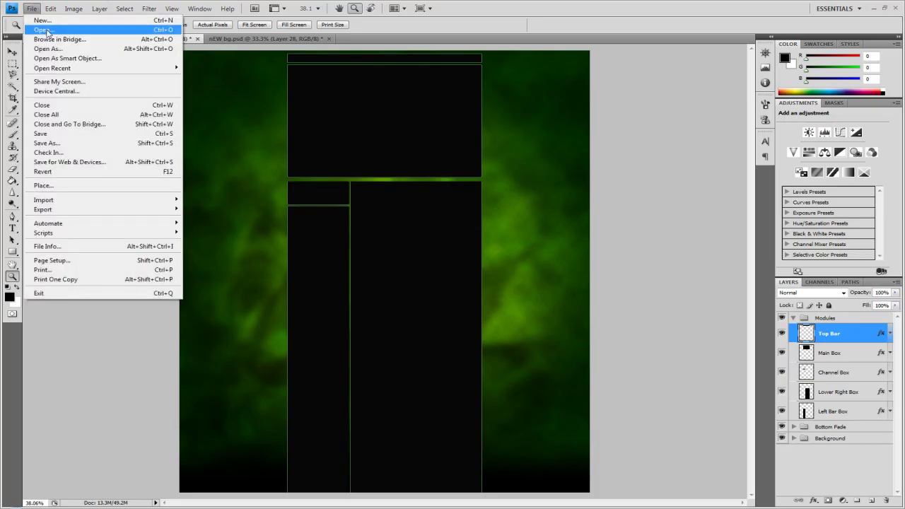
left_click(47, 33)
left_click(372, 262)
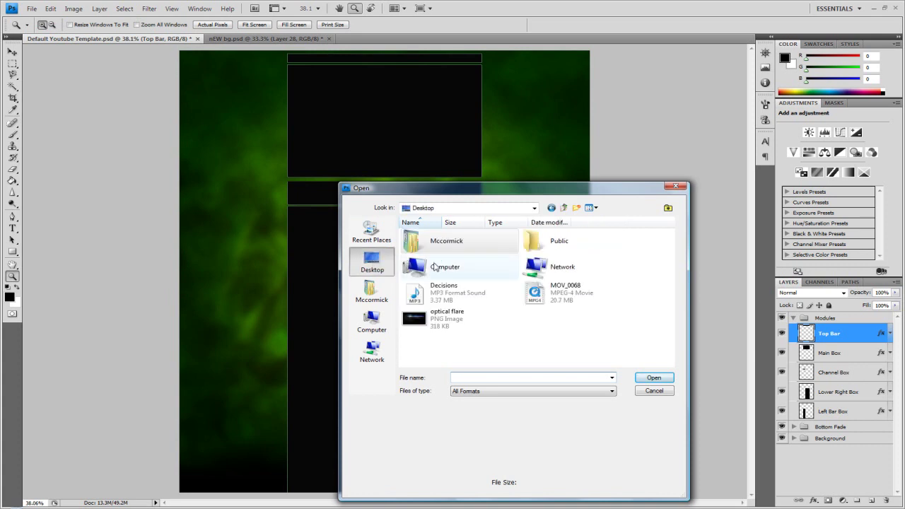
double_click(438, 318)
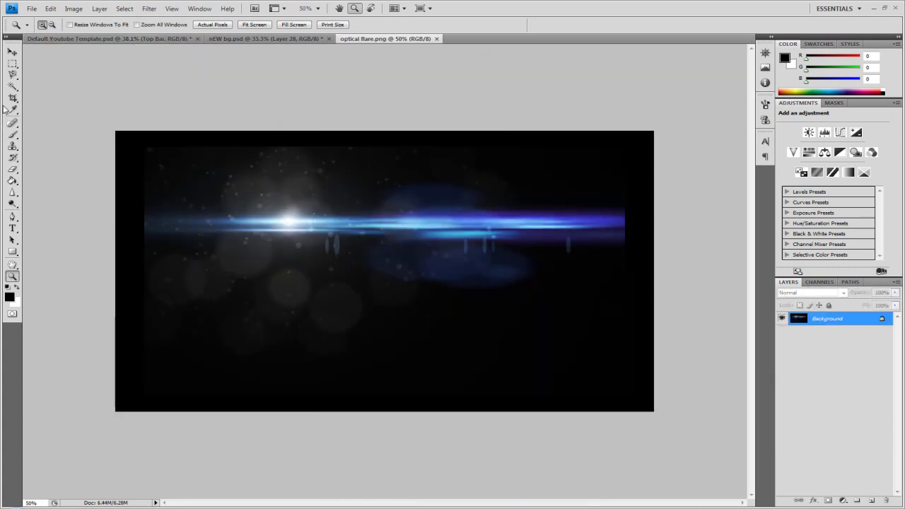
Select the whole optical flare image with the Rectangular Marquee and copy it
left_click(12, 63)
left_click_drag(156, 131, 657, 413)
left_click(50, 7)
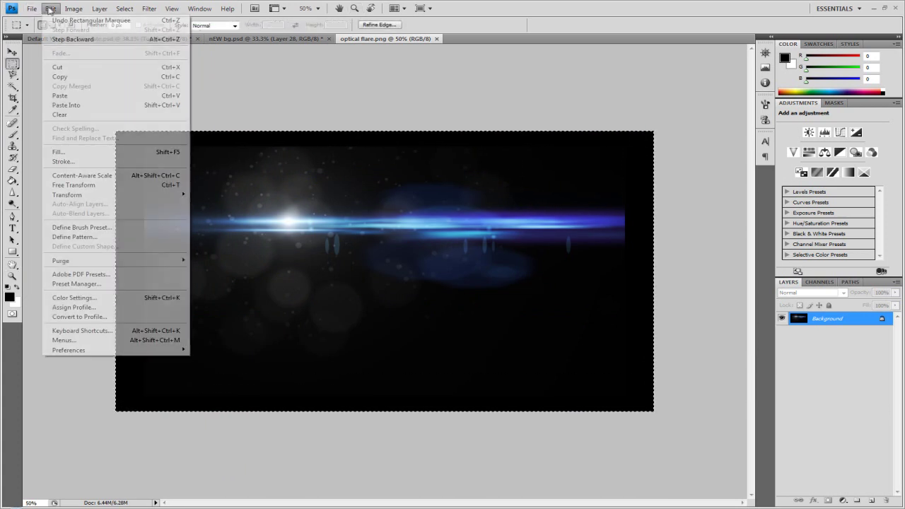
left_click(64, 77)
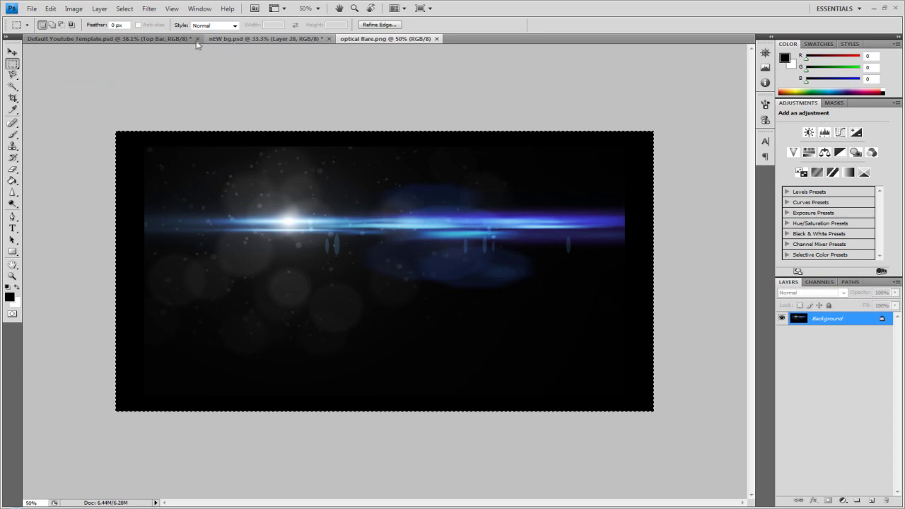
In the Default Youtube Template document, collapse the Modules group and paste the flare into a new layer above it
left_click(150, 39)
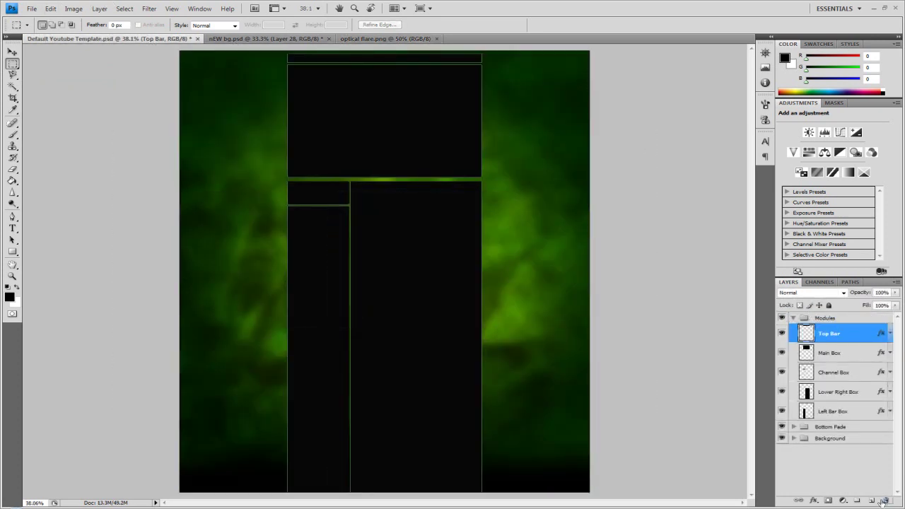
left_click(797, 319)
left_click(837, 319)
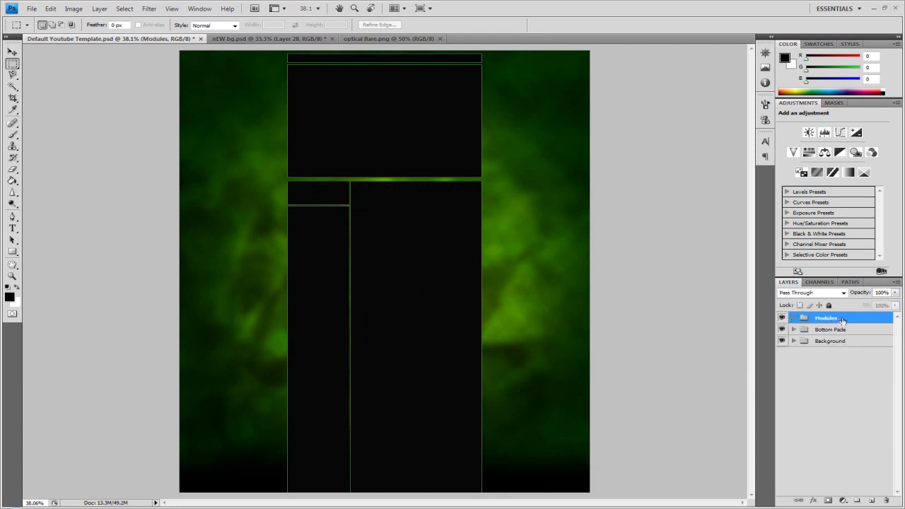
left_click(872, 499)
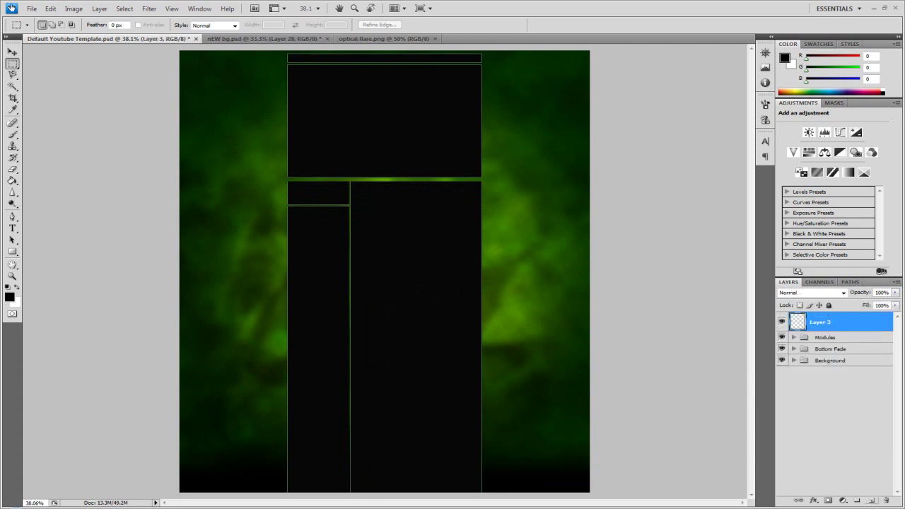
left_click(49, 8)
left_click(92, 94)
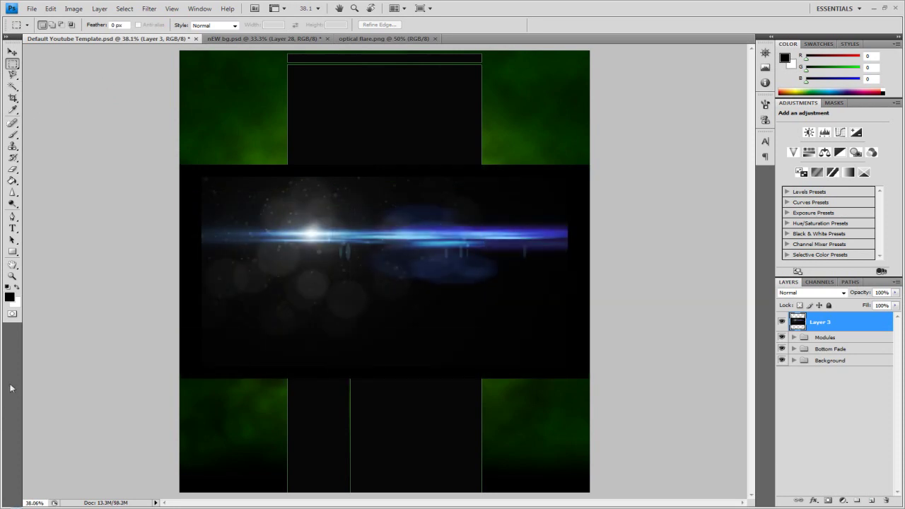
Set the flare layer's blend mode to Screen and erase its outer edges with the soft 764 px Eraser at 0% hardness
left_click(13, 168)
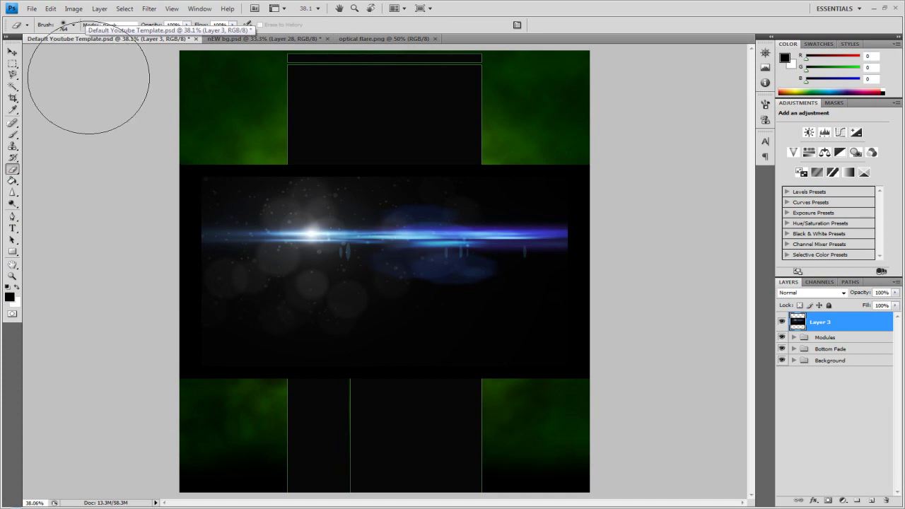
left_click(73, 26)
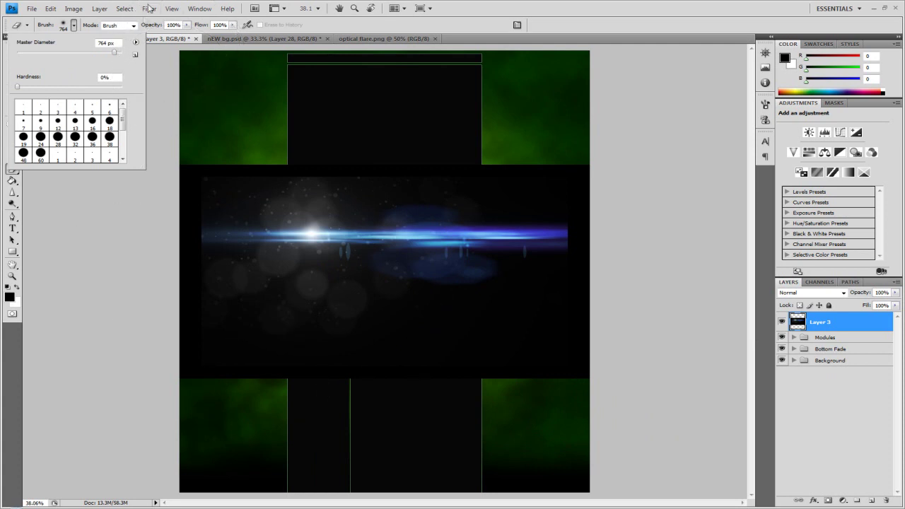
left_click(831, 296)
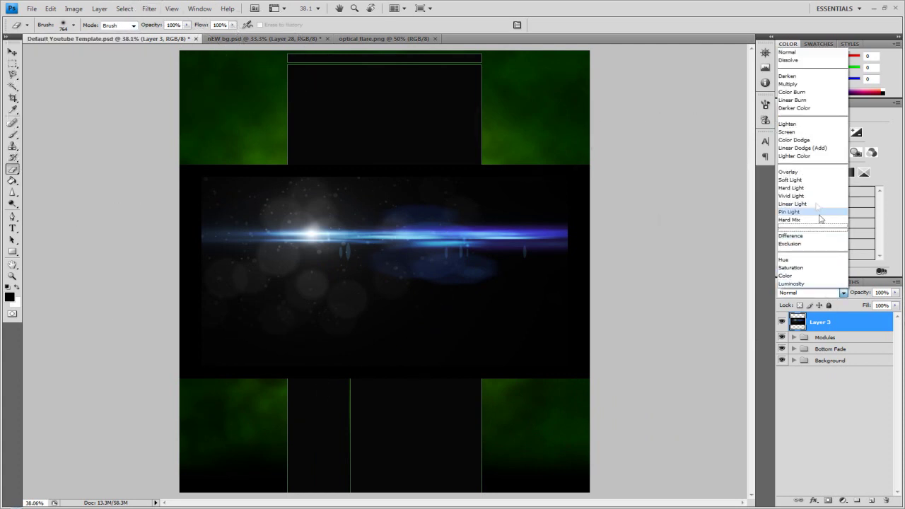
left_click(798, 133)
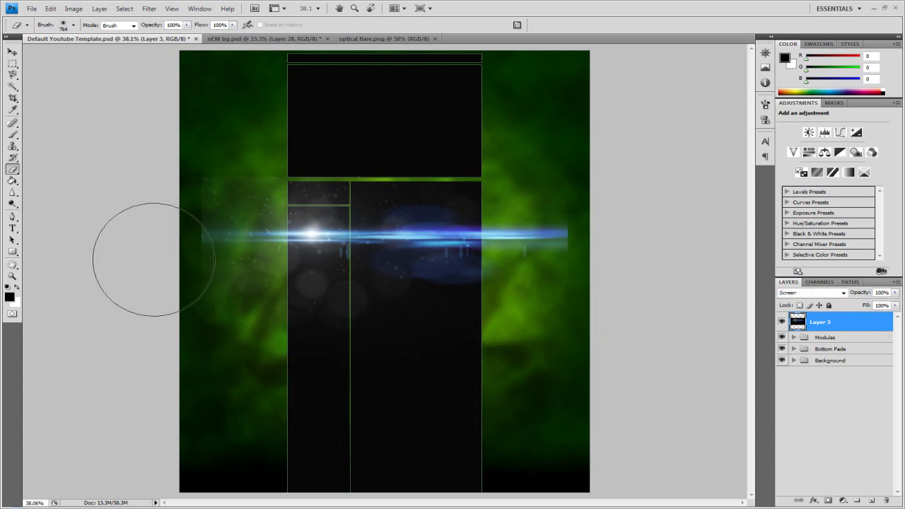
mouse_move(151, 238)
left_mouse_down()
mouse_move(187, 209)
mouse_move(264, 174)
mouse_move(406, 148)
mouse_move(598, 173)
mouse_move(610, 193)
mouse_move(607, 279)
mouse_move(629, 234)
mouse_move(628, 201)
mouse_move(618, 253)
mouse_move(626, 229)
mouse_move(617, 216)
left_mouse_up()
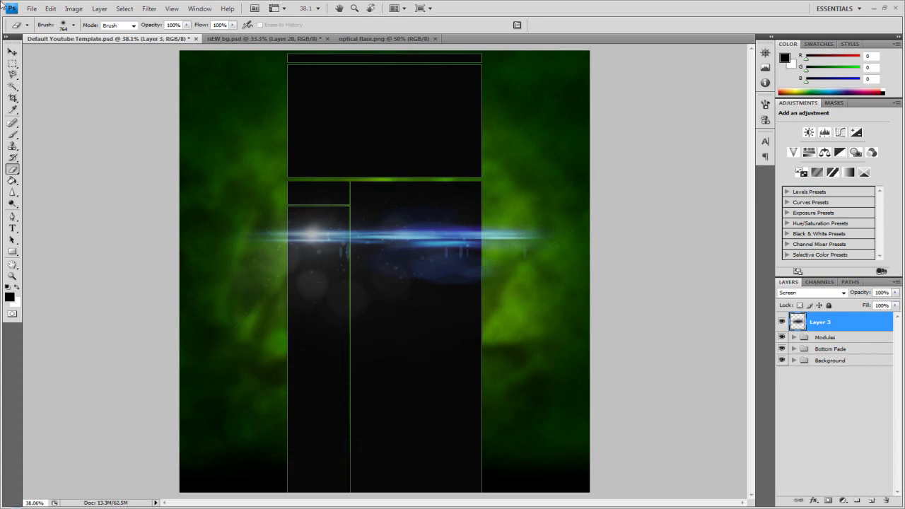
Transform the flare to a 90° rotation, 113.1% width and -76.6% height, placed along the left edge of the module boxes
left_click(51, 9)
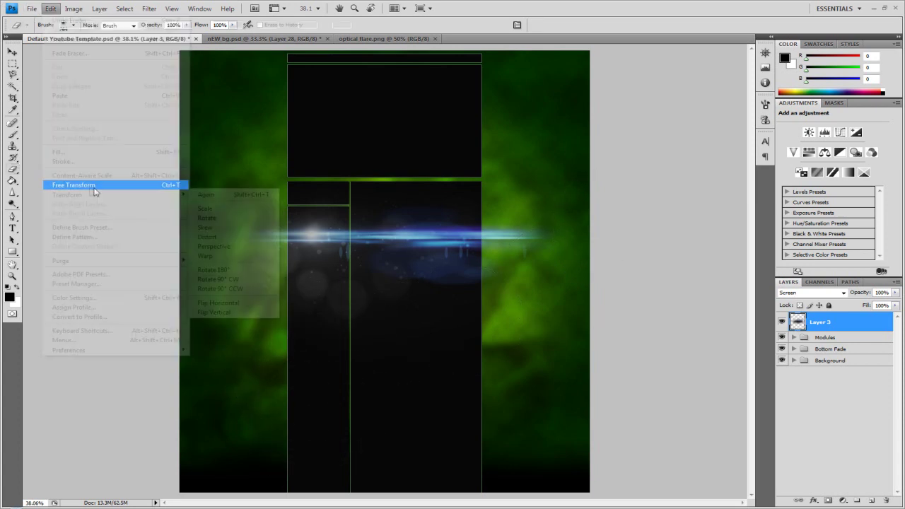
left_click(208, 209)
left_click_drag(175, 159, 295, 427)
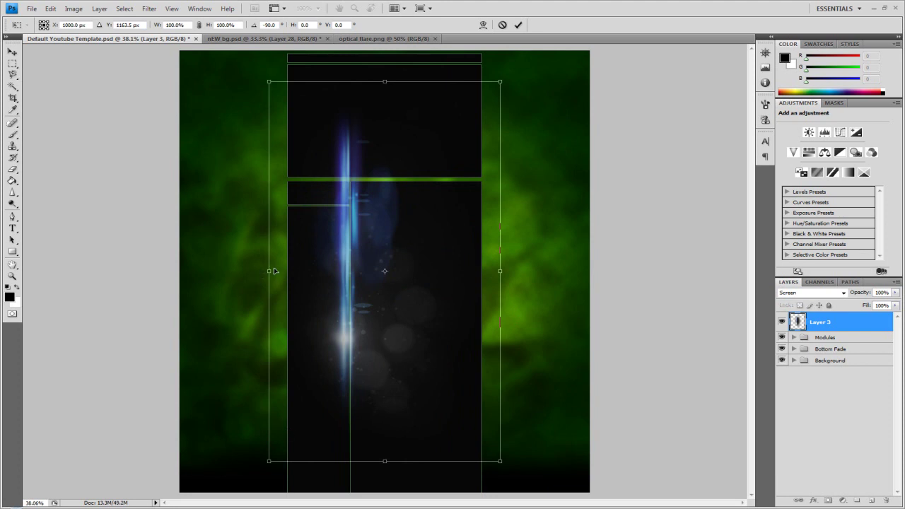
left_click_drag(272, 270, 354, 274)
left_click_drag(452, 296, 268, 266)
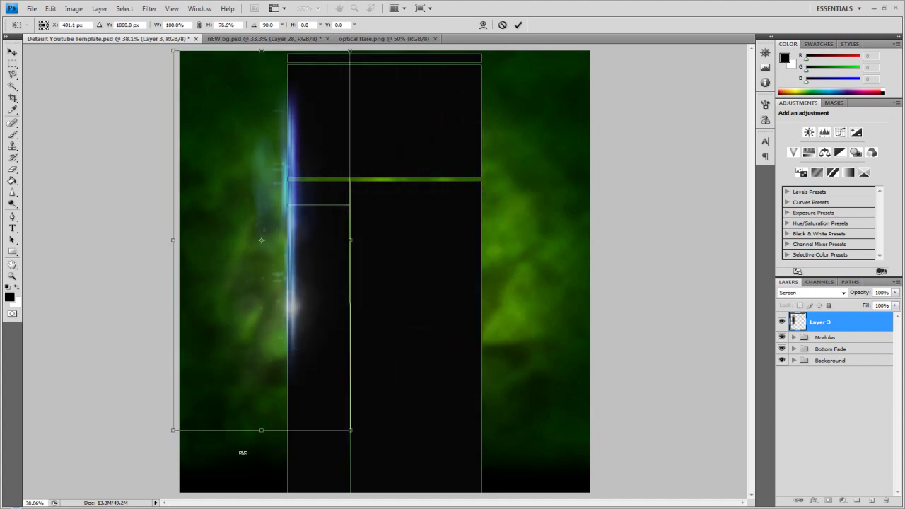
left_click_drag(258, 430, 251, 481)
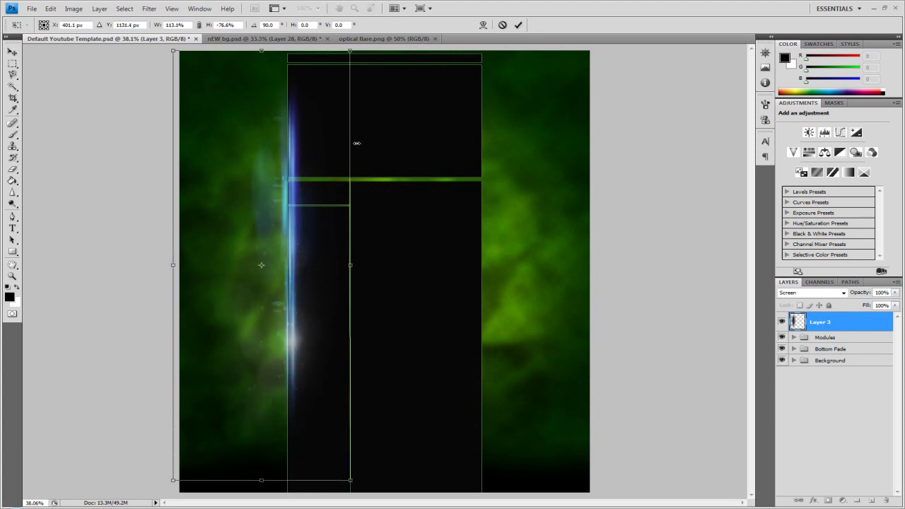
left_click(518, 25)
Move the flare layer beneath Left Bar Box in the Modules group and shift the flare slightly left and up on the canvas
key("e")
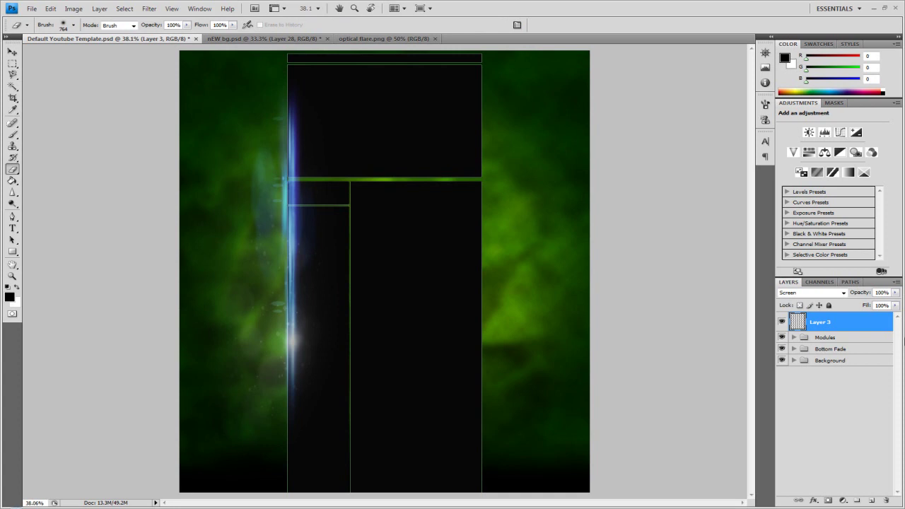
left_click_drag(837, 317, 831, 340)
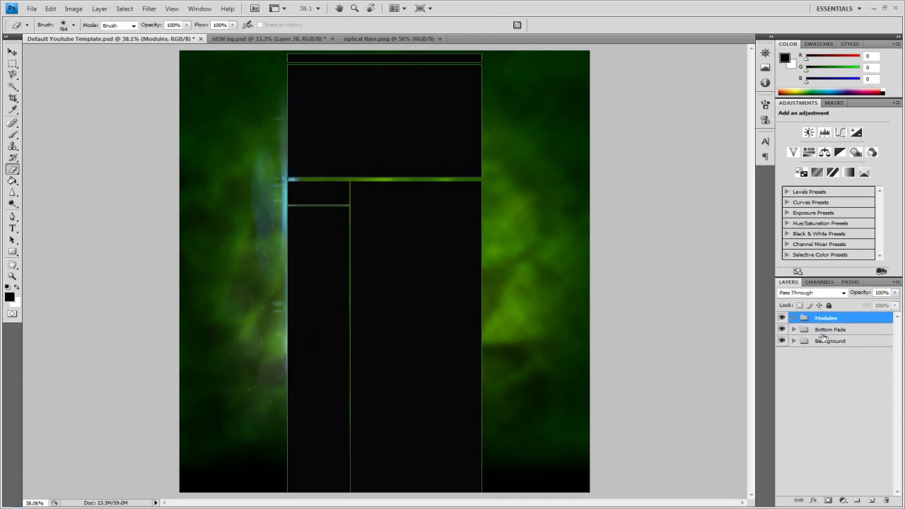
left_click(793, 319)
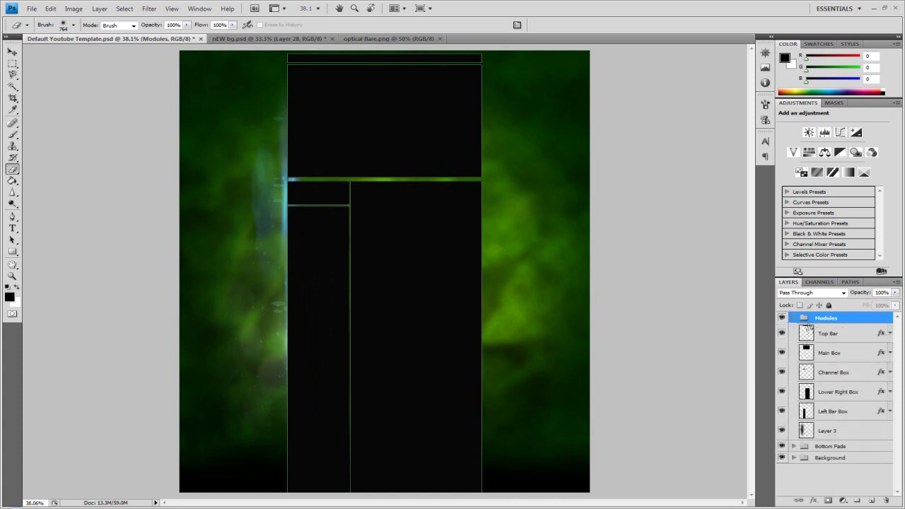
left_click(837, 430)
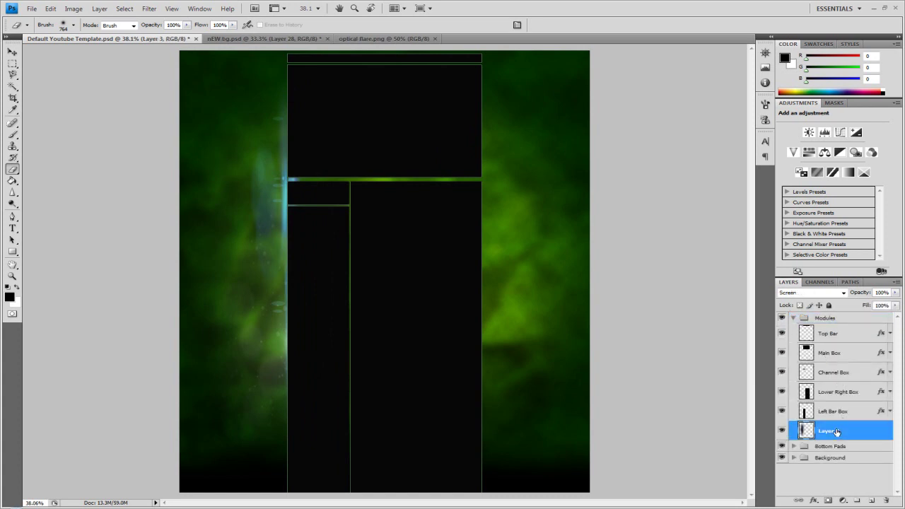
left_click(12, 51)
left_click_drag(269, 258, 258, 235)
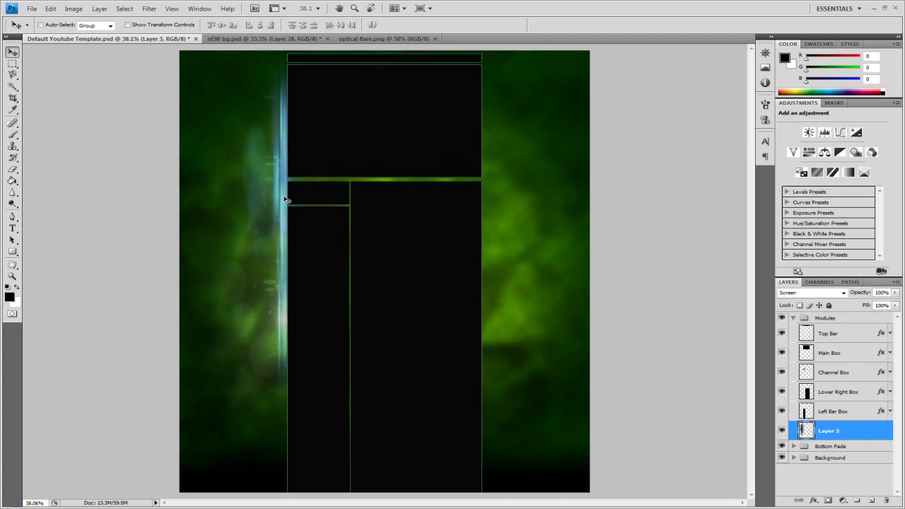
Create an empty layer above the flare layer, add a Hue/Saturation adjustment clipped to it, and select the empty layer
left_click(871, 500)
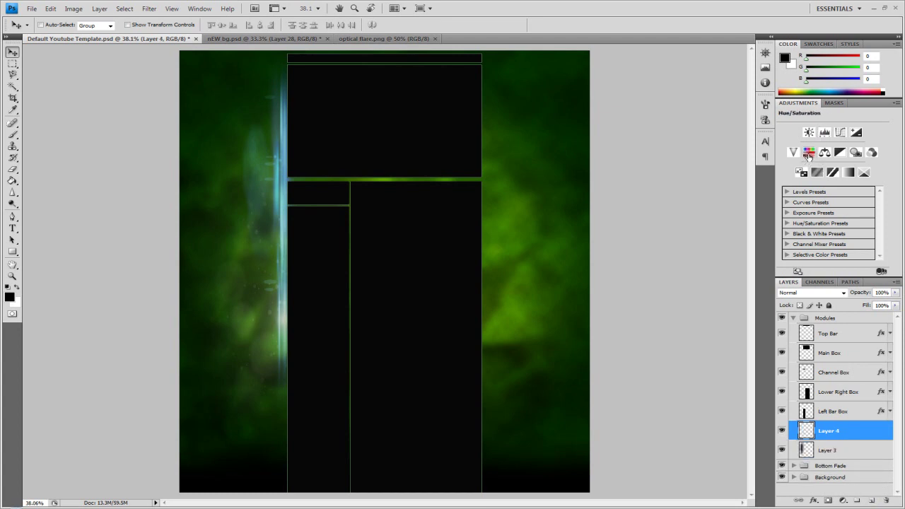
left_click(808, 154)
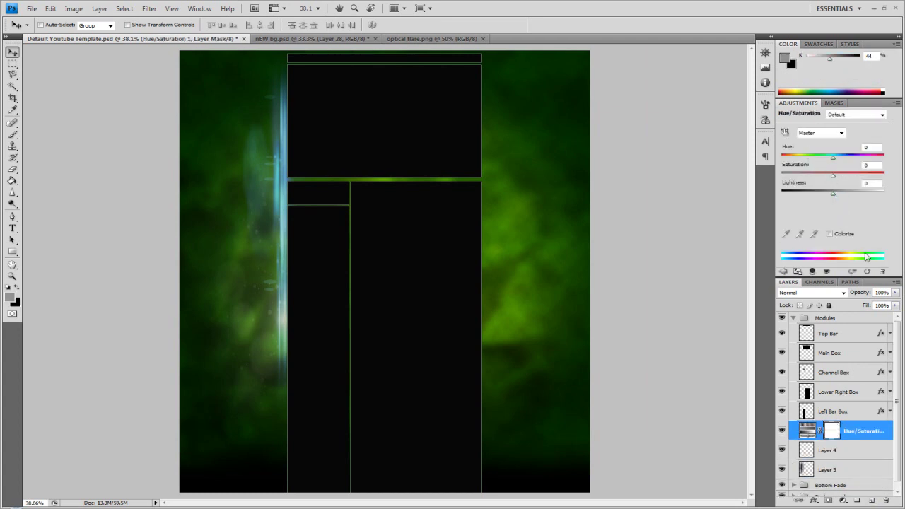
right_click(871, 431)
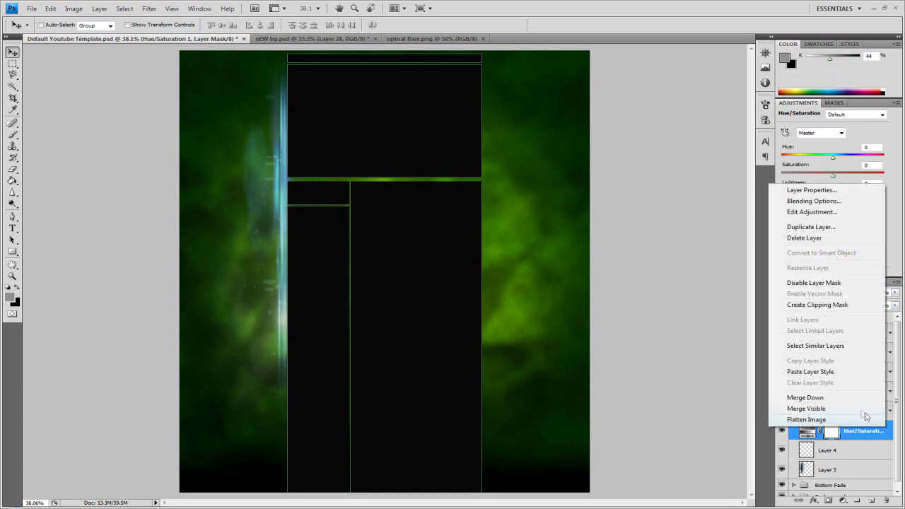
left_click(816, 304)
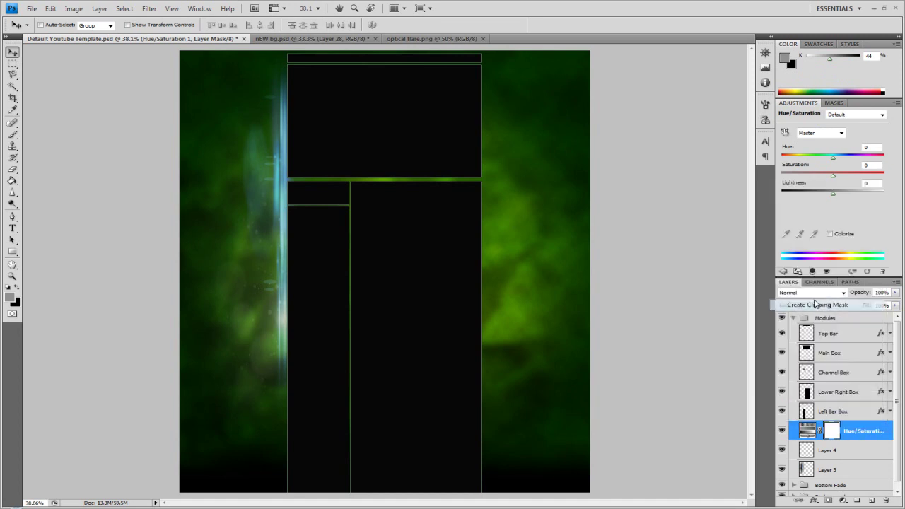
left_click(835, 458)
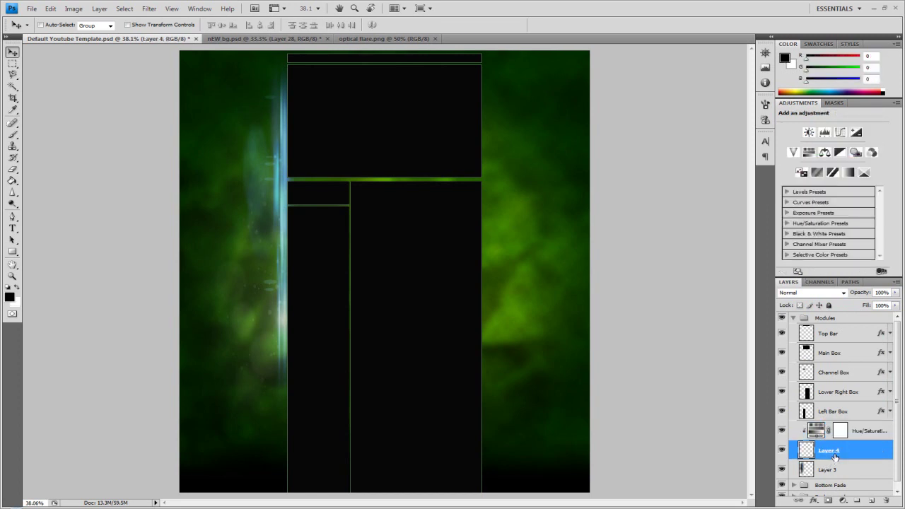
Delete the empty layer above the flare and clip the Hue/Saturation adjustment to the flare layer
left_click(782, 451)
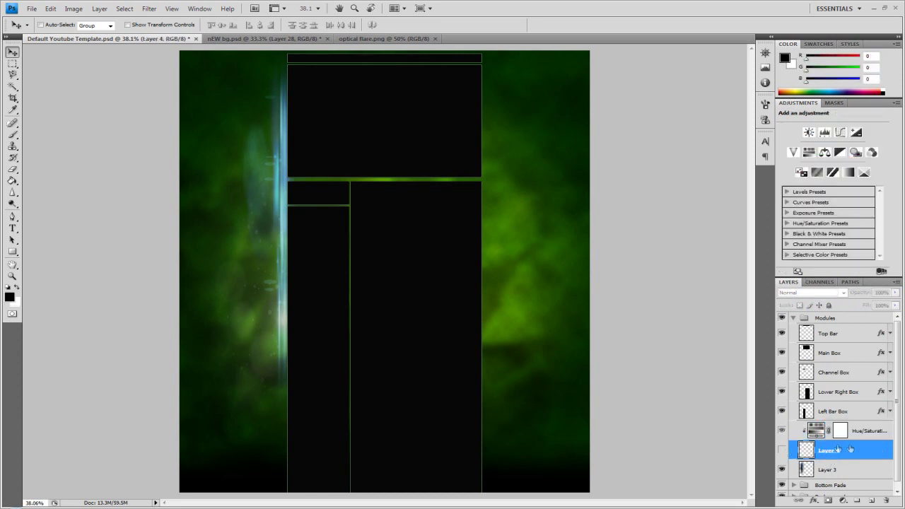
key("Delete")
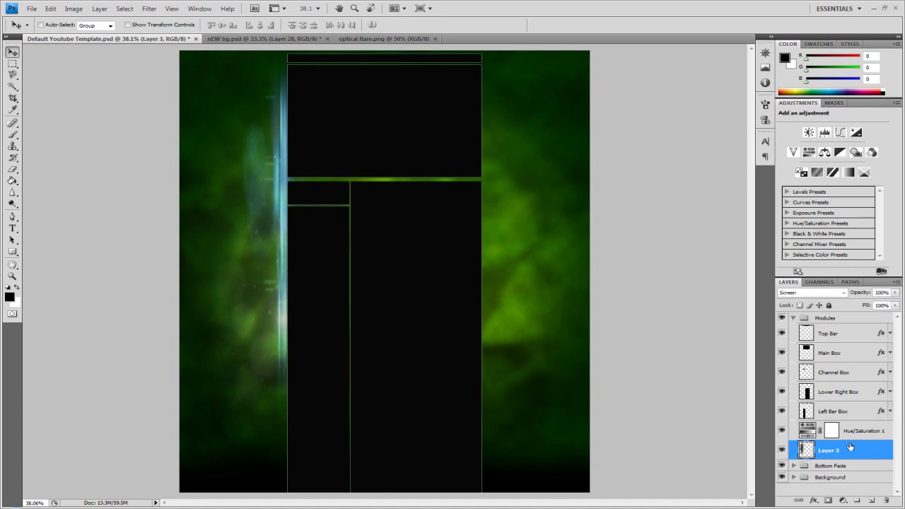
right_click(864, 433)
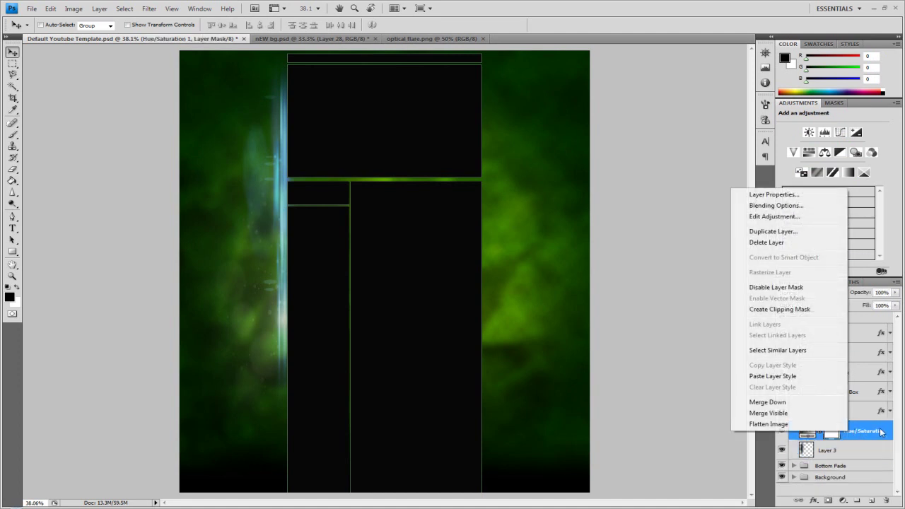
left_click(779, 309)
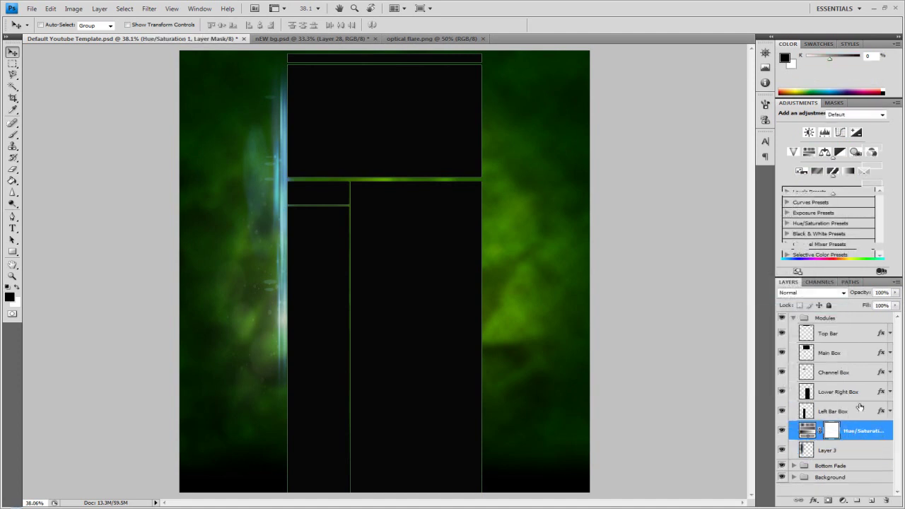
Set the flare's Hue/Saturation hue to -121 and nudge the flare layer slightly right toward the module boxes
left_click_drag(832, 159, 795, 168)
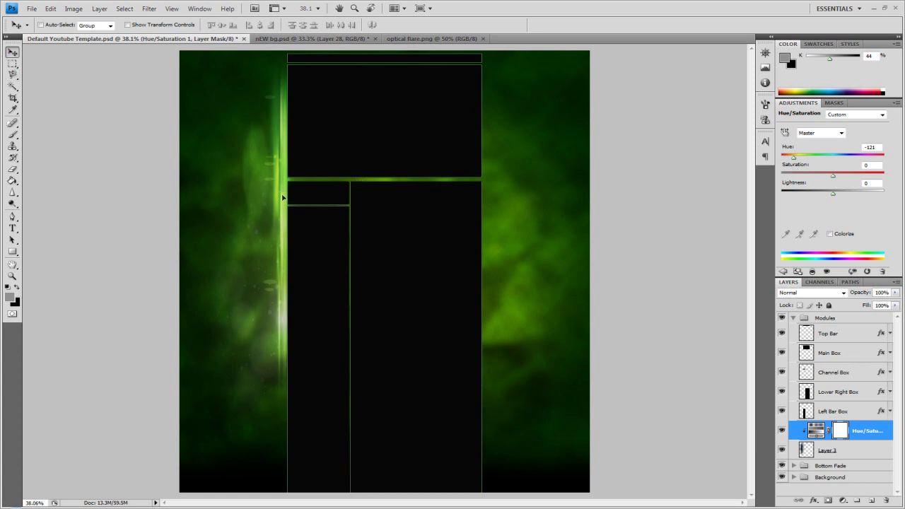
left_click(853, 454)
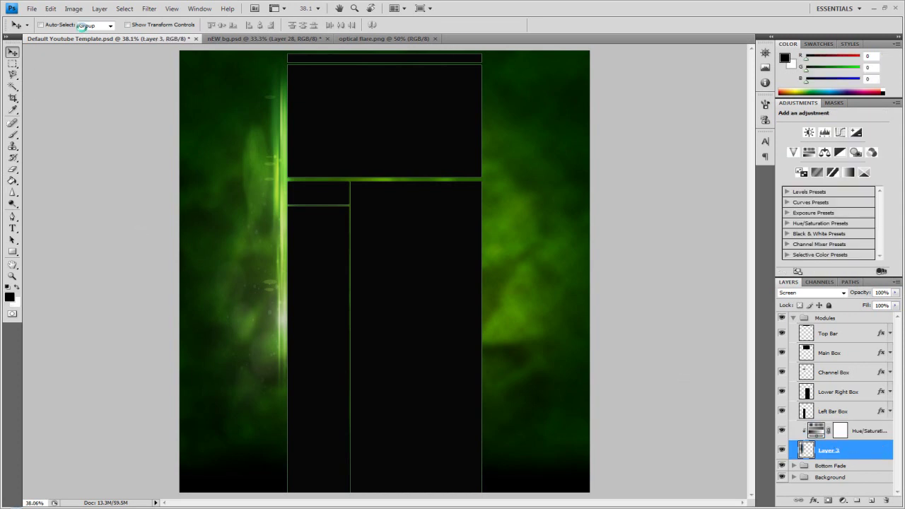
key("shift+Right")
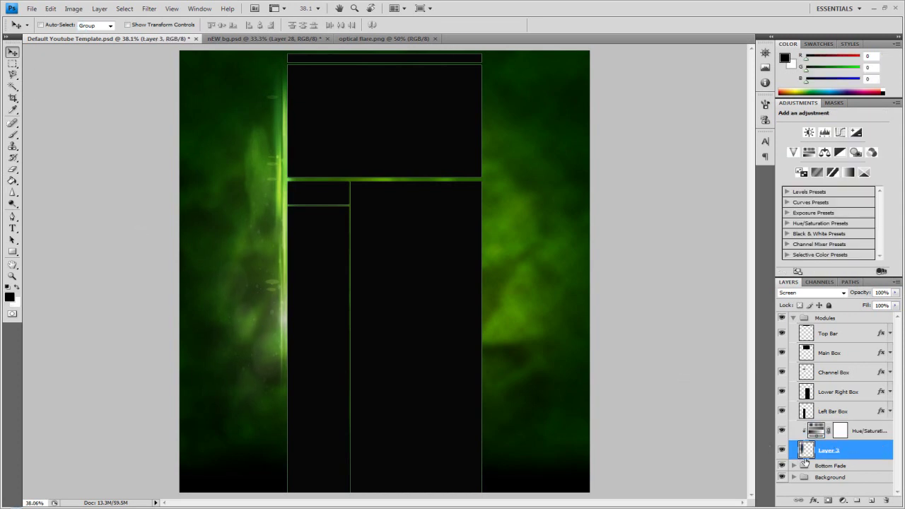
Try to merge the flare layer with its Hue/Saturation adjustment, and undo the merge
left_click(865, 431, "shift")
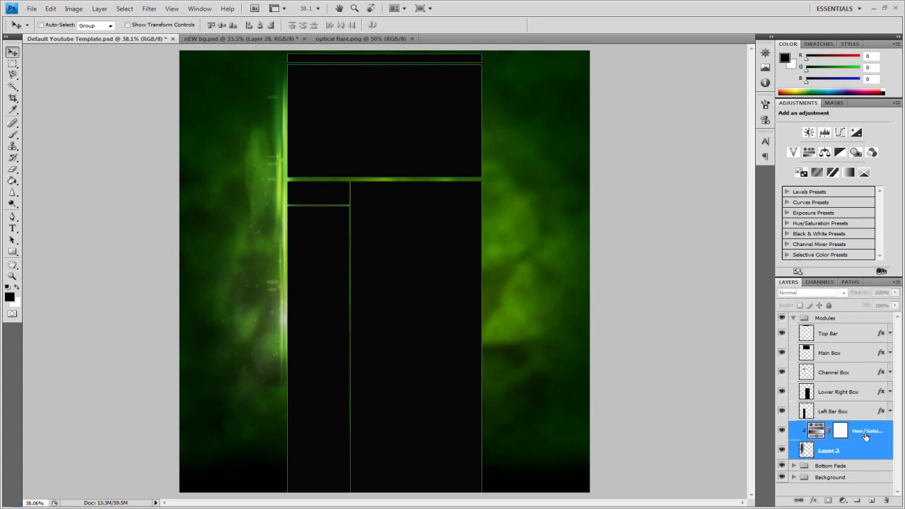
right_click(862, 436)
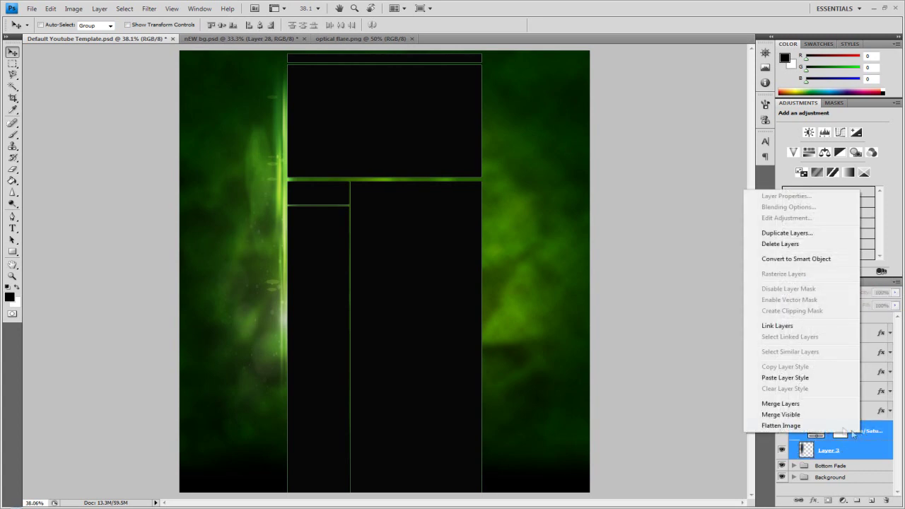
left_click(814, 406)
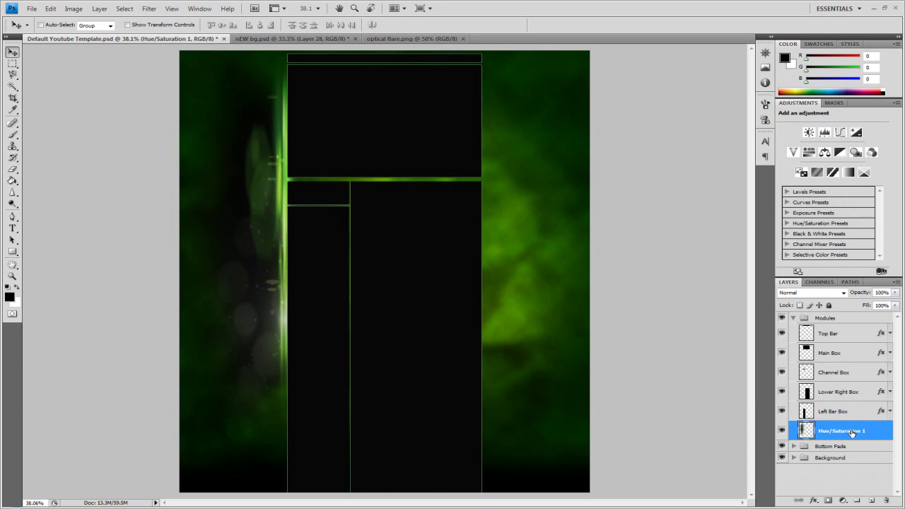
key("ctrl+z")
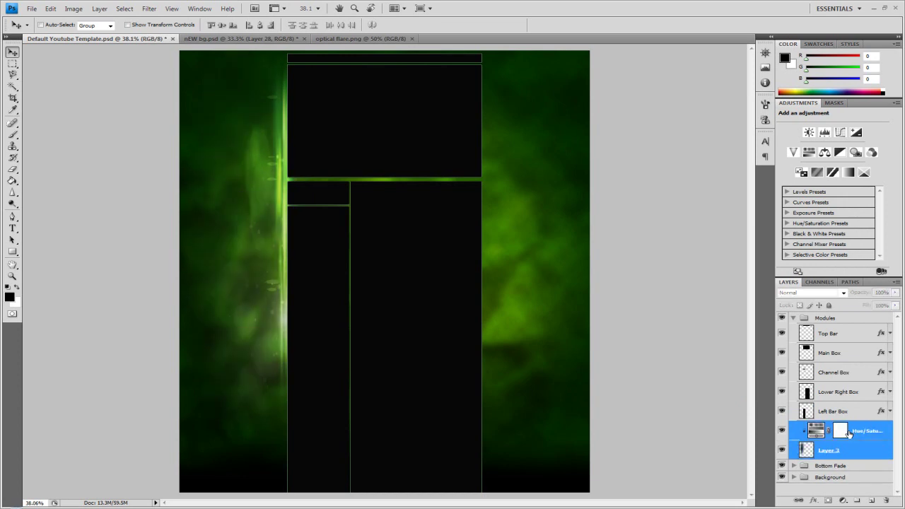
Duplicate the flare layer and move the original Layer 3 flare to the right edge of the module boxes
left_click(849, 451)
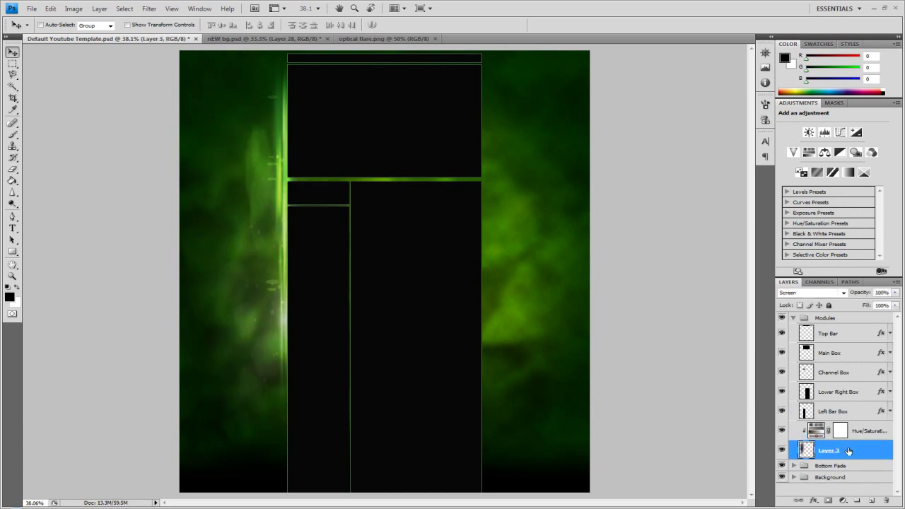
key("ctrl+j")
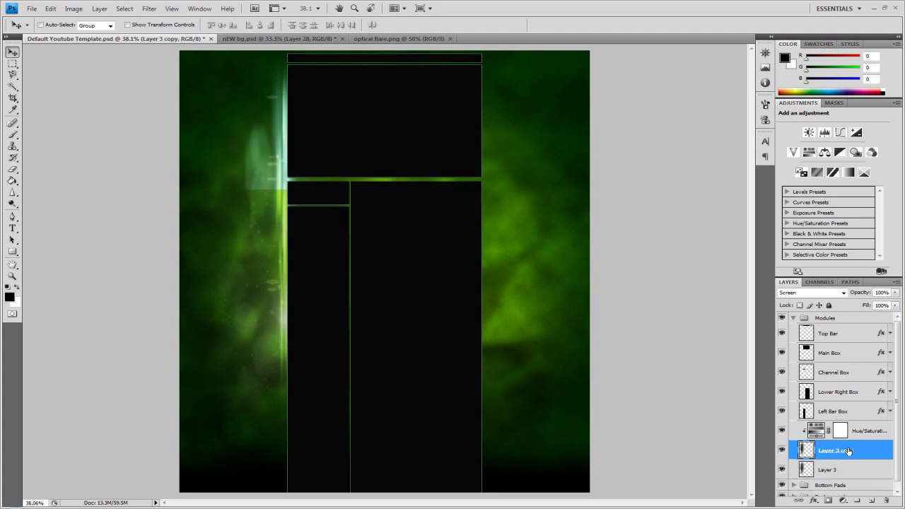
left_click(849, 473)
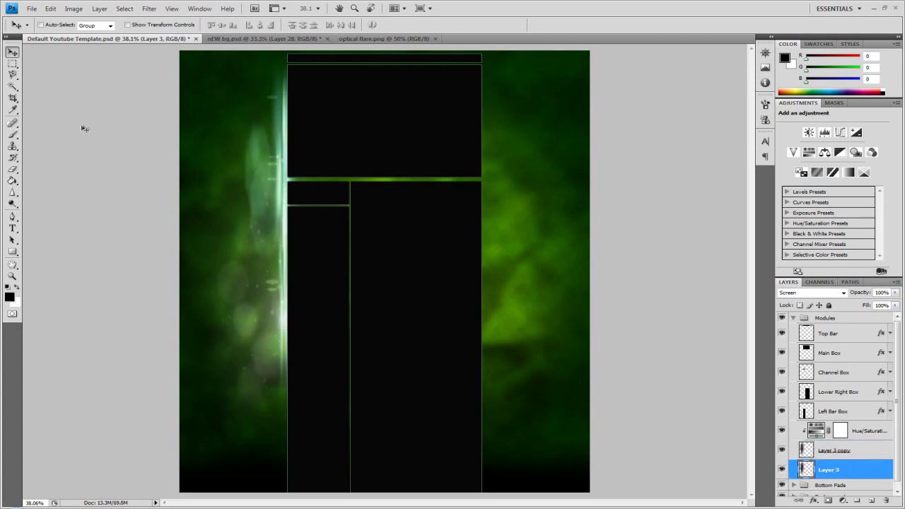
left_click_drag(329, 175, 453, 181)
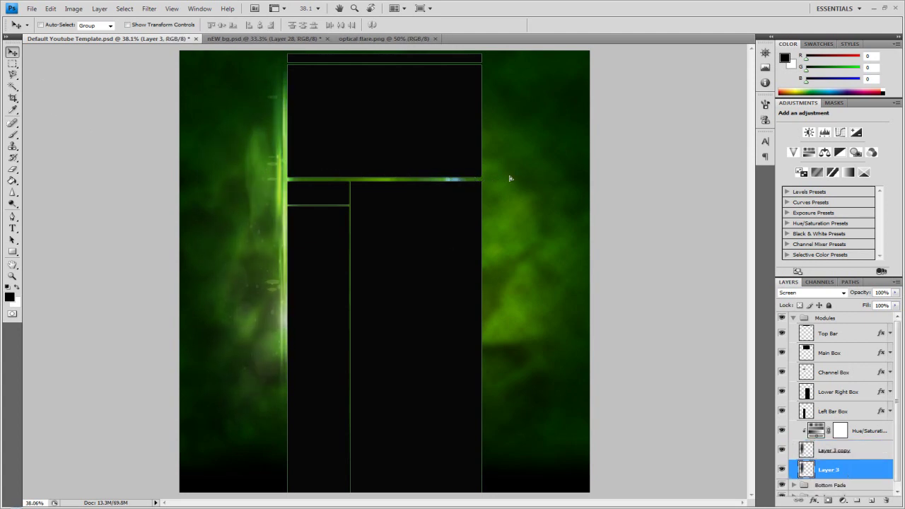
left_click_drag(509, 178, 444, 179)
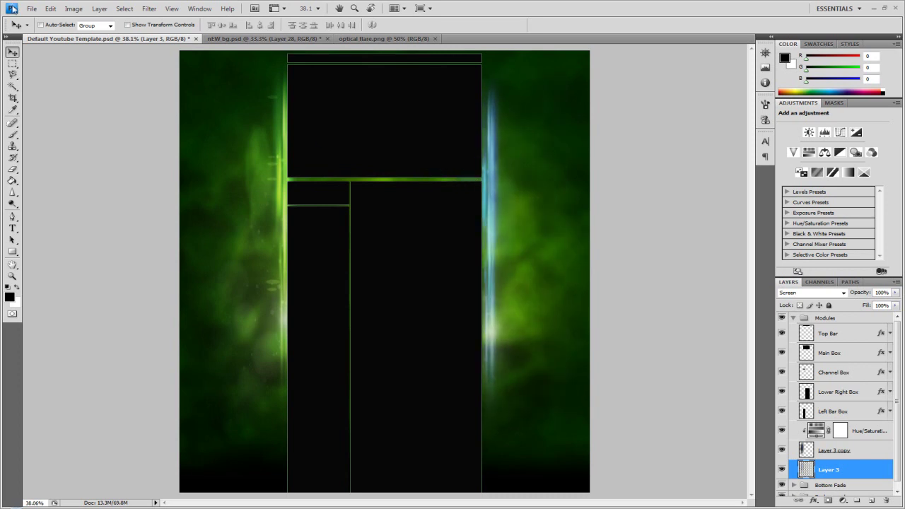
Stretch the Layer 3 flare to 119.5% height and align it against the right edge of the module boxes at X 1339.5 px, Y 1121.2 px
left_click(51, 8)
left_click(78, 183)
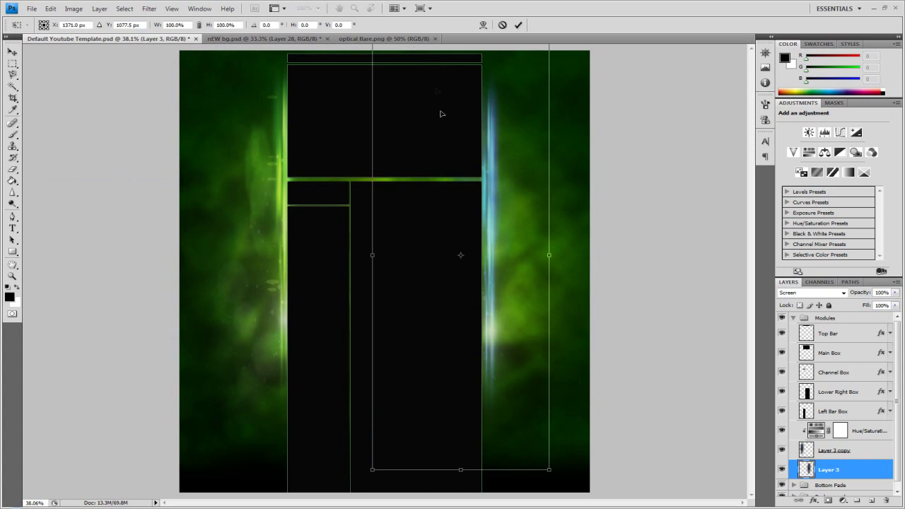
left_click_drag(460, 471, 460, 508)
left_click_drag(526, 317, 509, 328)
left_click_drag(457, 56, 460, 17)
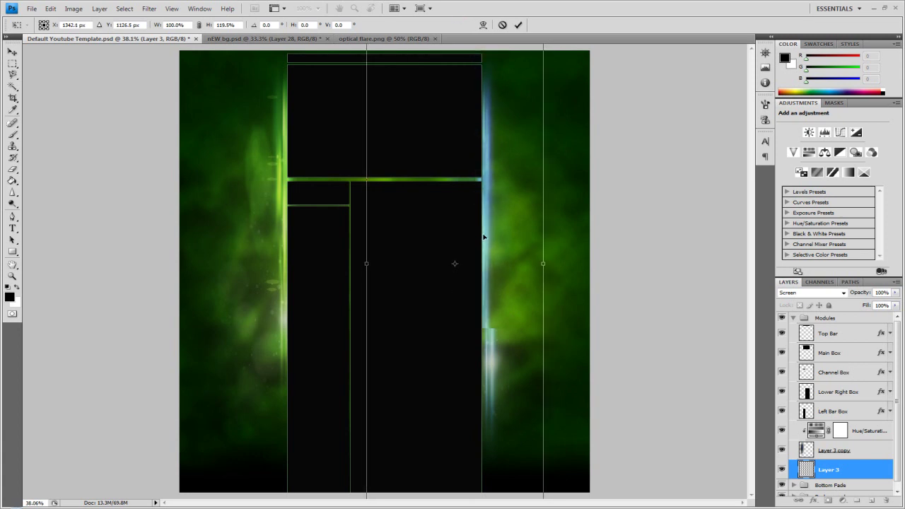
left_click_drag(484, 237, 484, 236)
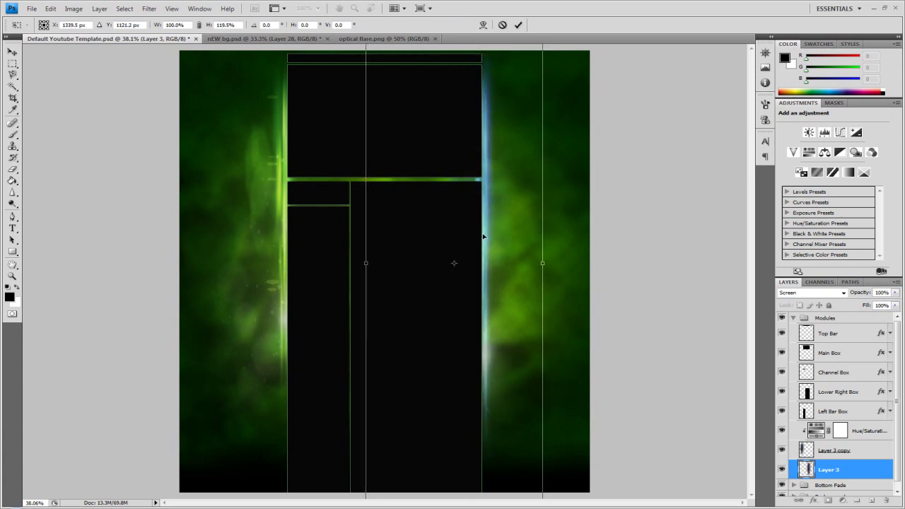
left_click(520, 26)
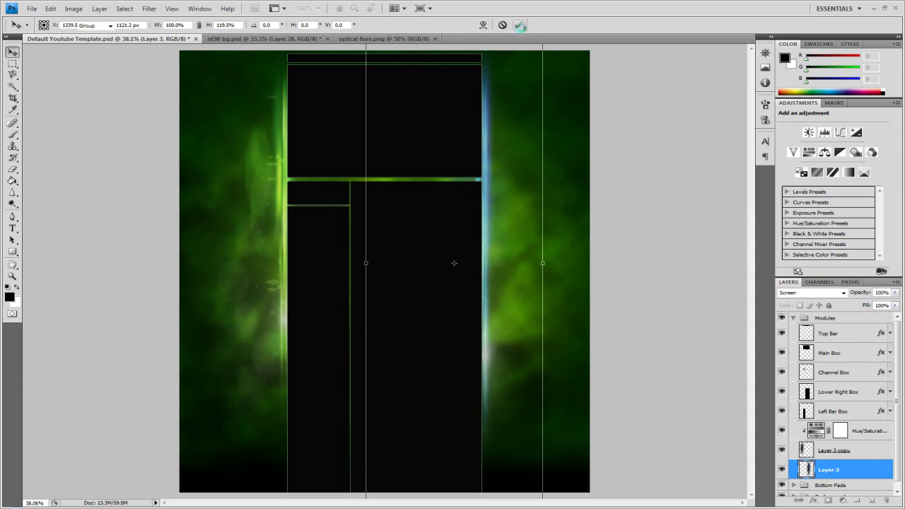
Duplicate the Hue/Saturation adjustment, place the copy directly above Layer 3 and clip it to that flare
left_click(878, 431)
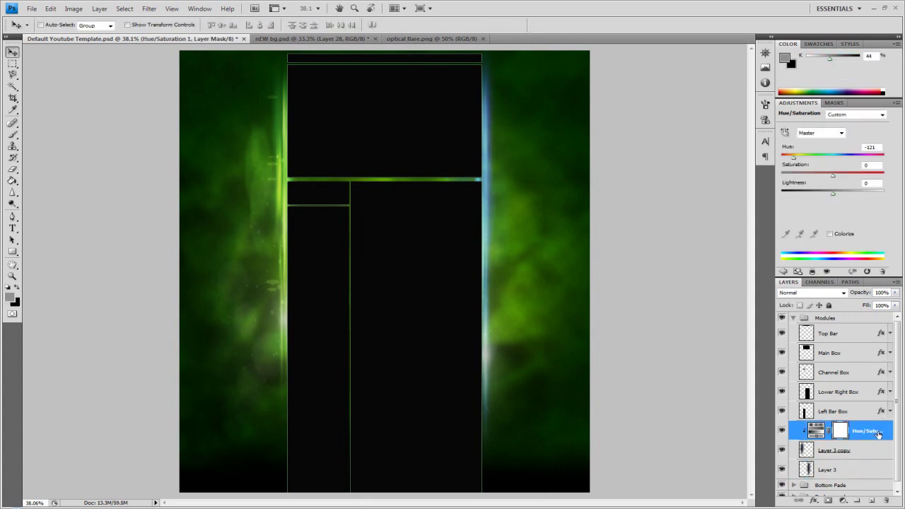
key("ctrl+j")
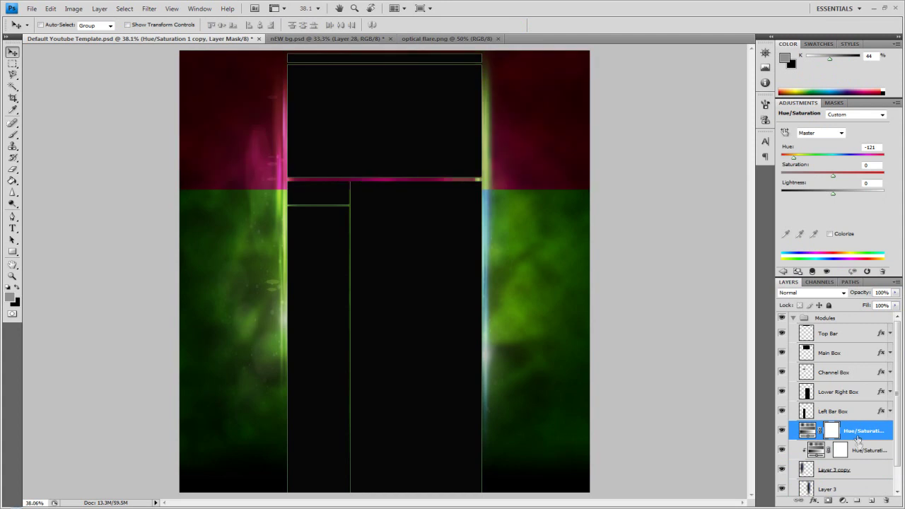
left_click_drag(887, 432, 869, 480)
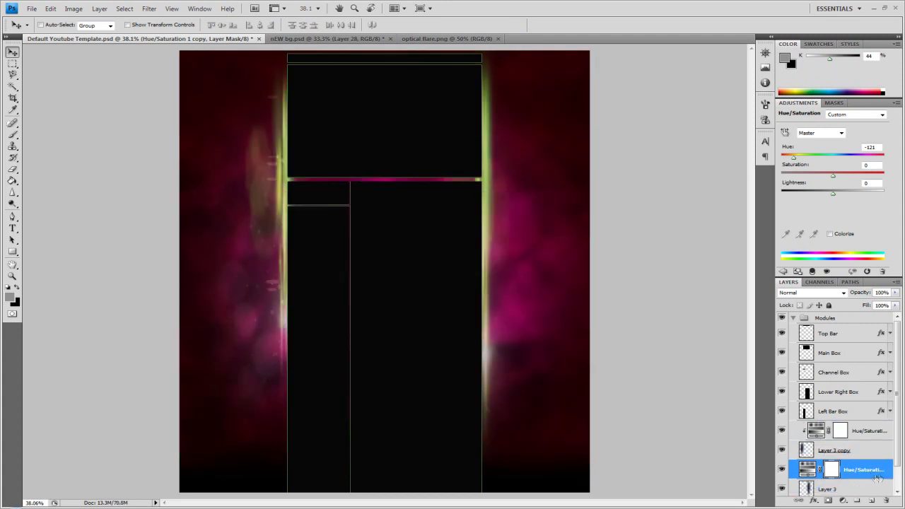
right_click(879, 473)
left_click(815, 351)
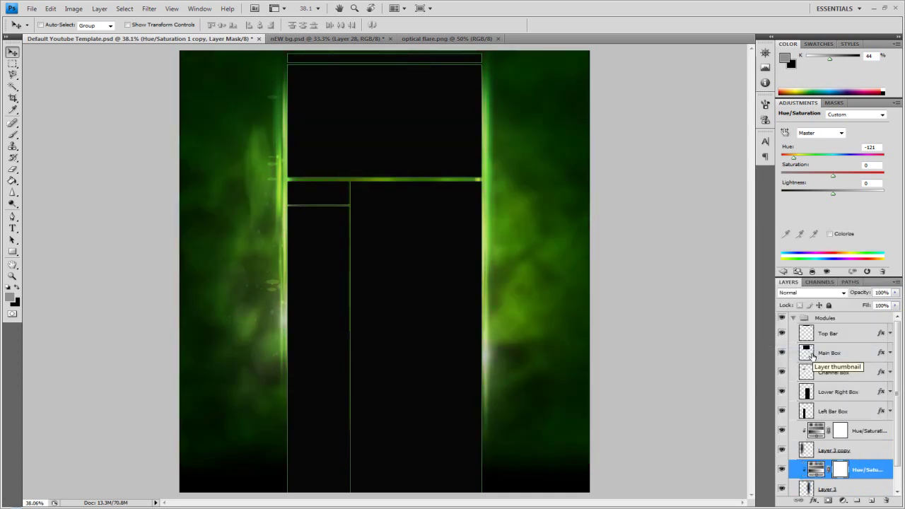
Collapse the Modules group in the layer stack
left_click(853, 451)
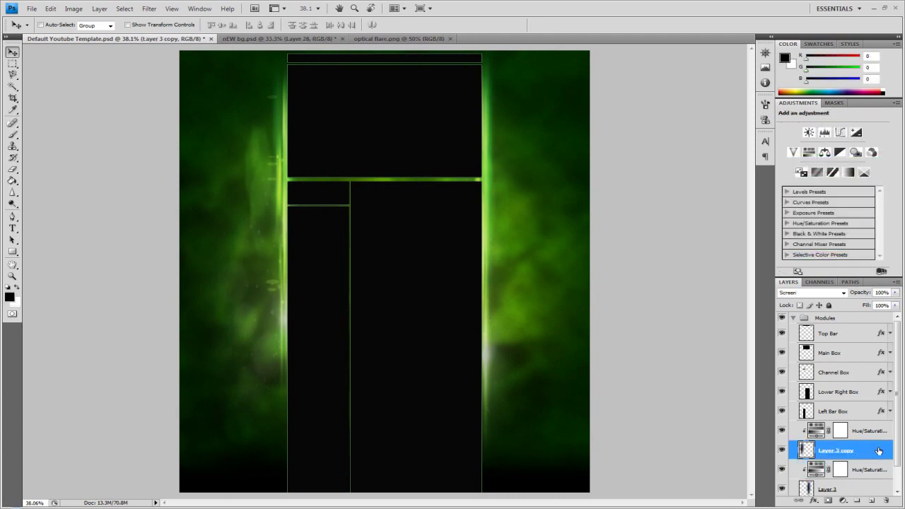
scroll(898, 453, "down", 1)
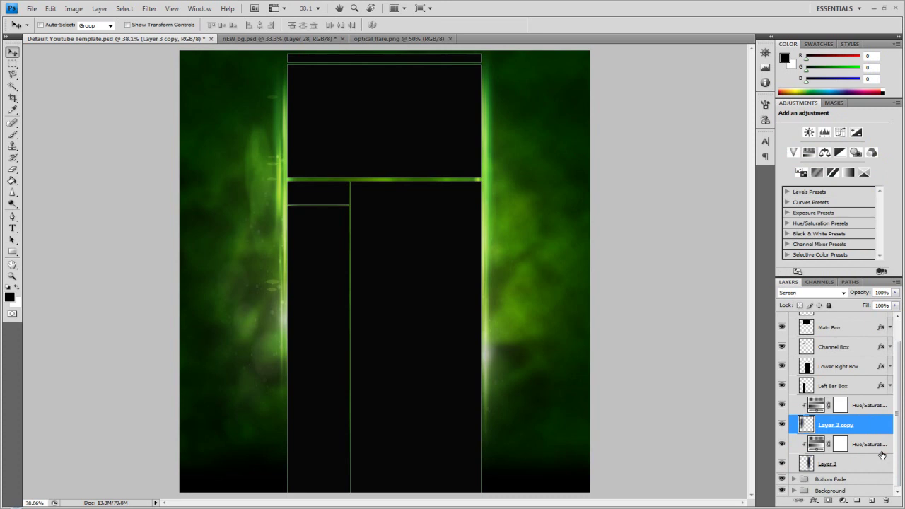
left_click(881, 444)
left_click(866, 465)
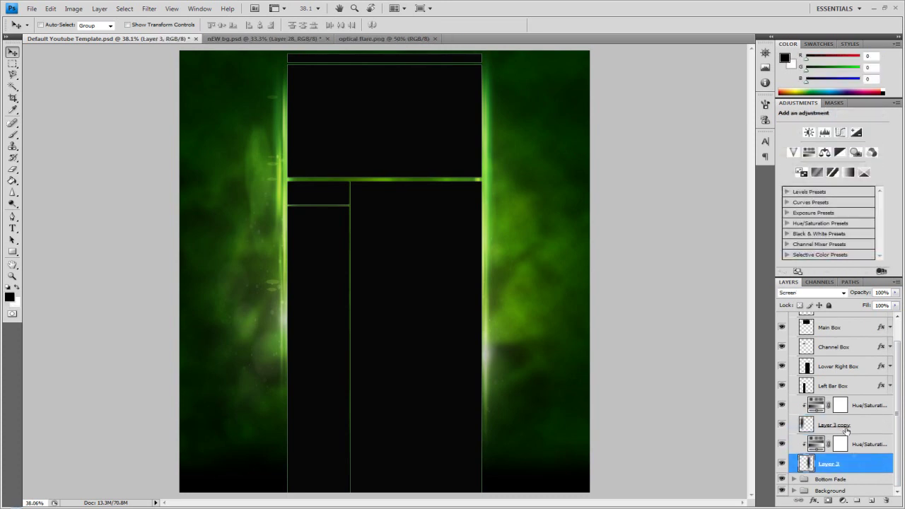
scroll(801, 385, "up", 1)
left_click(796, 319)
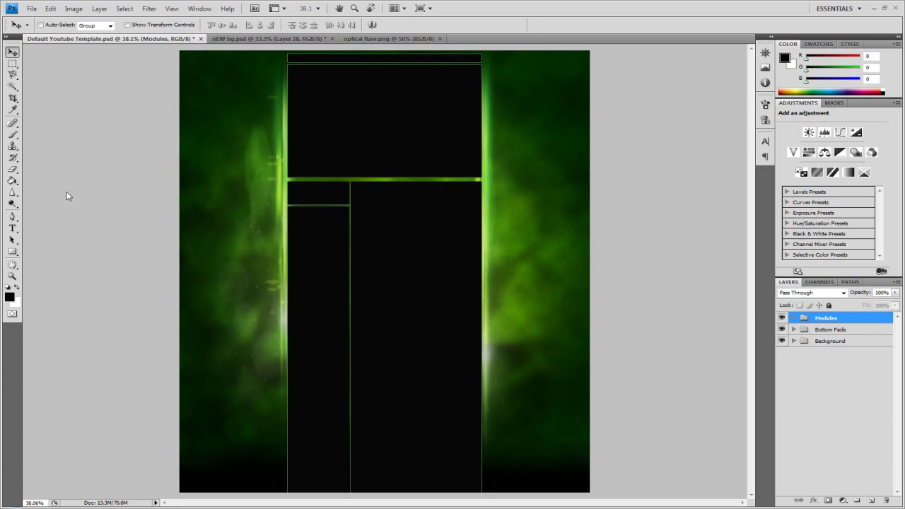
Create a new empty layer above the Modules group, with the main box viewed at actual pixels
left_click(12, 276)
right_click(306, 191)
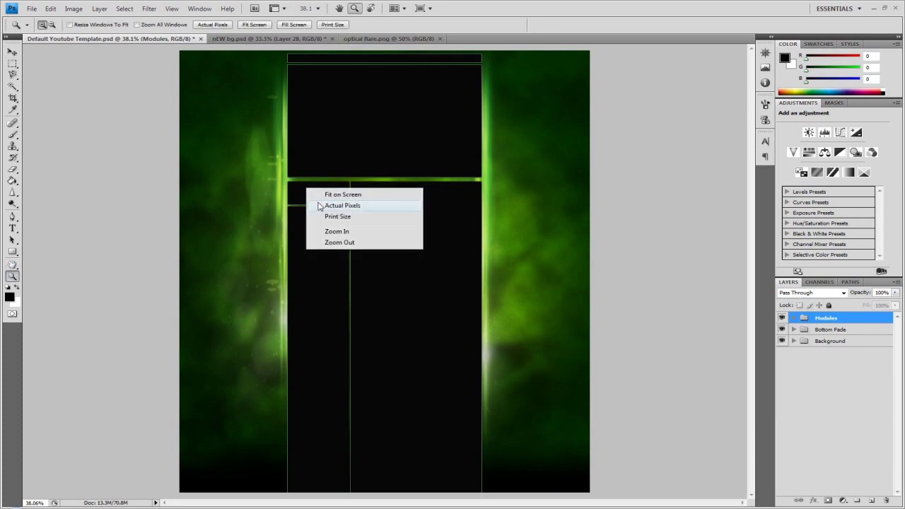
left_click(329, 204)
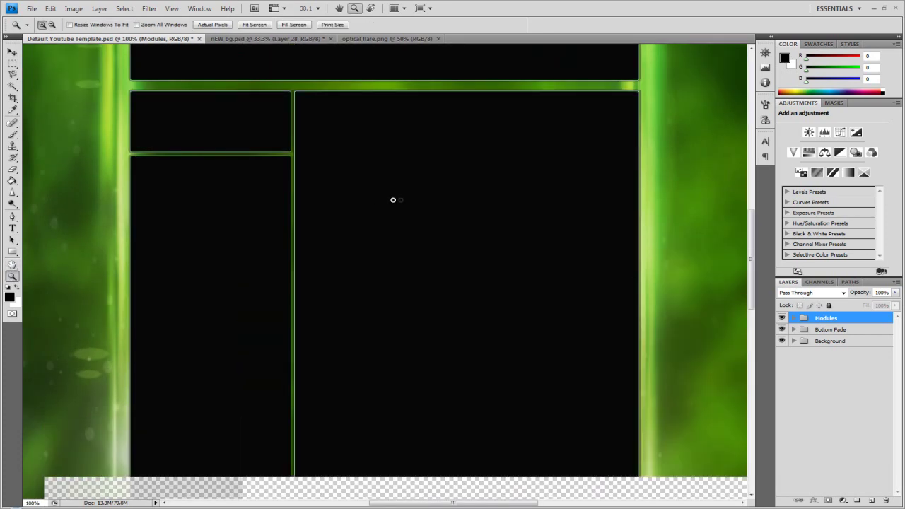
mouse_move(755, 230)
left_mouse_down()
mouse_move(752, 163)
mouse_move(757, 244)
left_mouse_up()
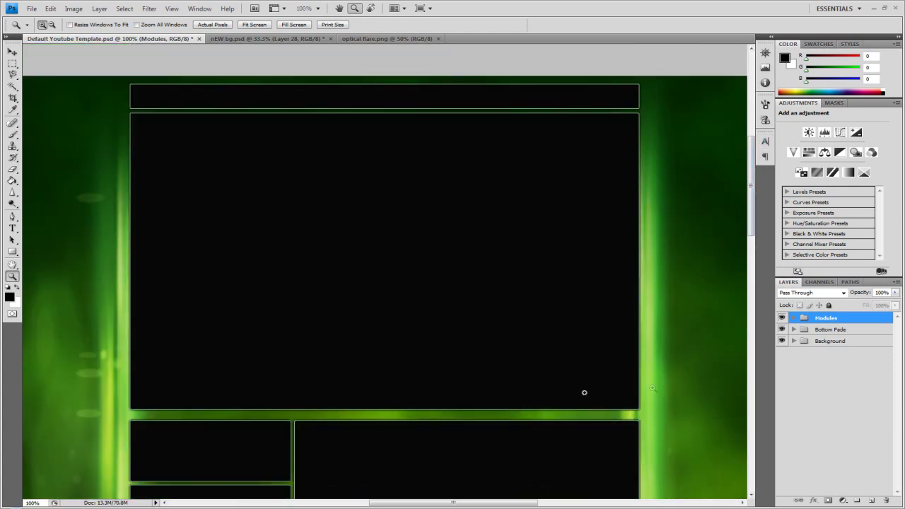
left_click(874, 501)
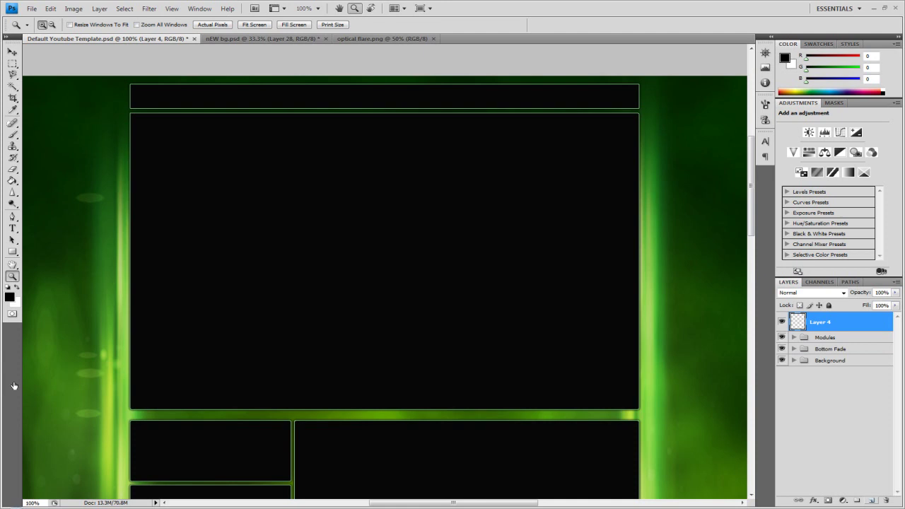
Add the text "ChromeDesigns" in dark grey #343434 inside the main box, using BankGothic Md BT Medium
left_click(11, 227)
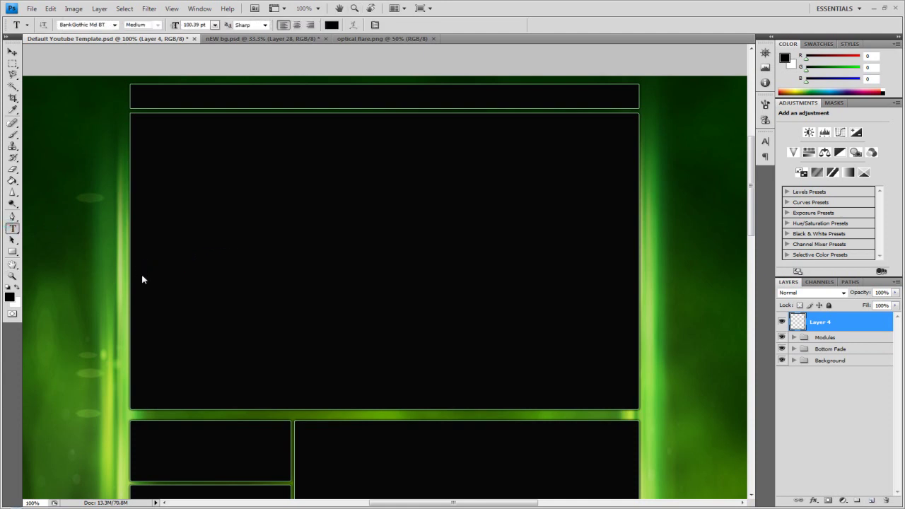
left_click(158, 290)
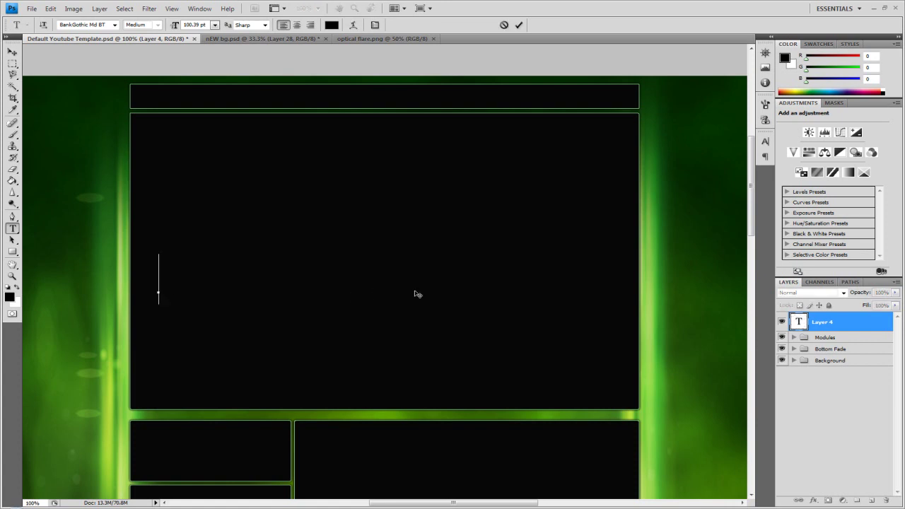
left_click(331, 25)
left_click_drag(577, 286, 512, 290)
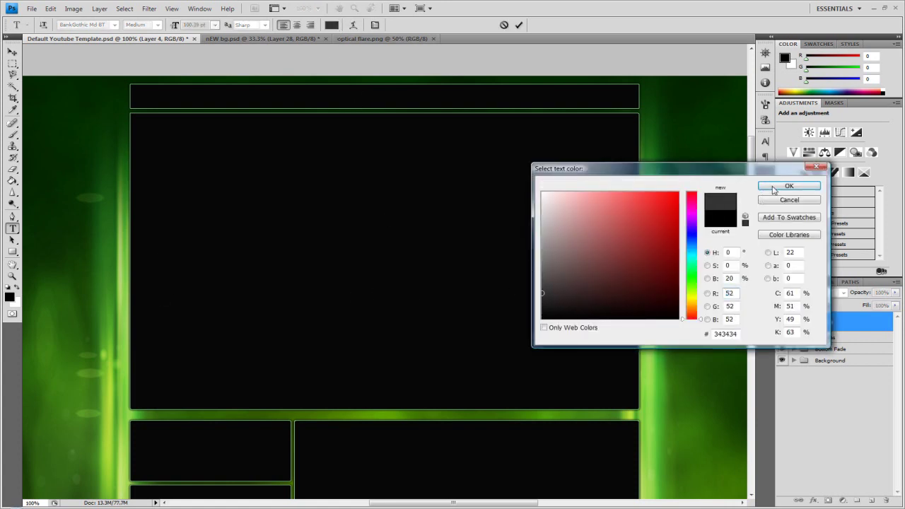
left_click(789, 186)
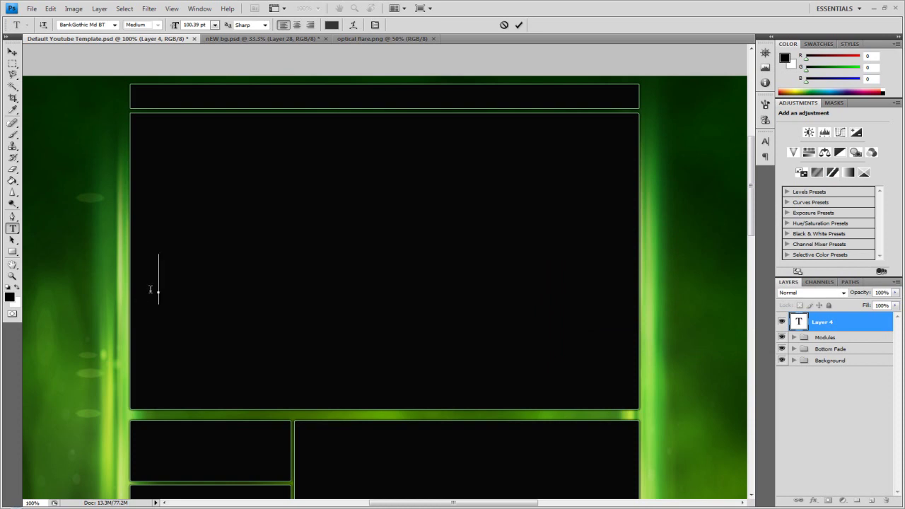
type("Chro")
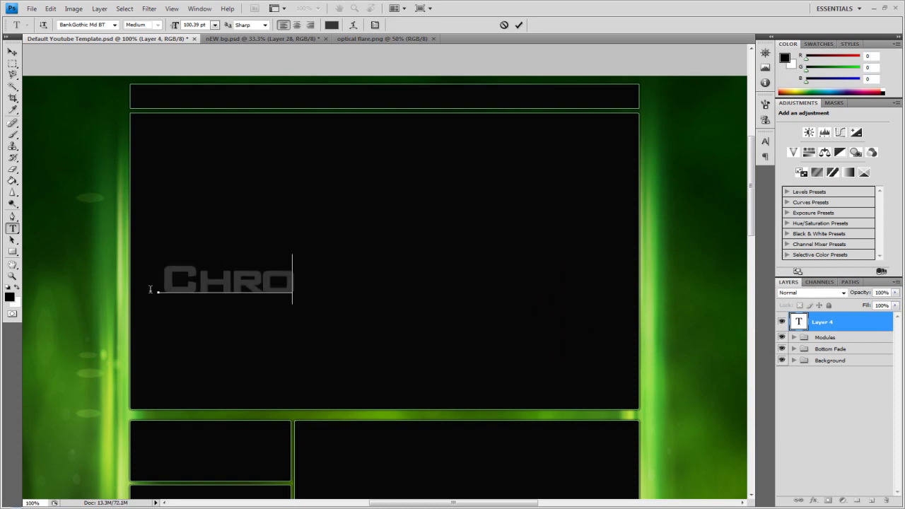
type("meD")
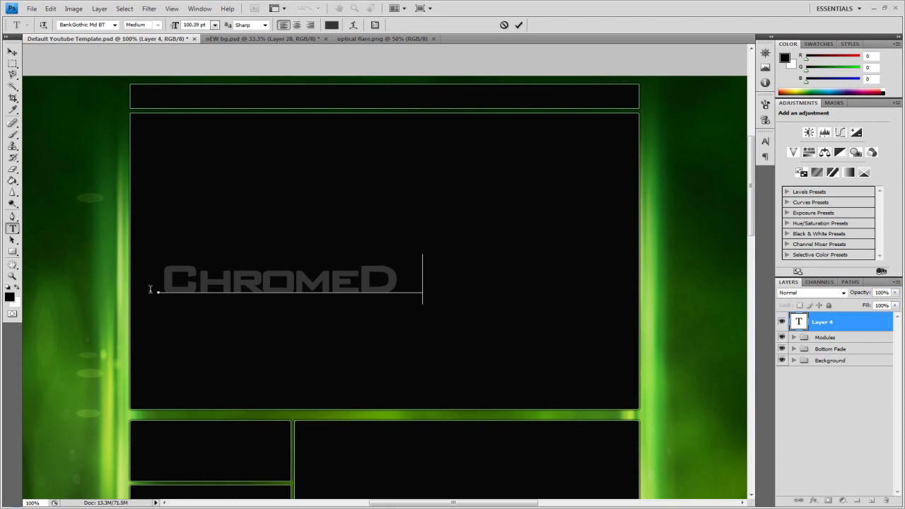
type("esigns")
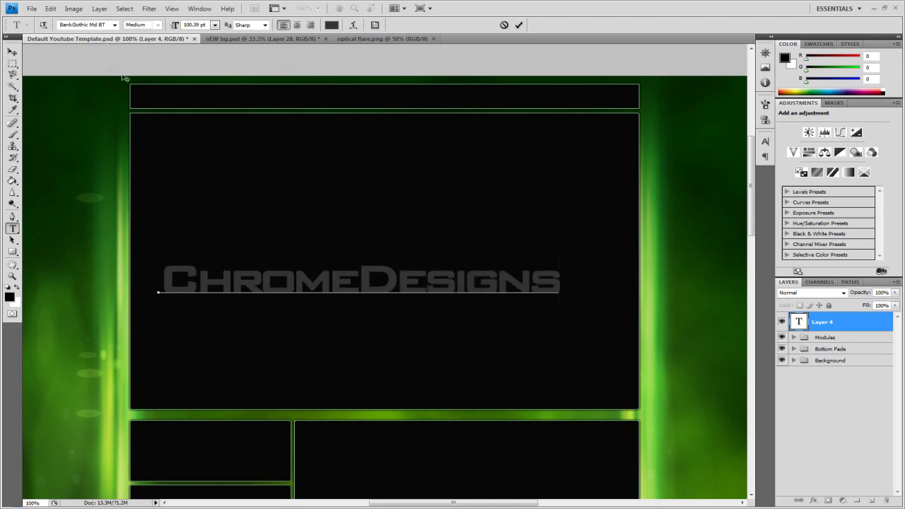
Rotate the ChromeDesigns text to -90° and place it vertically beside the main box's left edge, at about X 486.5 px, Y 459.8 px
double_click(298, 281)
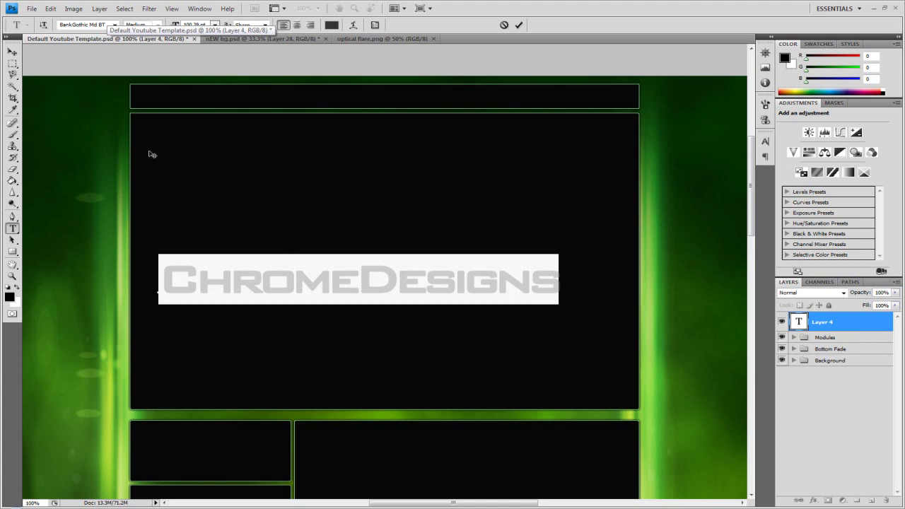
left_click(50, 8)
left_click(78, 187)
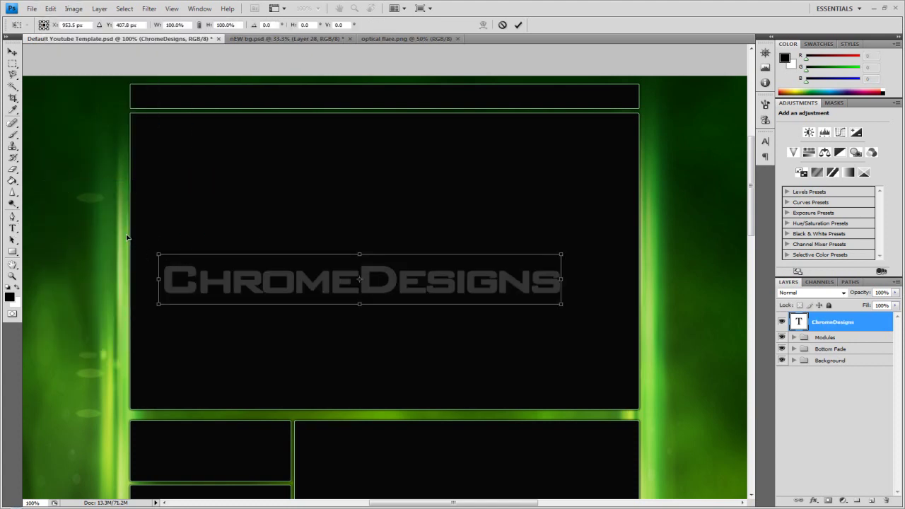
left_click_drag(153, 237, 340, 411)
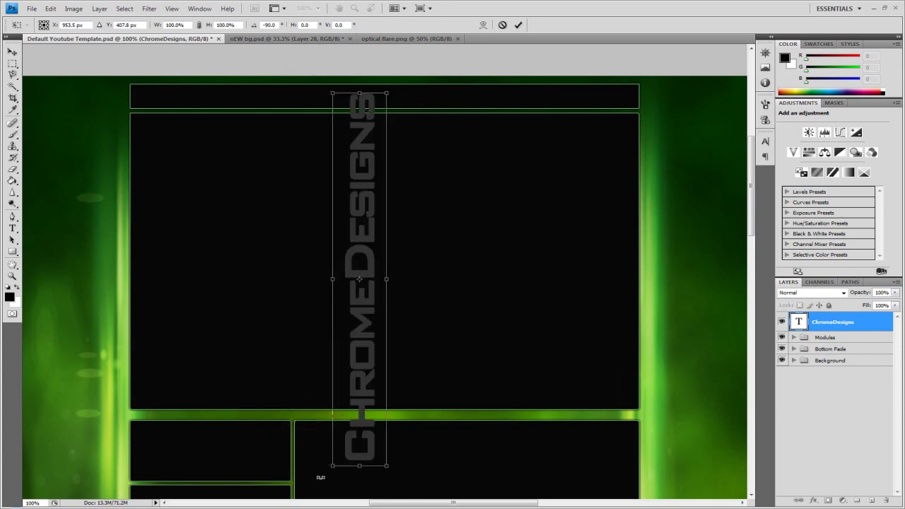
left_click_drag(336, 459, 108, 471)
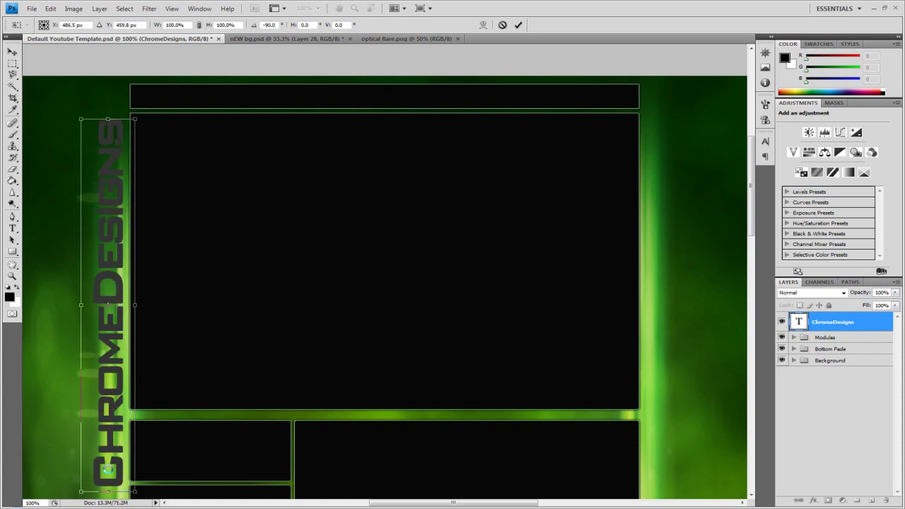
left_click(519, 25)
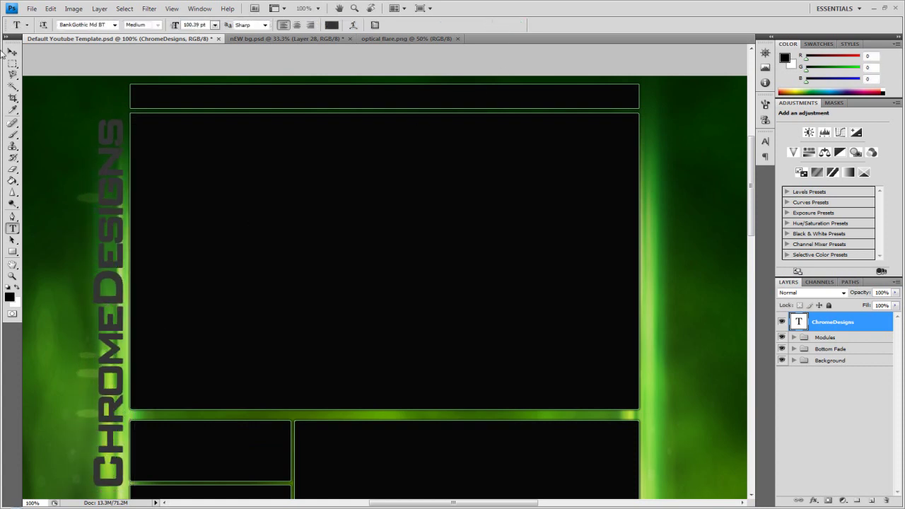
Shift the vertical ChromeDesigns text slightly down and away from the main box's left edge
left_click(12, 53)
left_click_drag(751, 160, 751, 167)
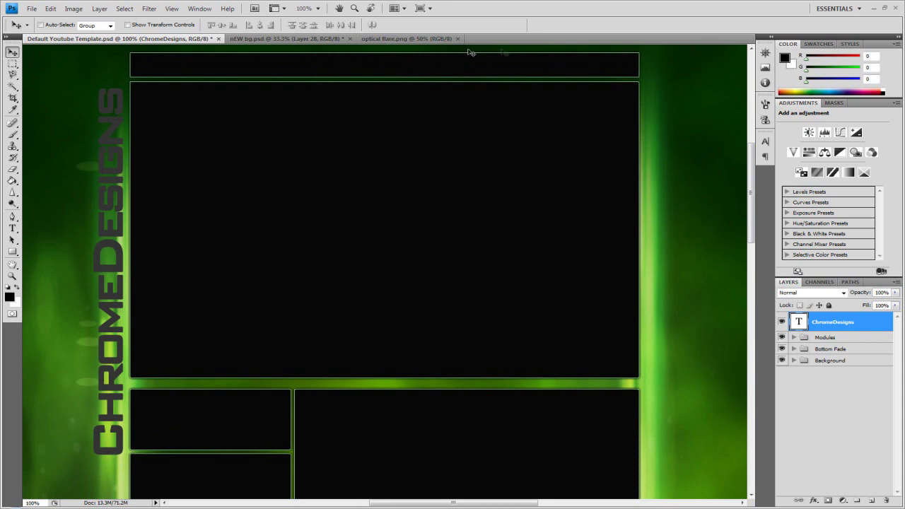
left_click_drag(754, 188, 752, 183)
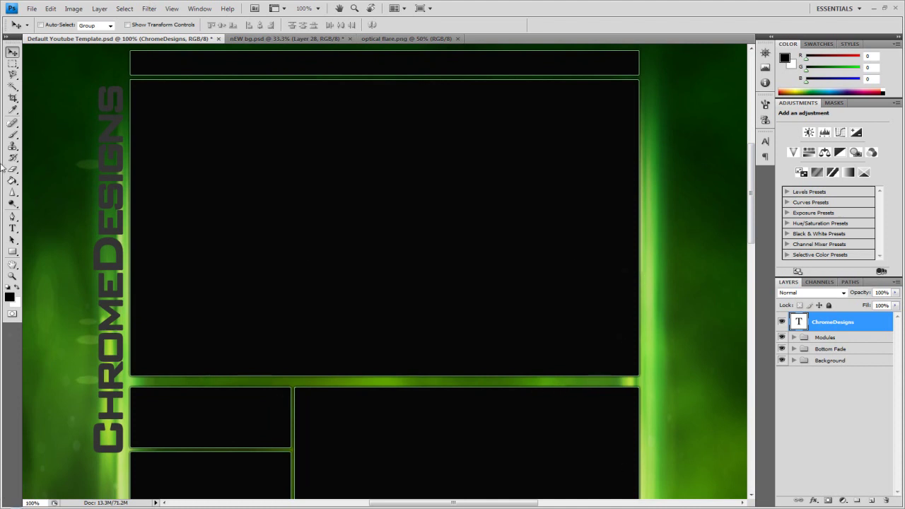
left_click_drag(118, 333, 116, 338)
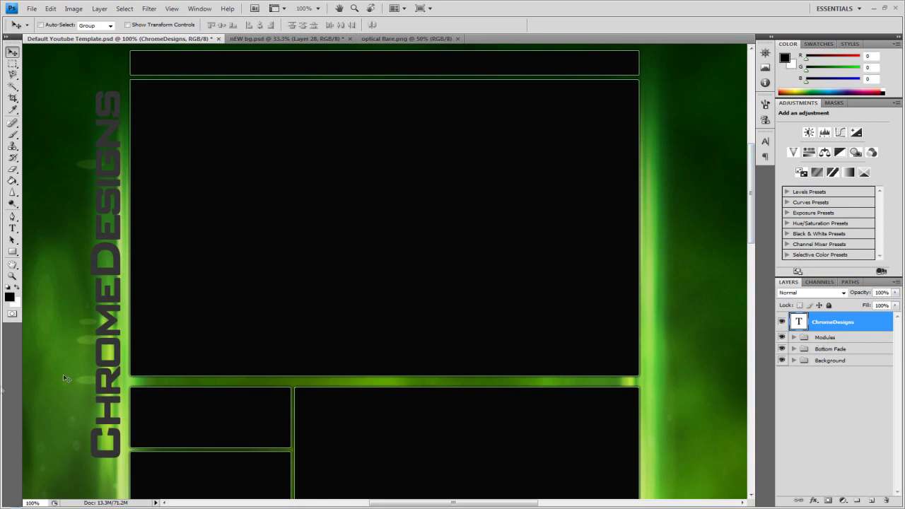
Add a linear Gradient Overlay to the ChromeDesigns layer with its angle set to 0°
right_click(861, 319)
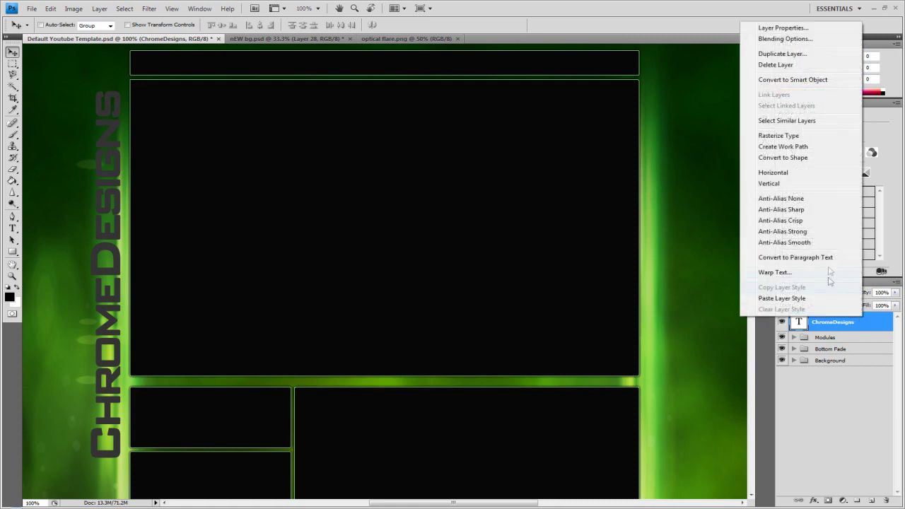
left_click(787, 39)
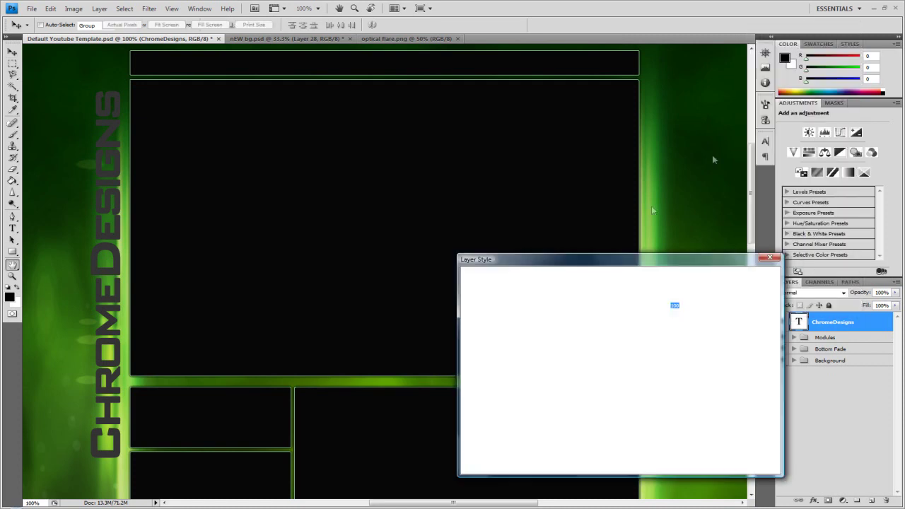
left_click(513, 402)
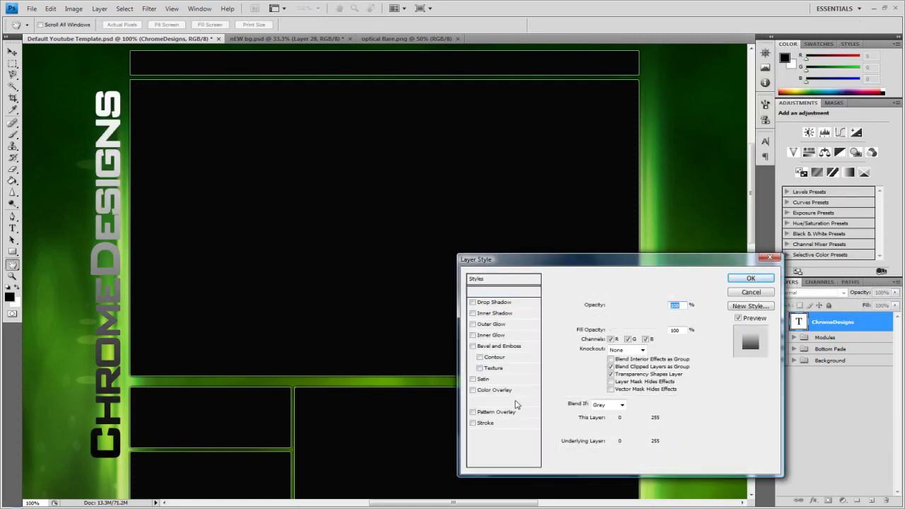
double_click(635, 345)
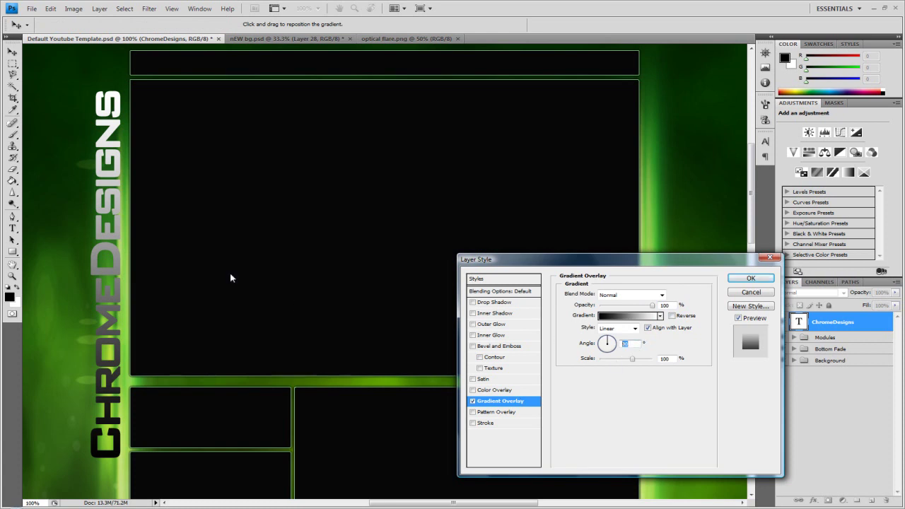
type("0")
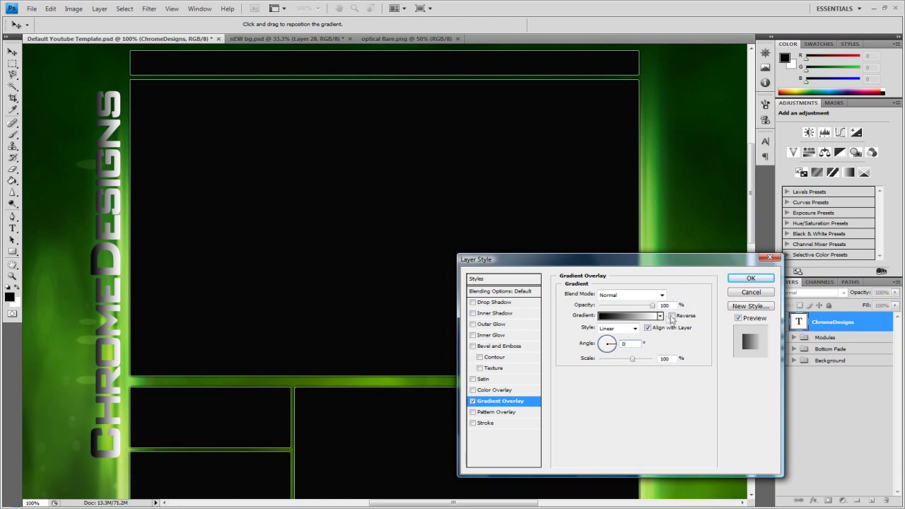
Recolour the overlay gradient's start stop to white and its end stop to grey #858585
left_click(615, 316)
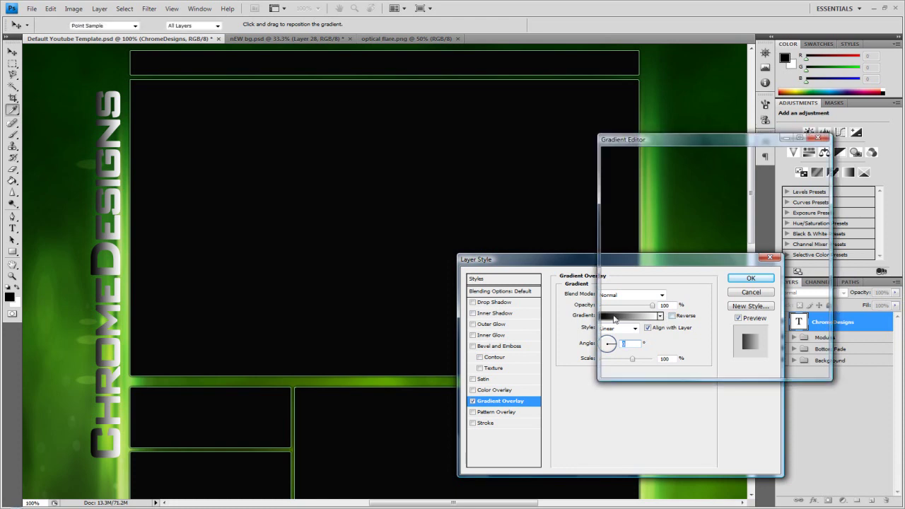
double_click(616, 312)
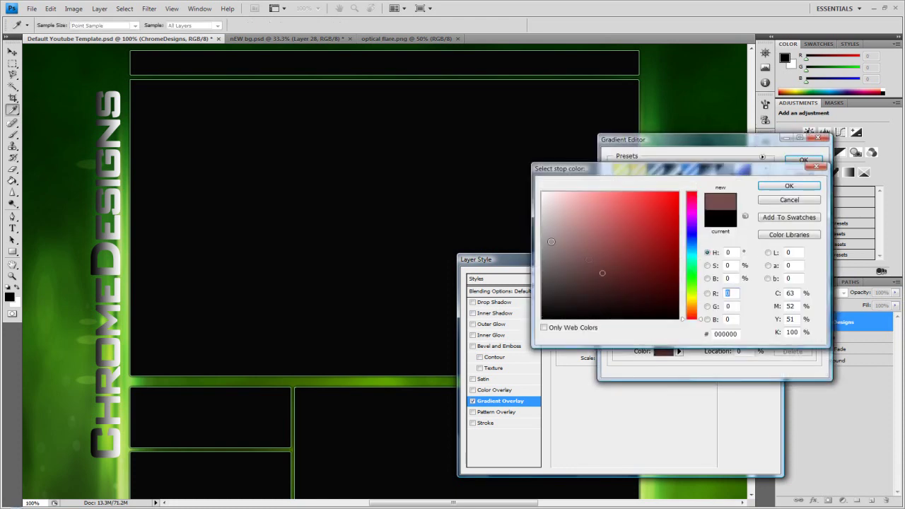
left_click(542, 192)
left_click(803, 187)
double_click(813, 312)
left_click_drag(609, 273, 543, 260)
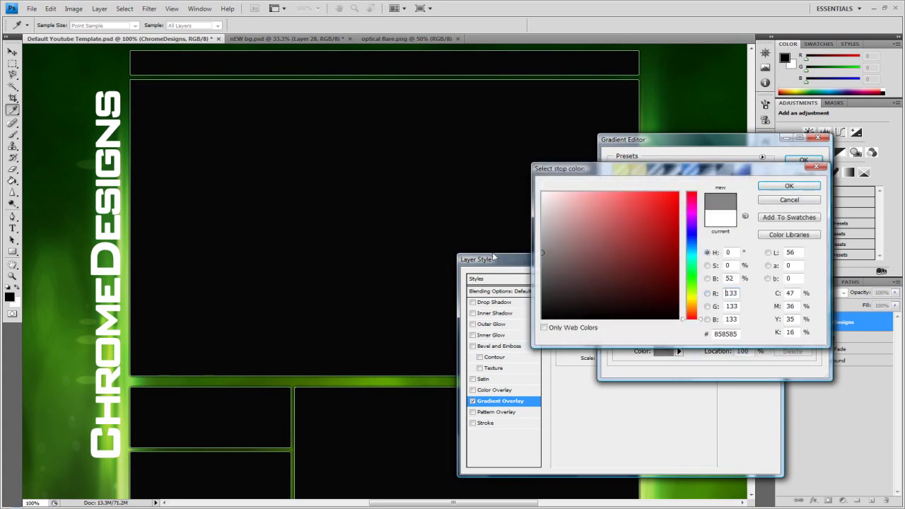
left_click(801, 187)
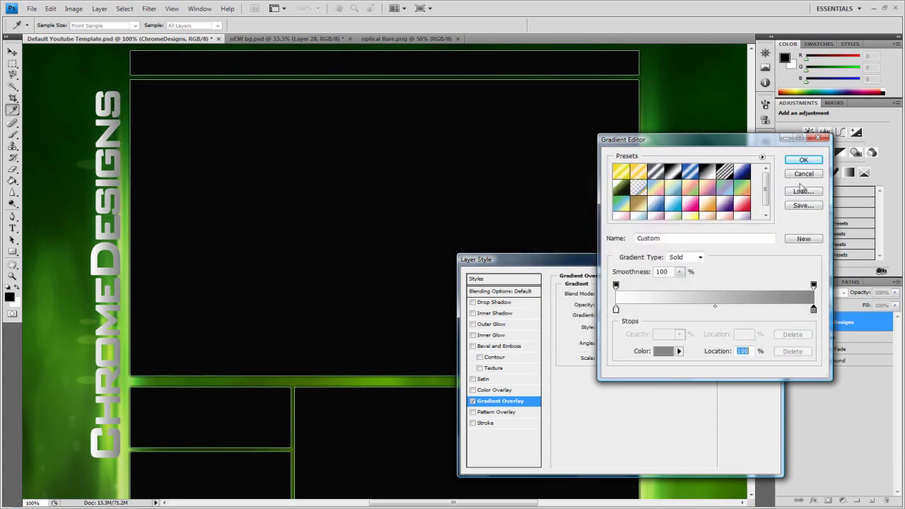
Add a middle colour stop of grey #a3a3a3 to the gradient and position it at 29%
double_click(681, 311)
left_click_drag(656, 292, 532, 223)
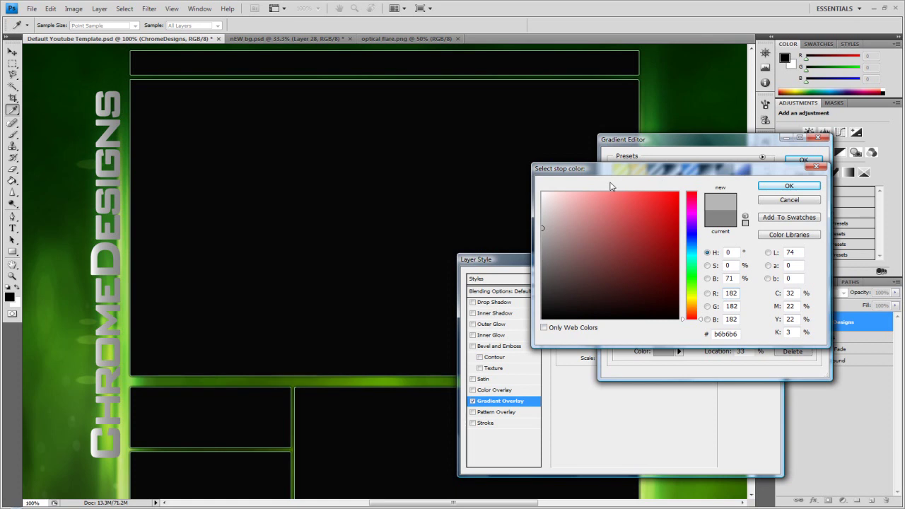
left_click_drag(544, 229, 519, 236)
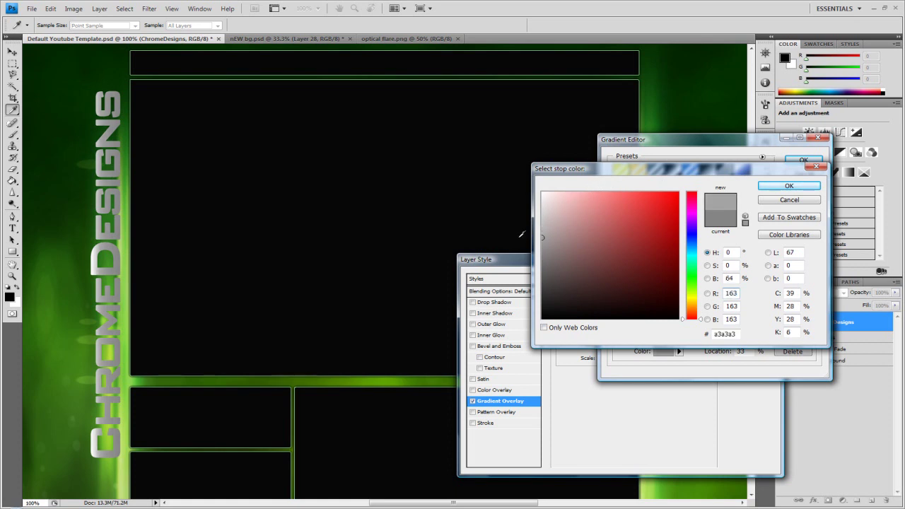
left_click(801, 185)
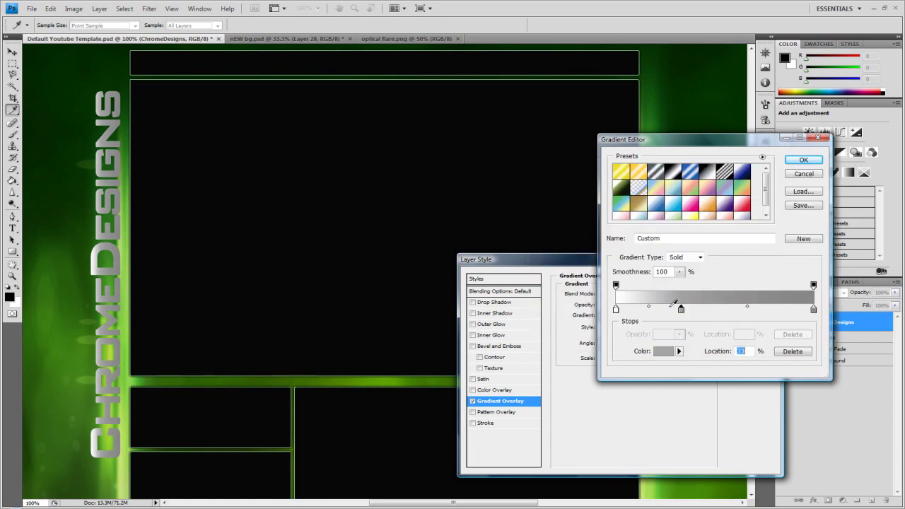
mouse_move(682, 310)
left_mouse_down()
mouse_move(662, 314)
mouse_move(673, 311)
left_mouse_up()
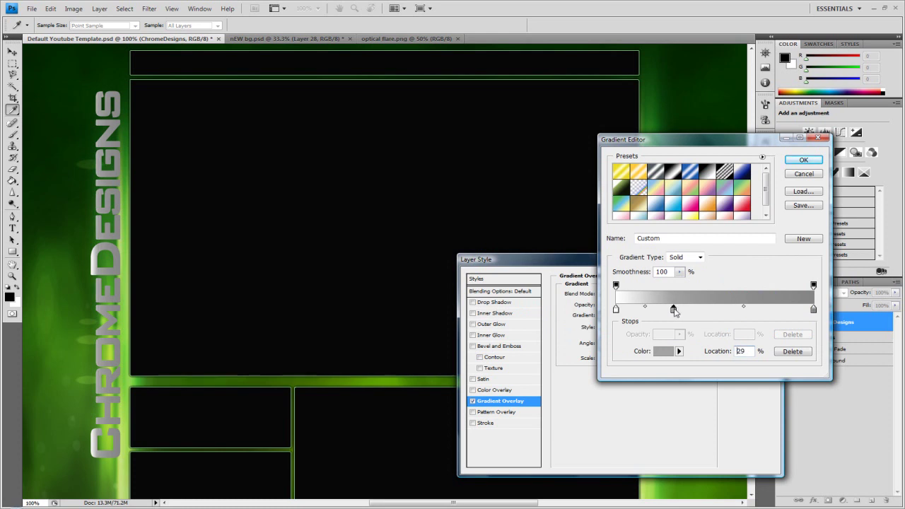
Darken the gradient's end stop to grey #6a6a6a
double_click(814, 309)
mouse_move(566, 252)
left_mouse_down()
mouse_move(488, 256)
mouse_move(481, 266)
left_mouse_up()
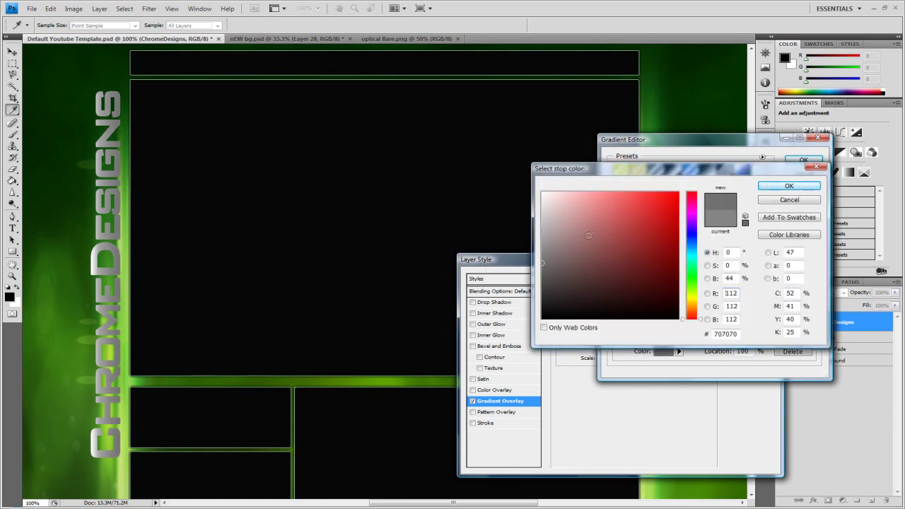
left_click_drag(537, 263, 519, 266)
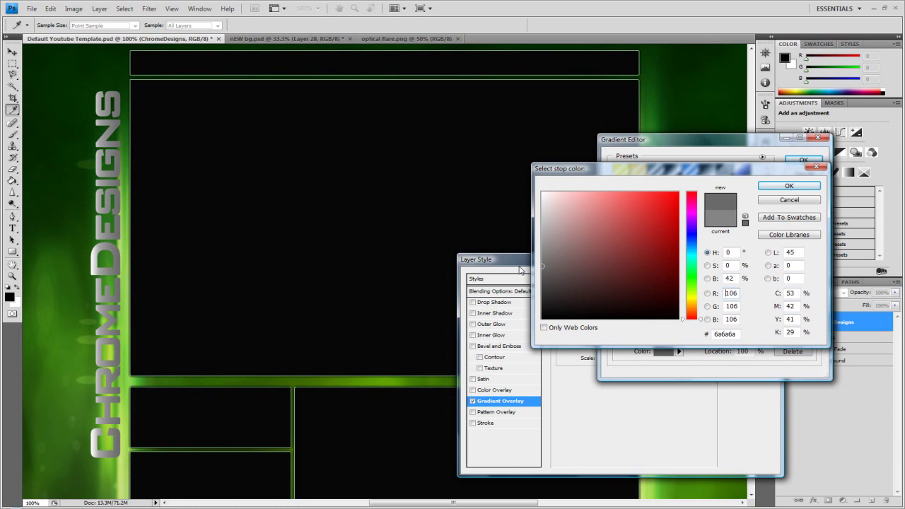
left_click(767, 186)
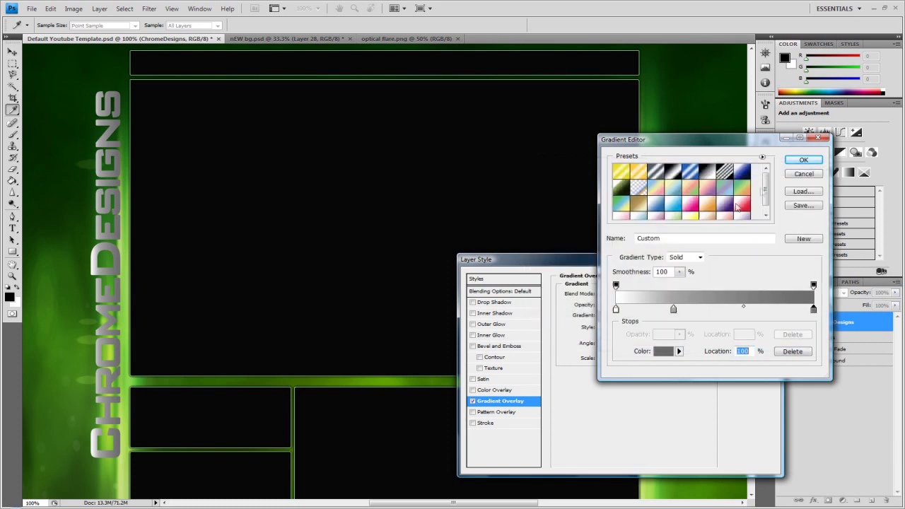
Move the gradient's middle stop to 27%, apply the overlay to the text and collapse the layer's effects list
left_click_drag(673, 310, 669, 310)
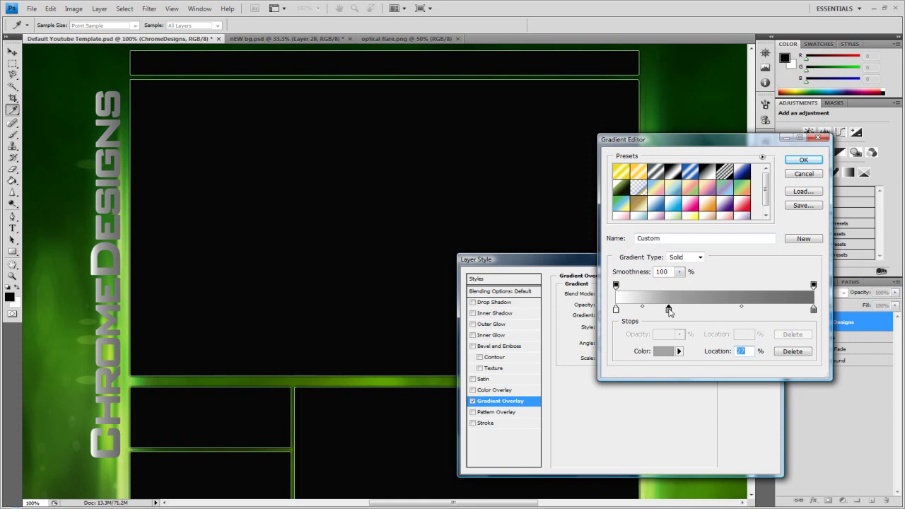
left_click(801, 162)
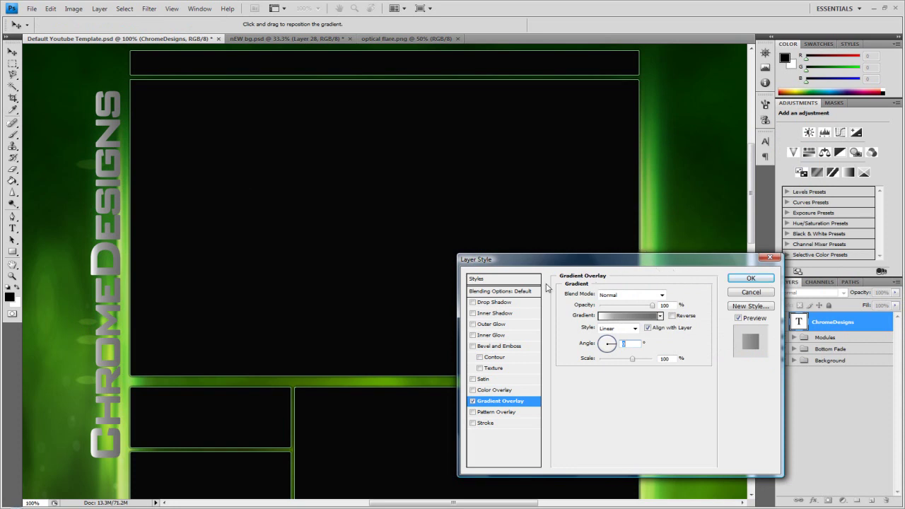
left_click(742, 281)
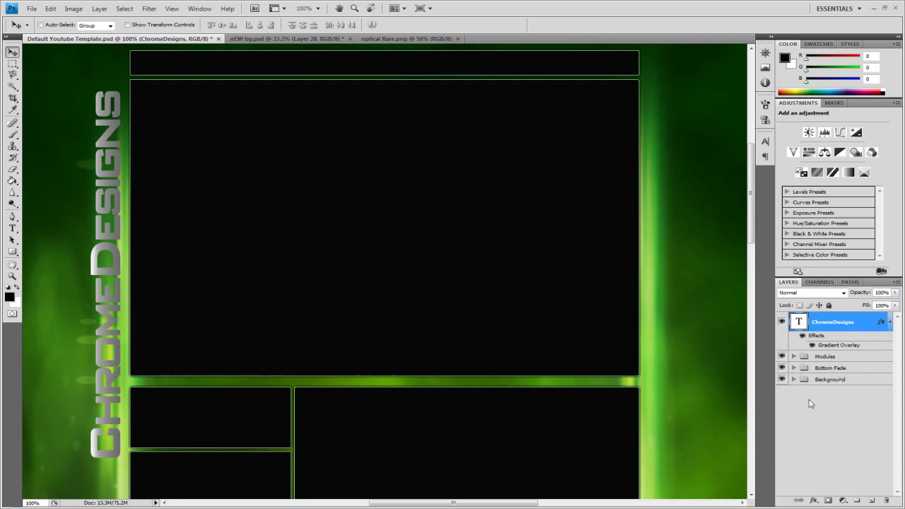
left_click(889, 322)
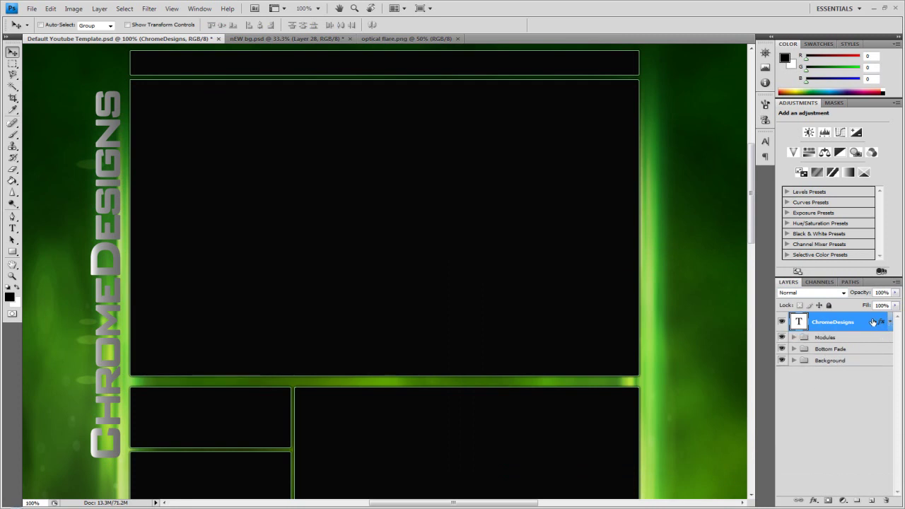
Duplicate the ChromeDesigns text layer
key("ctrl+j")
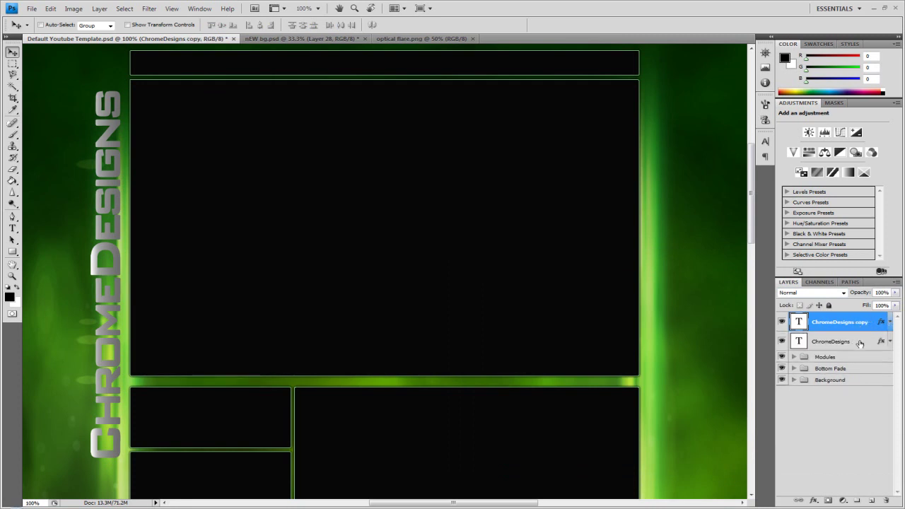
left_click(861, 343)
left_click(51, 8)
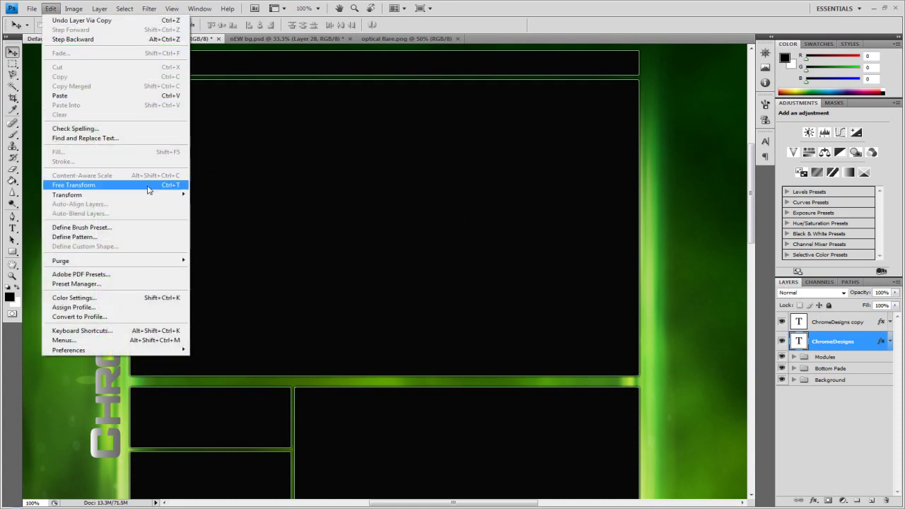
left_click(845, 356)
left_click(842, 357)
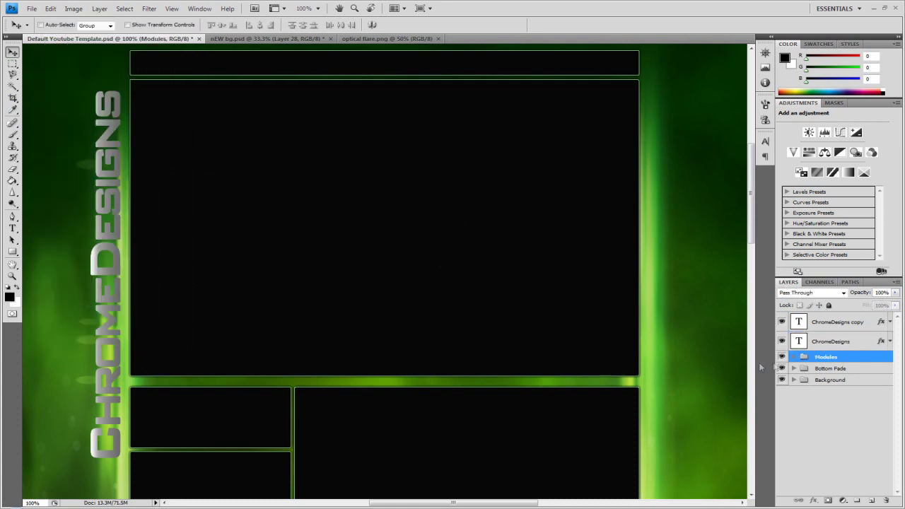
Add a red Color Overlay at 100% opacity to the original ChromeDesigns text layer beneath the copy
left_click(842, 342)
double_click(869, 345)
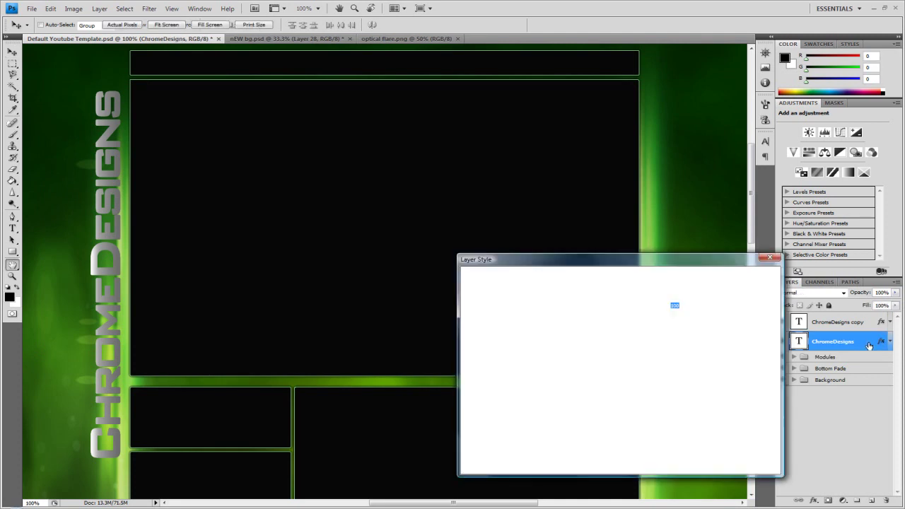
left_click(473, 390)
left_click(491, 389)
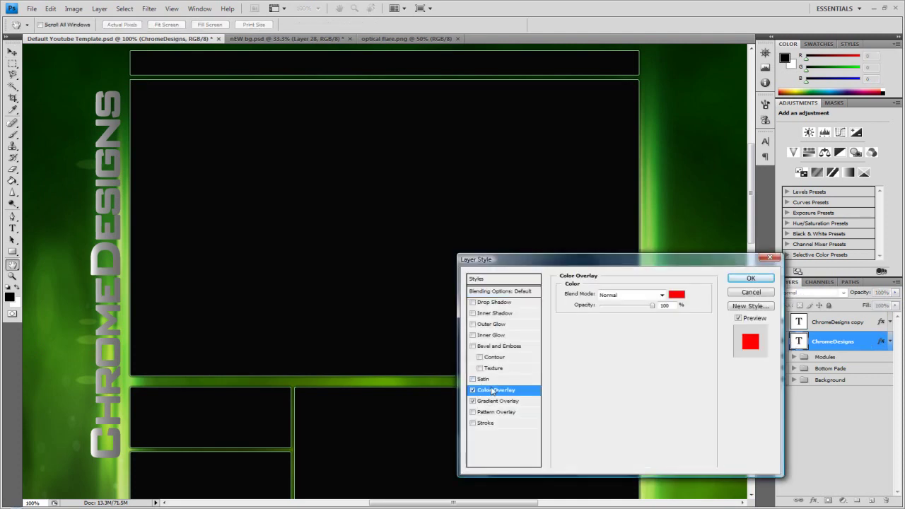
left_click(753, 278)
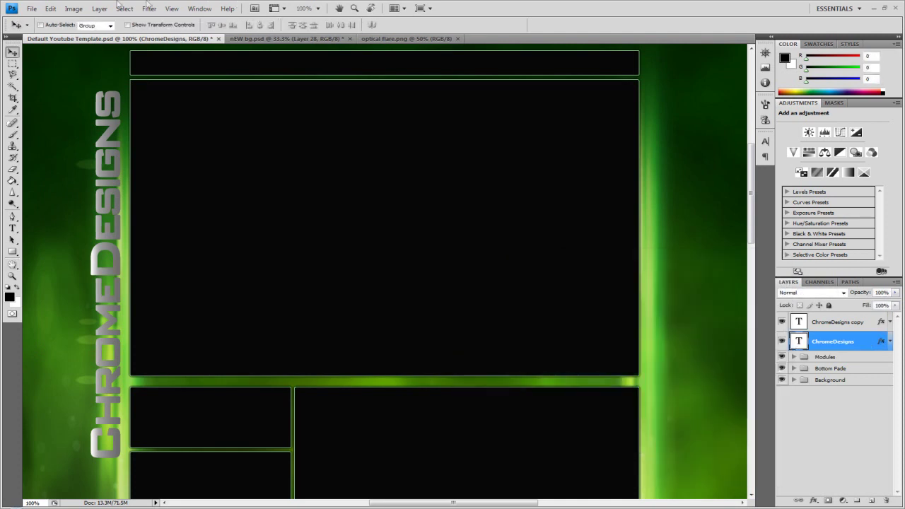
Scale the lower ChromeDesigns text layer to 98.6% about its centre with Free Transform
left_click(50, 8)
left_click(91, 185)
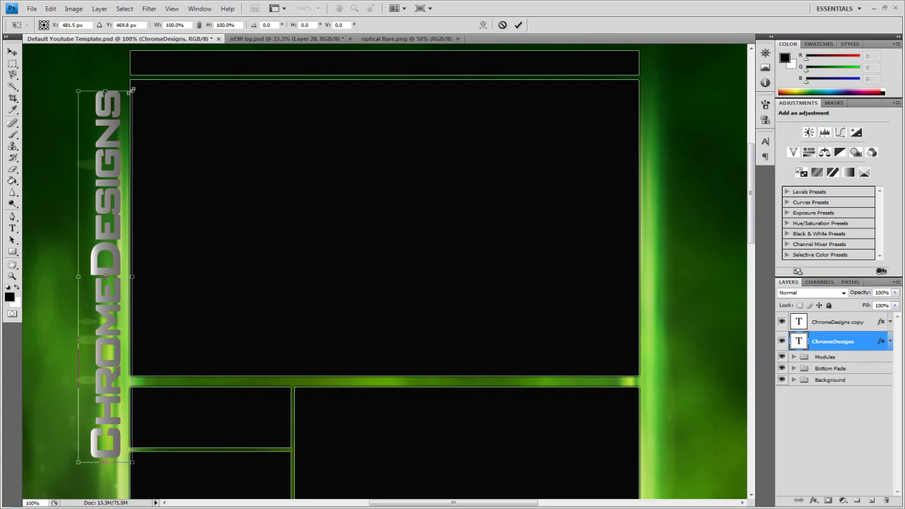
left_click_drag(131, 90, 130, 93)
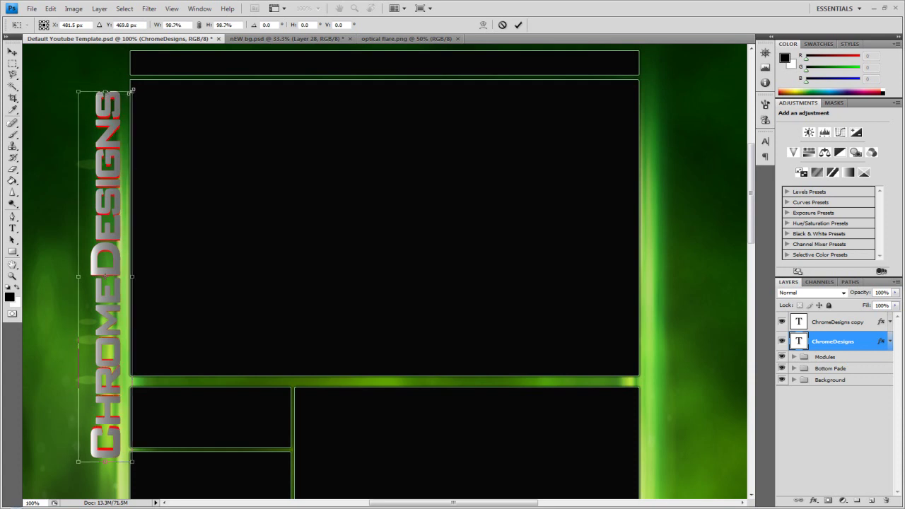
left_click_drag(79, 461, 80, 458)
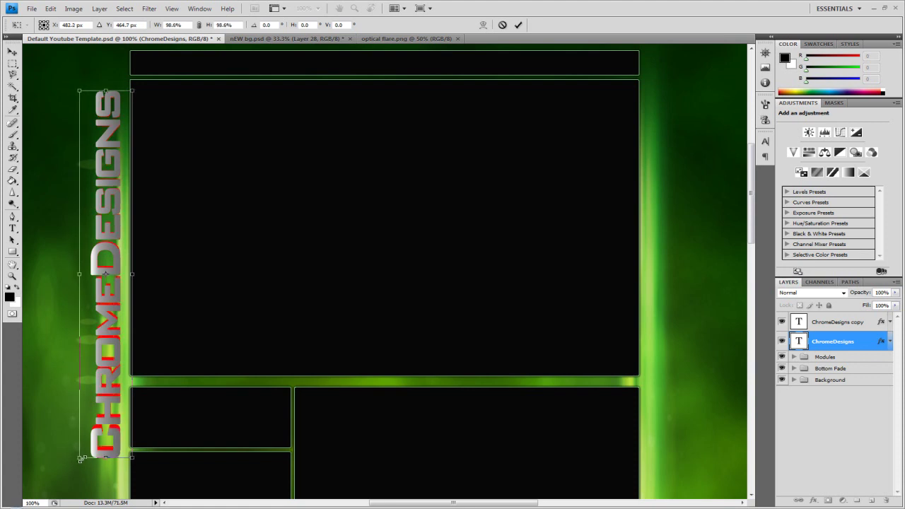
left_click_drag(79, 459, 77, 463)
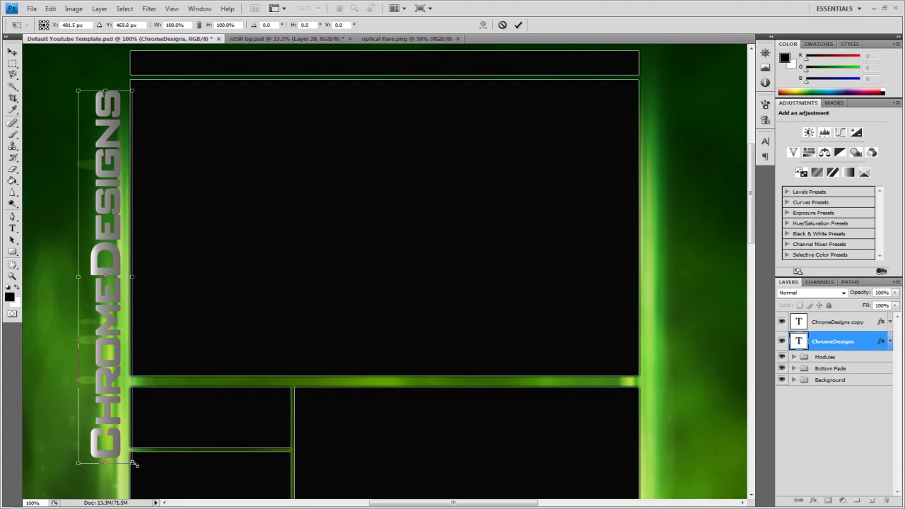
left_click_drag(134, 463, 136, 460)
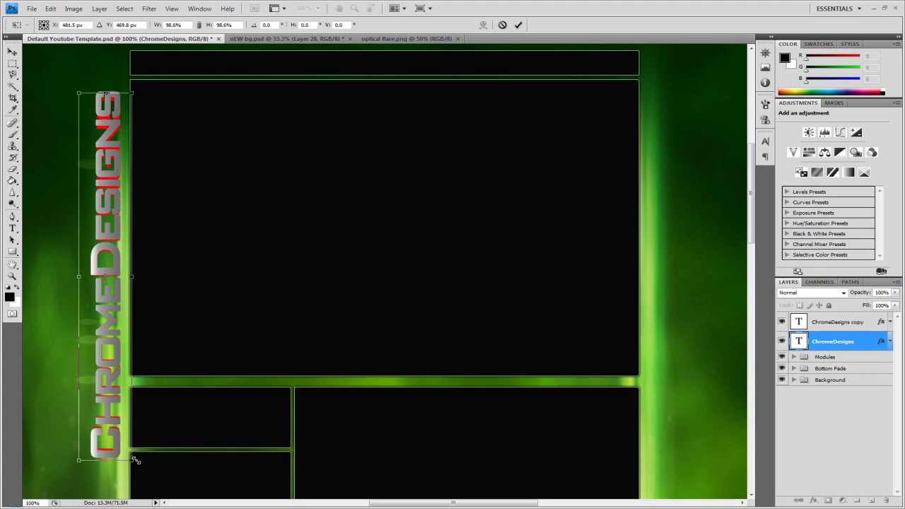
left_click(518, 24)
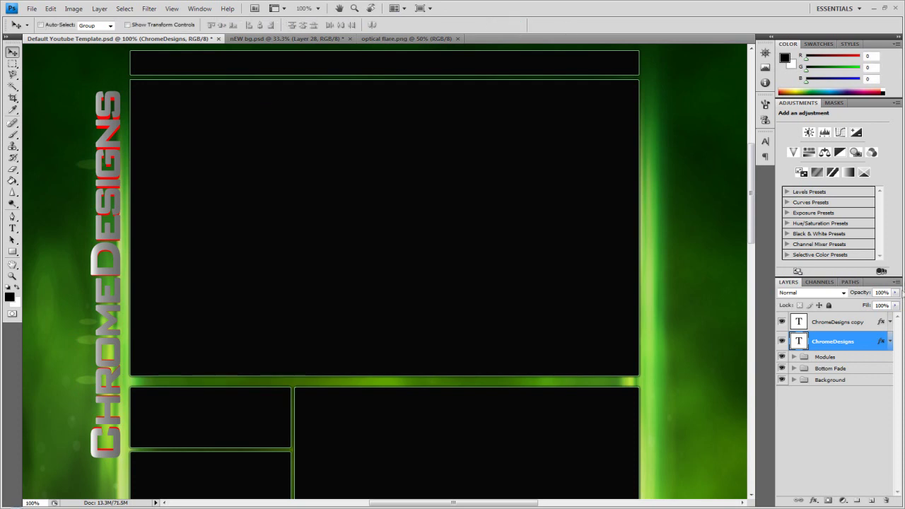
Change the lower text layer's Color Overlay to dark grey #272727
double_click(862, 346)
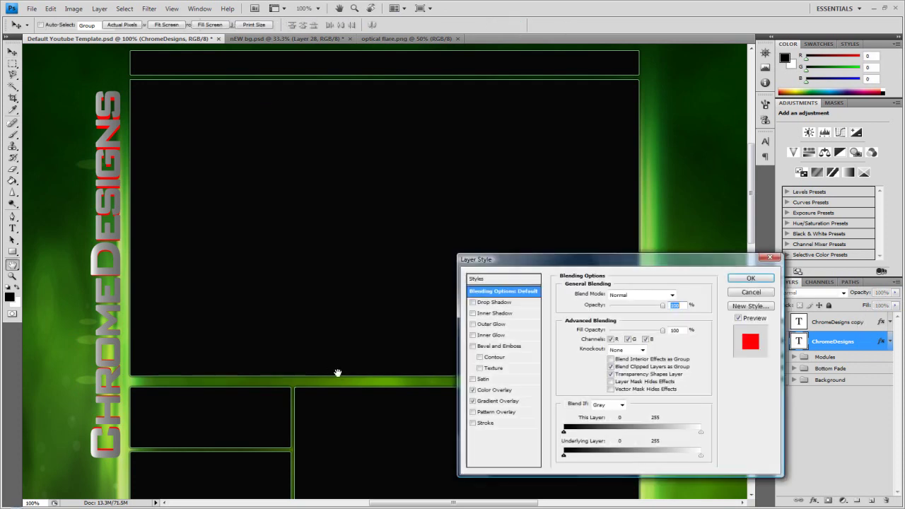
left_click(488, 391)
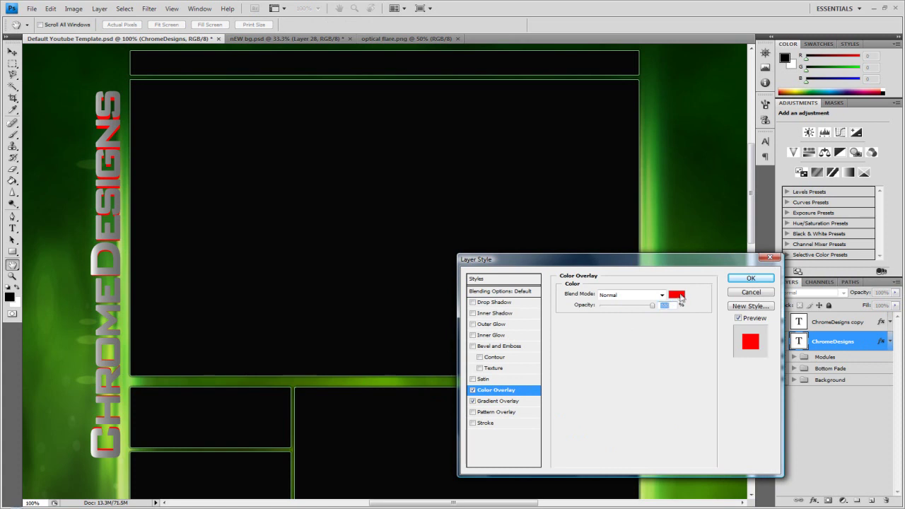
left_click(677, 297)
left_click_drag(574, 259, 493, 286)
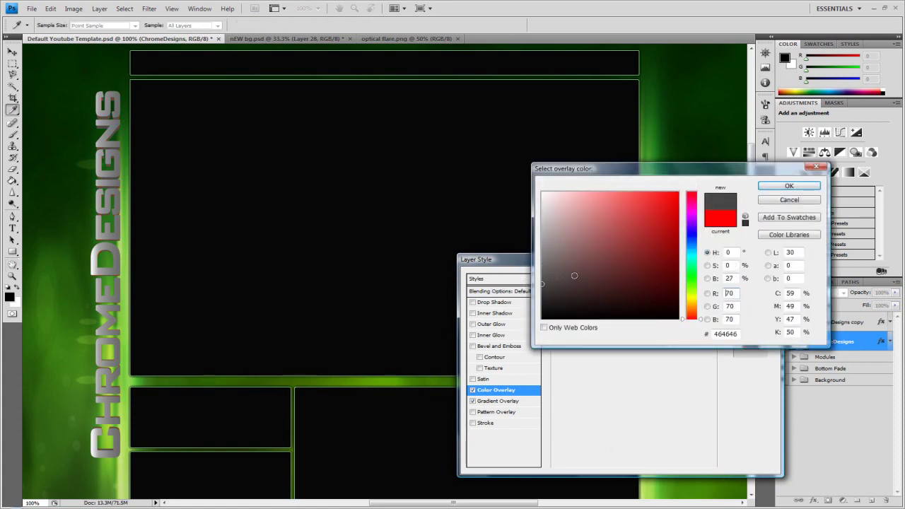
left_click_drag(592, 270, 460, 305)
left_click_drag(575, 310, 478, 304)
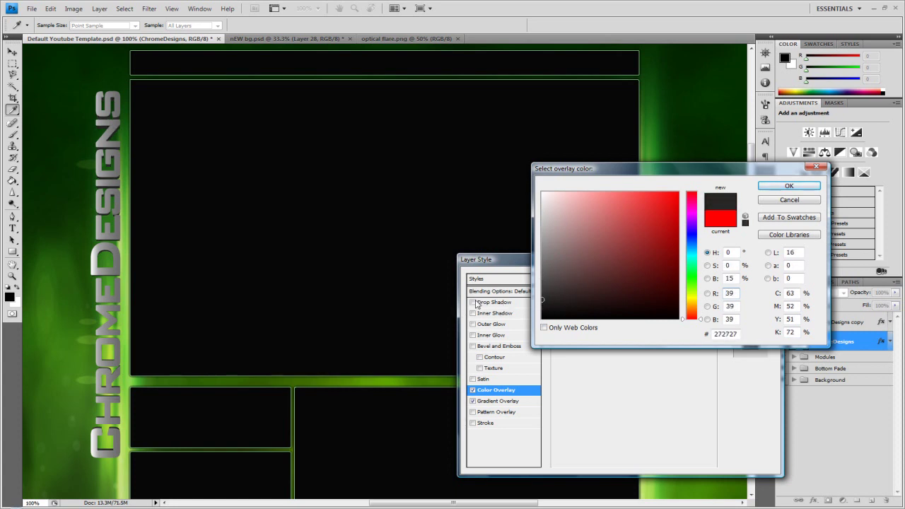
left_click(789, 186)
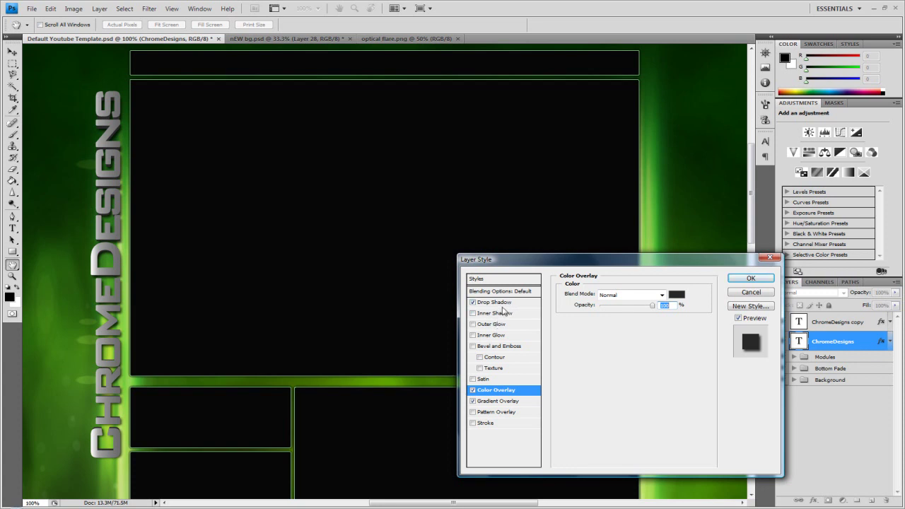
Enable a Drop Shadow and an Inner Bevel with 0% shadow opacity and a 74° light altitude on the lower text layer
left_click(499, 302)
left_click(473, 346)
left_click(500, 346)
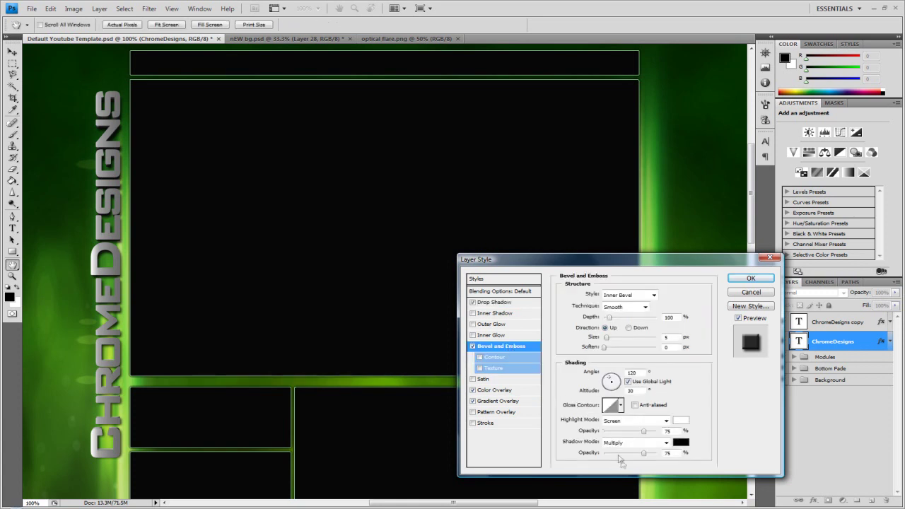
left_click_drag(643, 455, 559, 456)
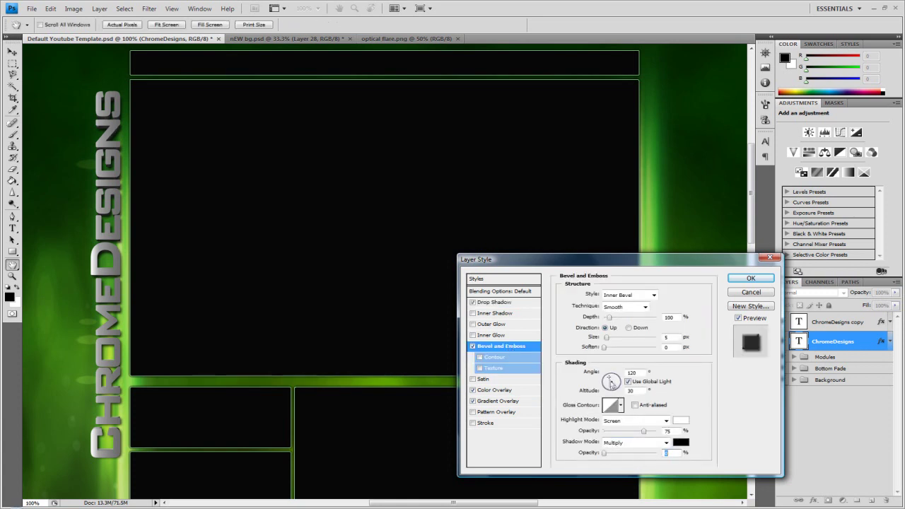
left_click(611, 383)
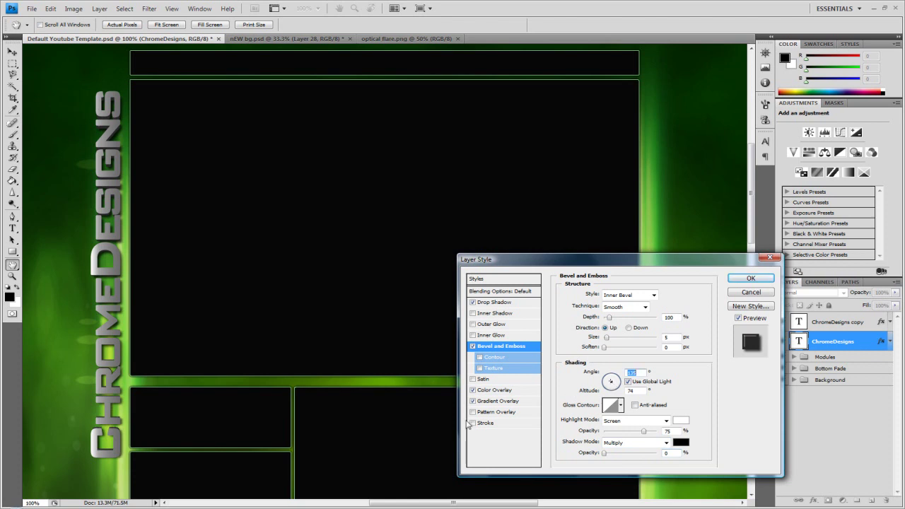
Add a 2 px outside Stroke in dark grey #181818 to the lower text layer and apply the layer style
left_click(499, 423)
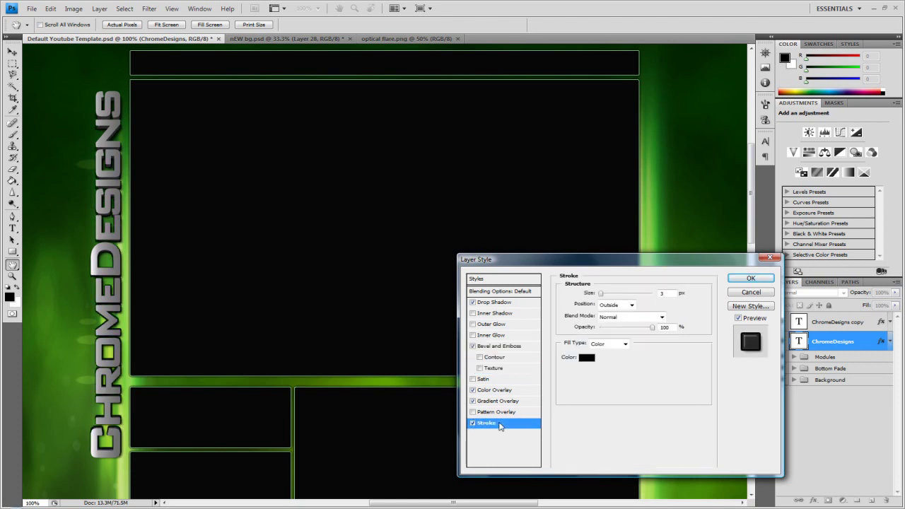
double_click(676, 292)
type("2")
left_click(586, 358)
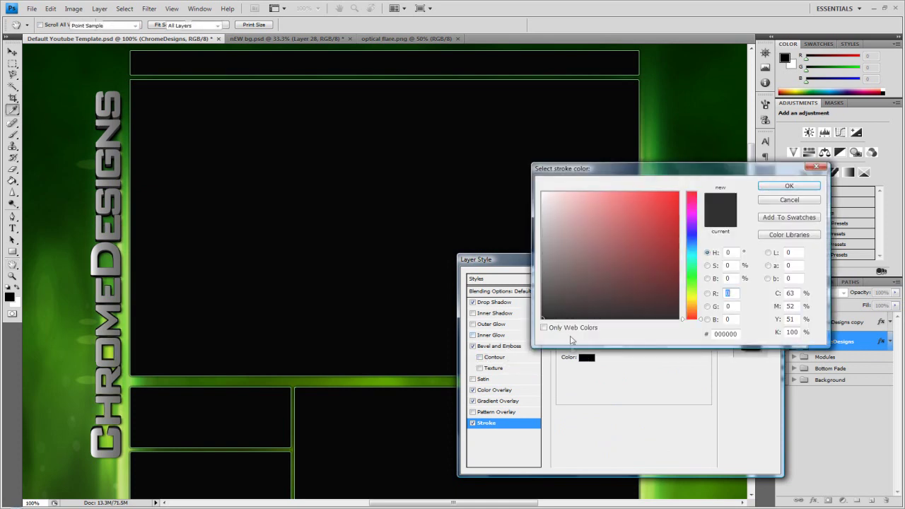
left_click(535, 310)
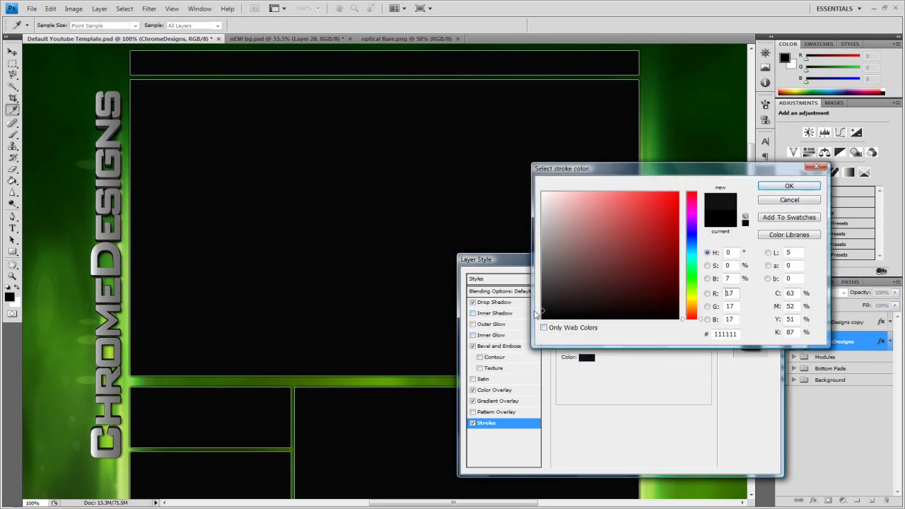
mouse_move(545, 306)
left_mouse_down()
mouse_move(500, 300)
mouse_move(532, 304)
mouse_move(515, 298)
mouse_move(480, 311)
left_mouse_up()
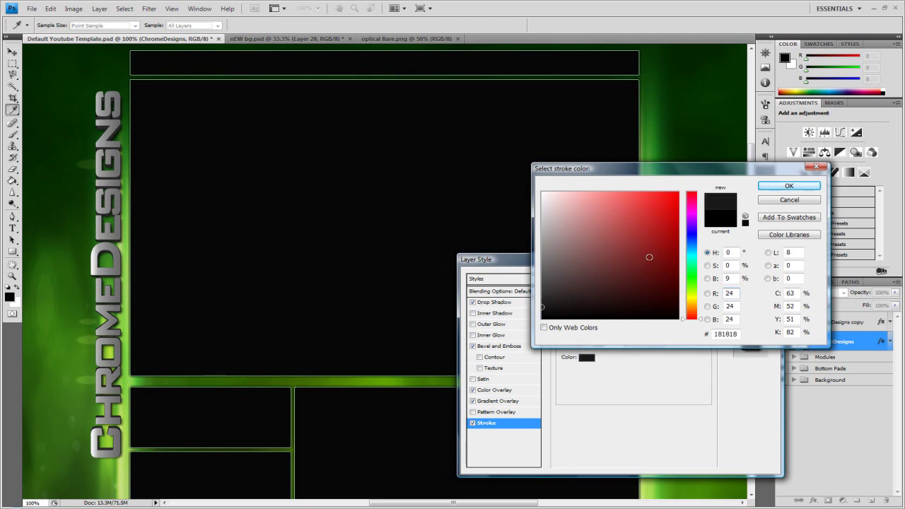
left_click(785, 185)
left_click(751, 276)
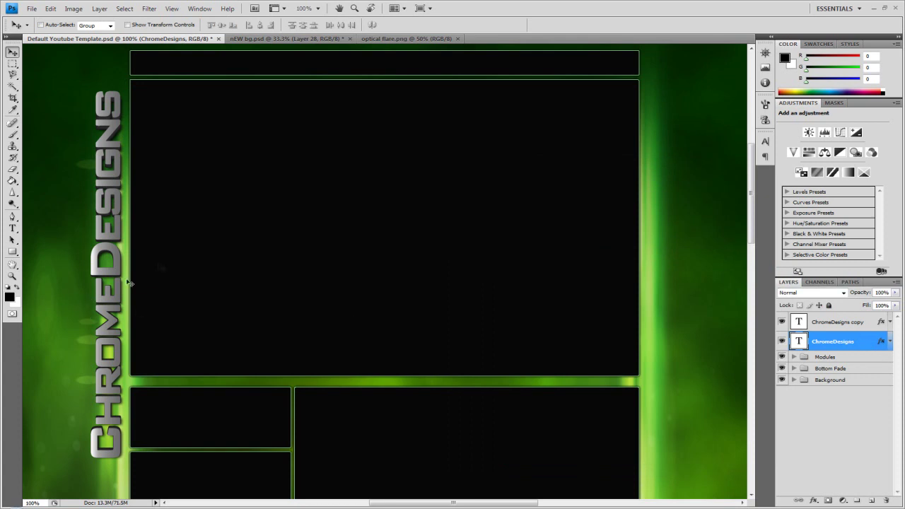
Move the Modules group beneath the Bottom Fade group so the fade covers the lower ends of the module boxes
left_click(12, 276)
scroll(147, 246, "up", 2)
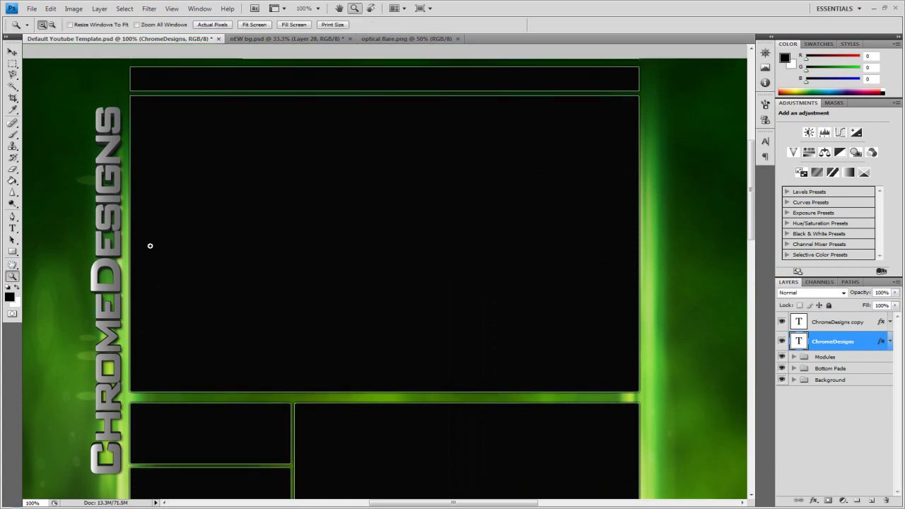
scroll(150, 246, "down", 1)
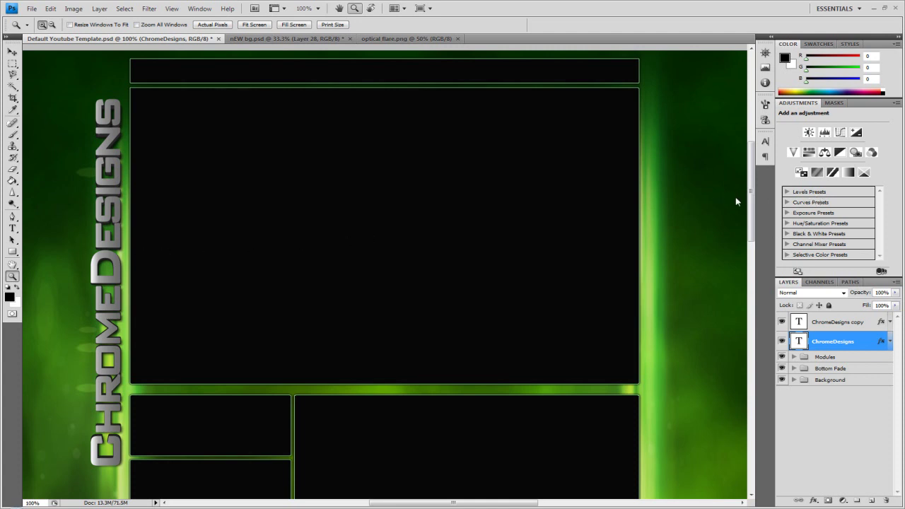
left_click_drag(752, 192, 740, 391)
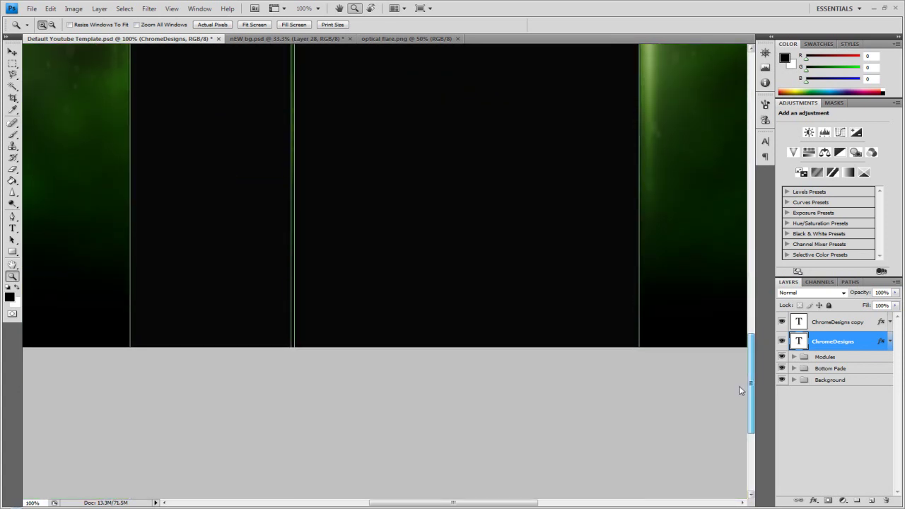
left_click(823, 369)
left_click_drag(829, 358, 849, 369)
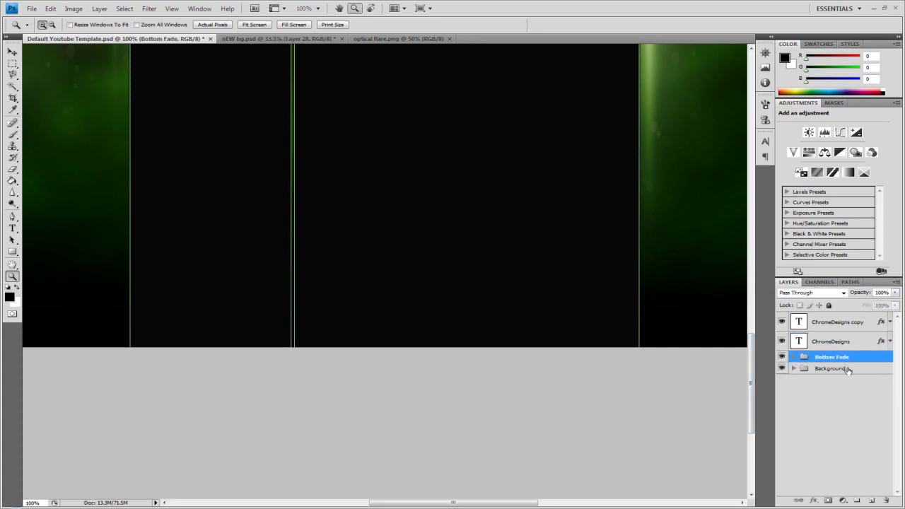
left_click_drag(751, 350, 755, 323)
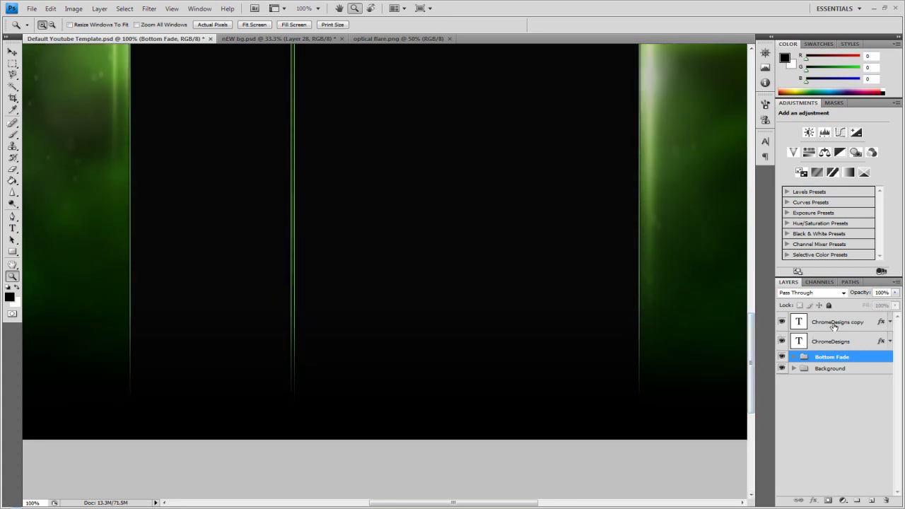
Check the Background group in the layer stack and review the layout from the bottom fade up to the top of the canvas
left_click(833, 327)
left_click(861, 340)
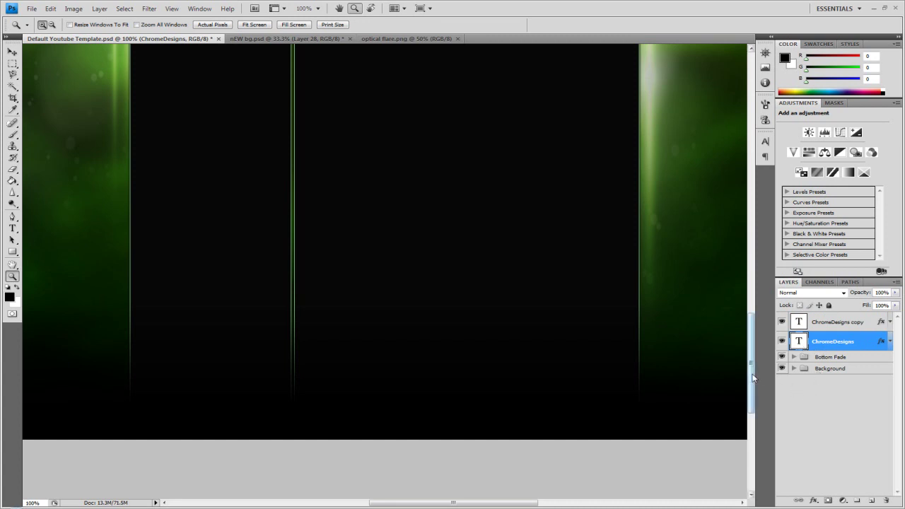
left_click(794, 368)
left_click(795, 369)
scroll(751, 370, "up", 1)
left_click_drag(751, 369, 755, 210)
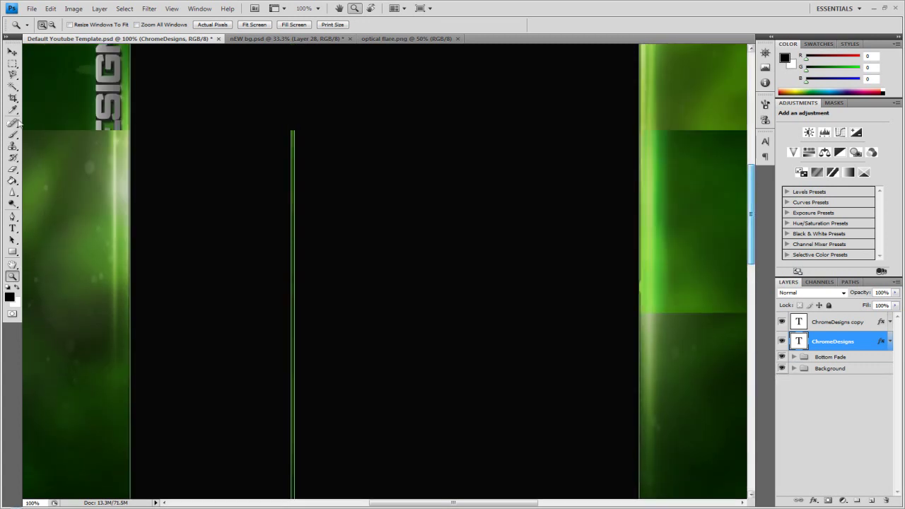
left_click(229, 174, "alt")
left_click(236, 179, "alt")
right_click(234, 184)
right_click(222, 307)
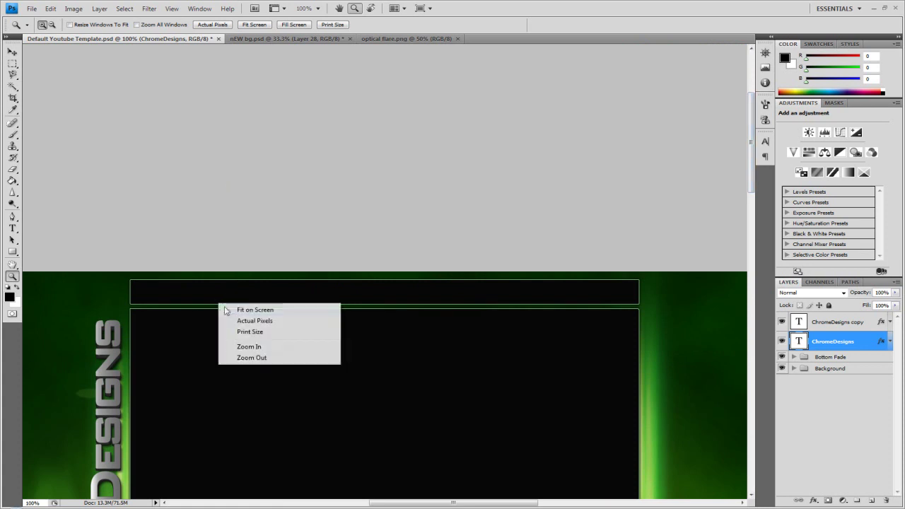